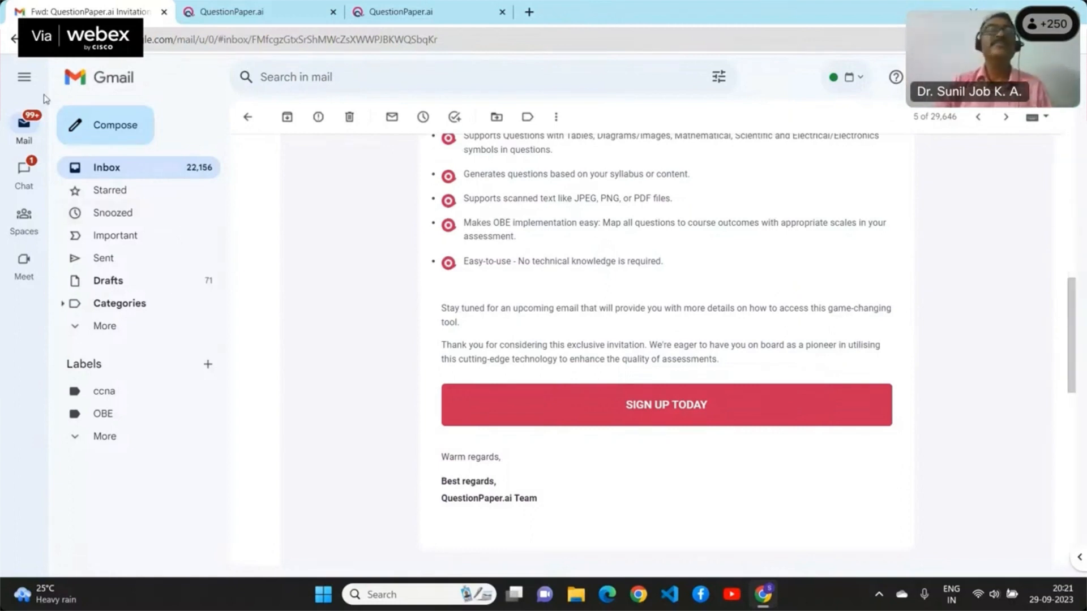
Reload the QuestionPaper.ai invitation email and review its feature list and sign-up link
left_click(63, 39)
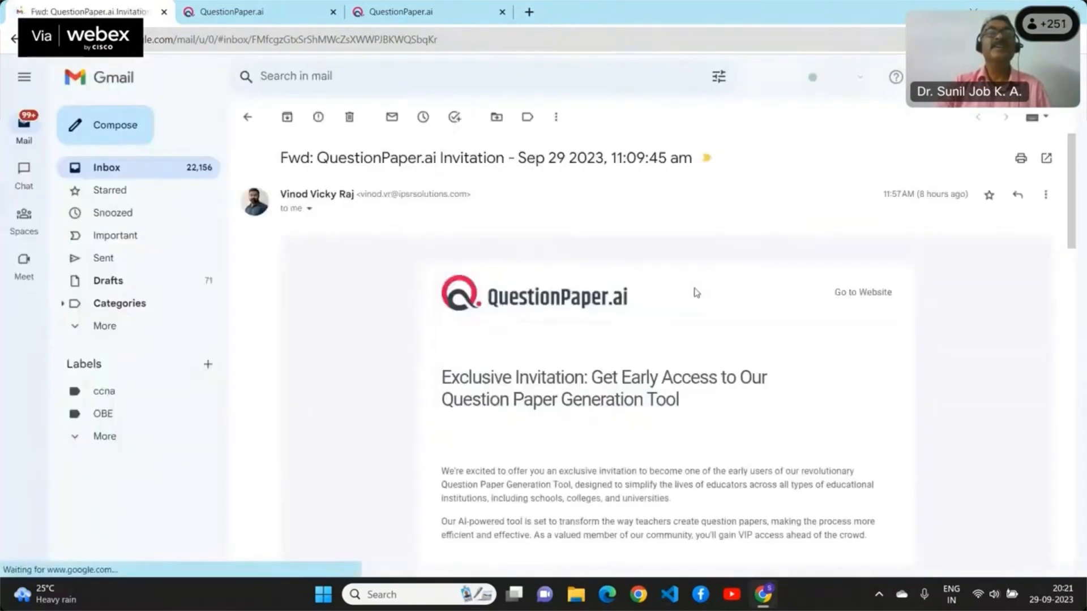
scroll(731, 380, "down", 4)
scroll(734, 384, "down", 12)
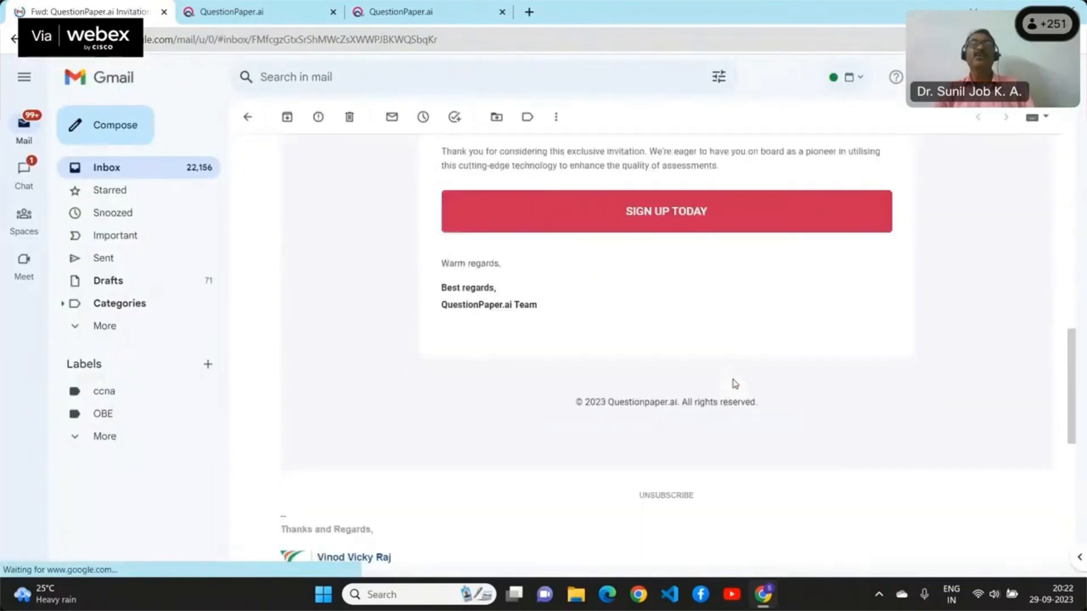
scroll(732, 376, "up", 13)
scroll(734, 379, "up", 3)
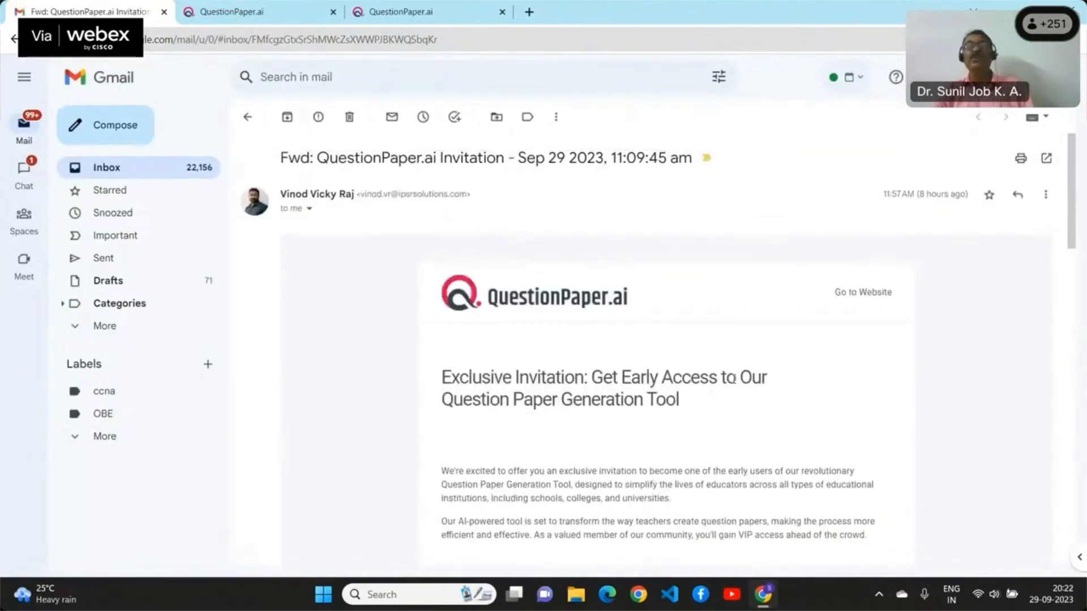
scroll(732, 382, "down", 9)
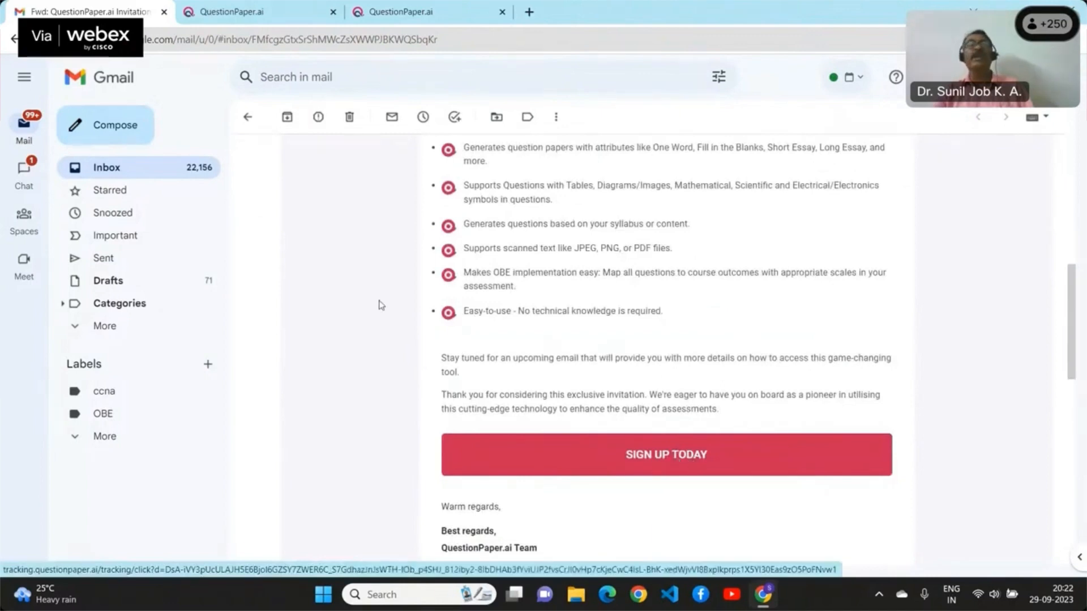
View the QuestionPaper.ai sign-up form and the signed-in home page with its template gallery
left_click(244, 18)
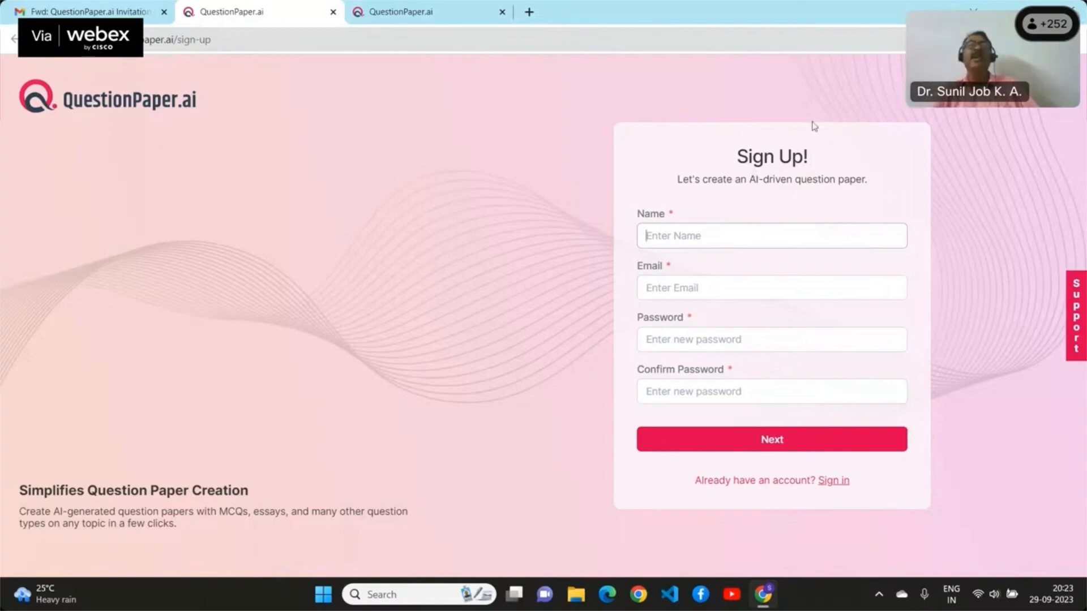
left_click(396, 12)
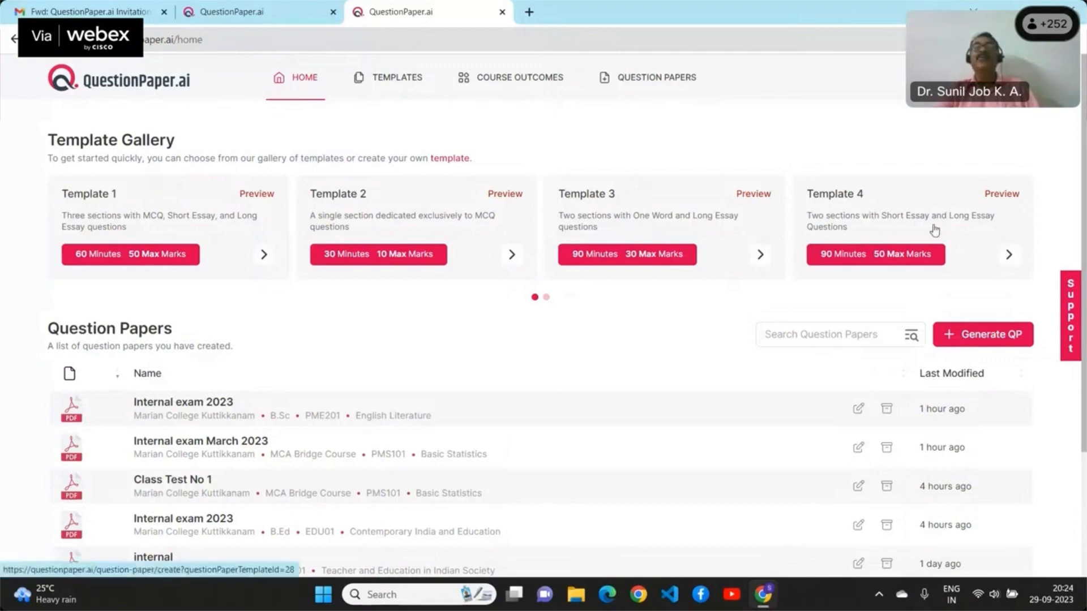
left_click_drag(937, 231, 1050, 224)
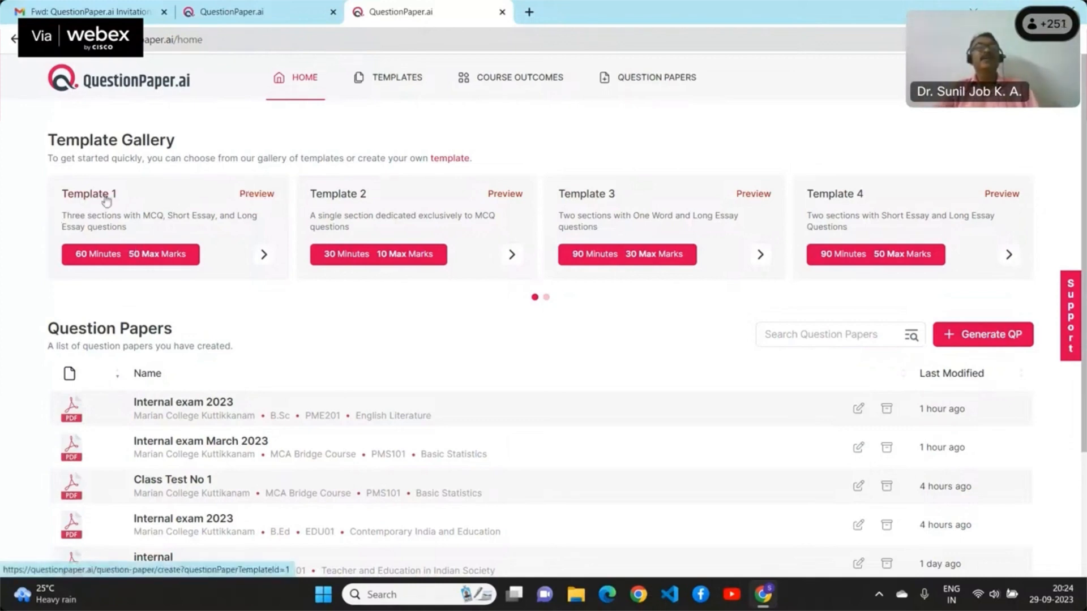
Preview Template 1 and examine the questions and marks in all three of its parts
left_click(257, 195)
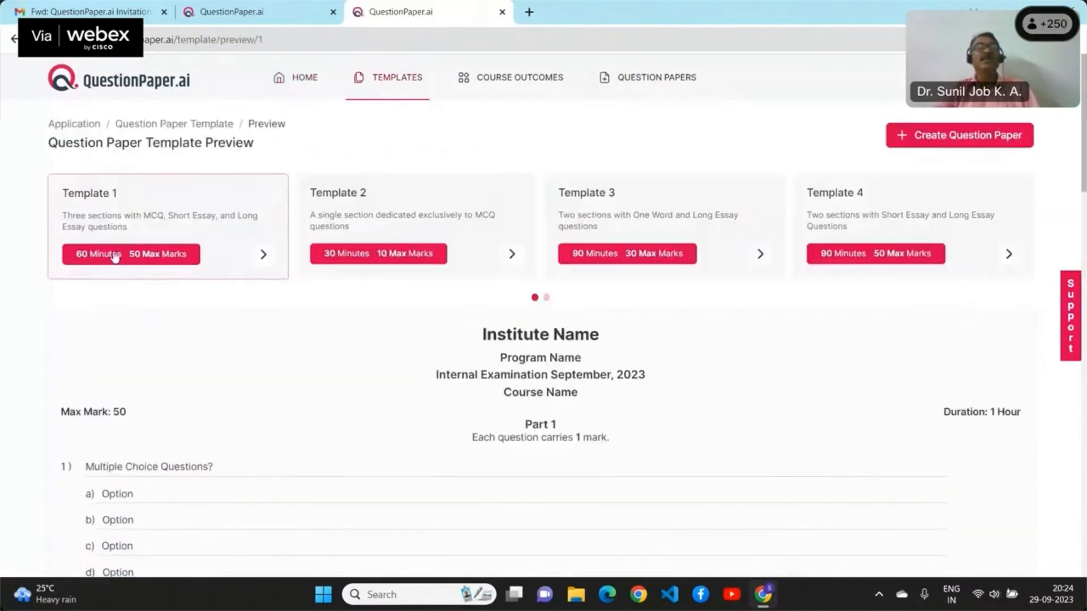
scroll(589, 416, "down", 3)
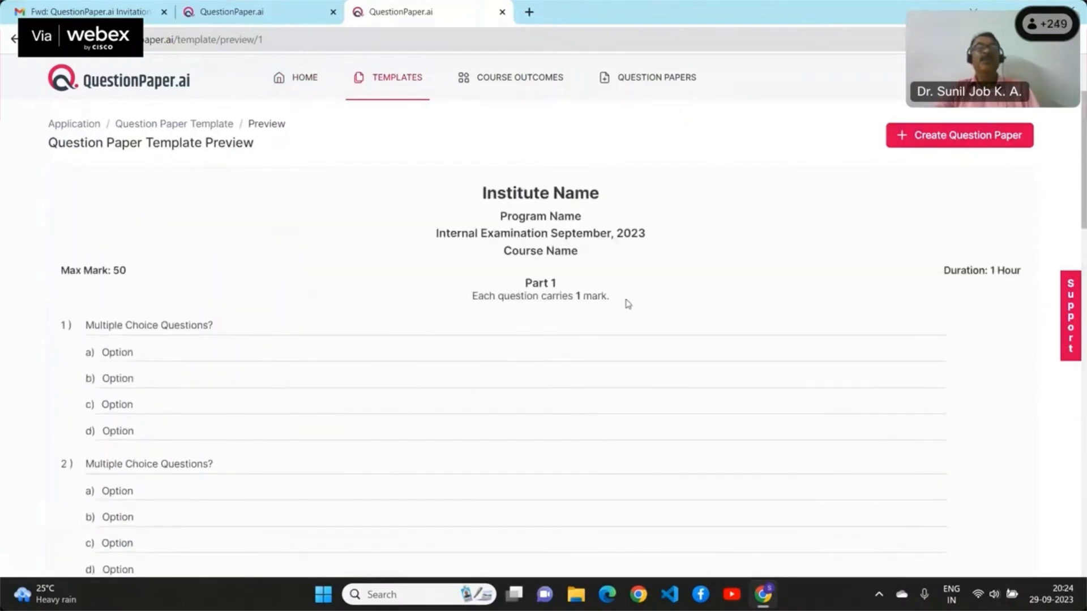
scroll(426, 354, "down", 5)
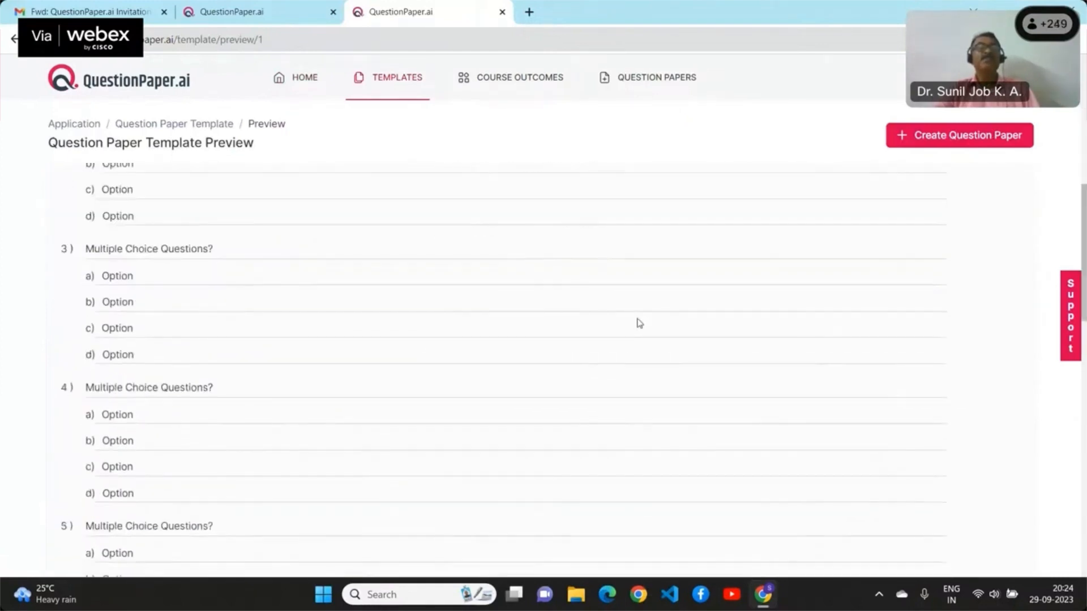
scroll(639, 323, "down", 4)
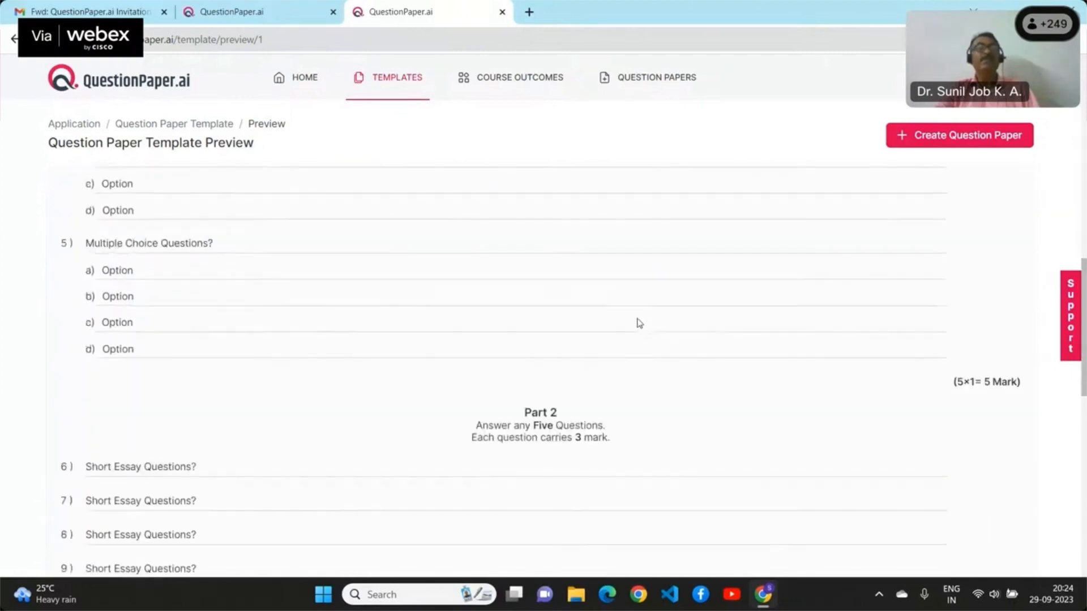
scroll(639, 323, "down", 4)
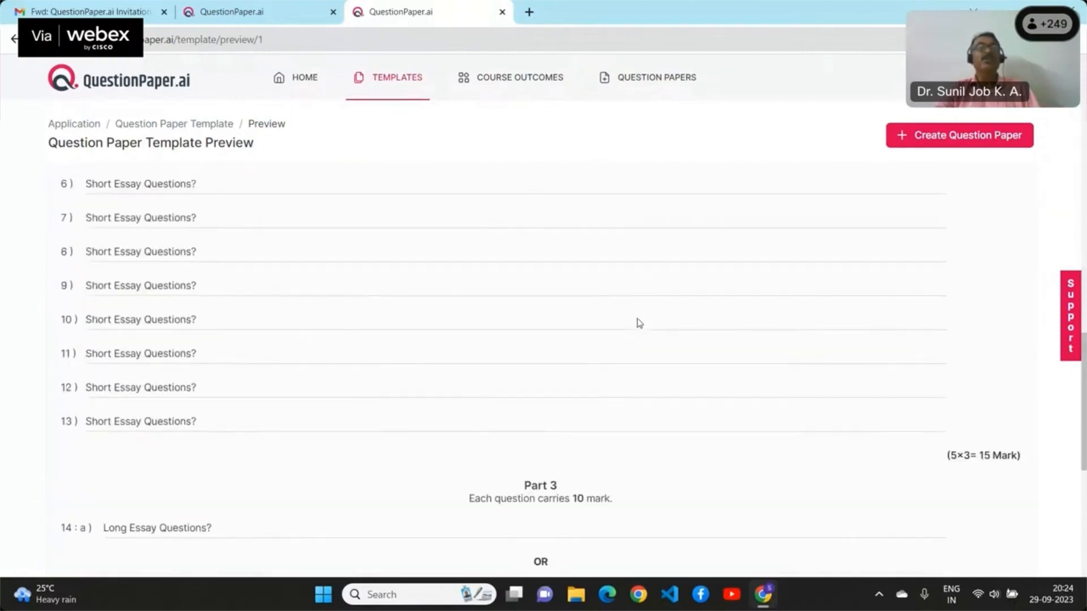
scroll(682, 384, "down", 5)
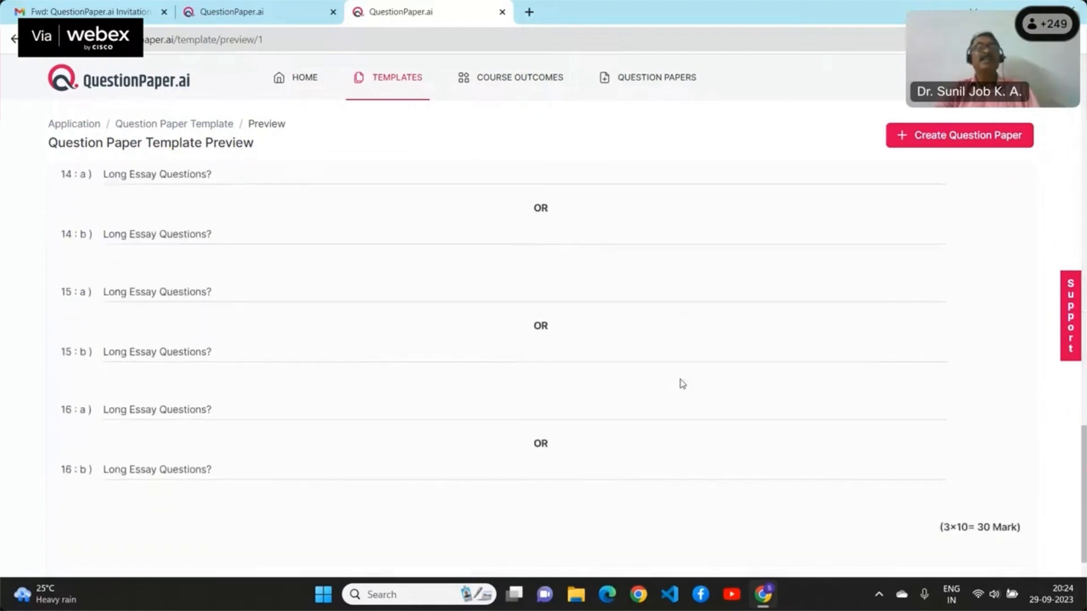
scroll(687, 362, "up", 1)
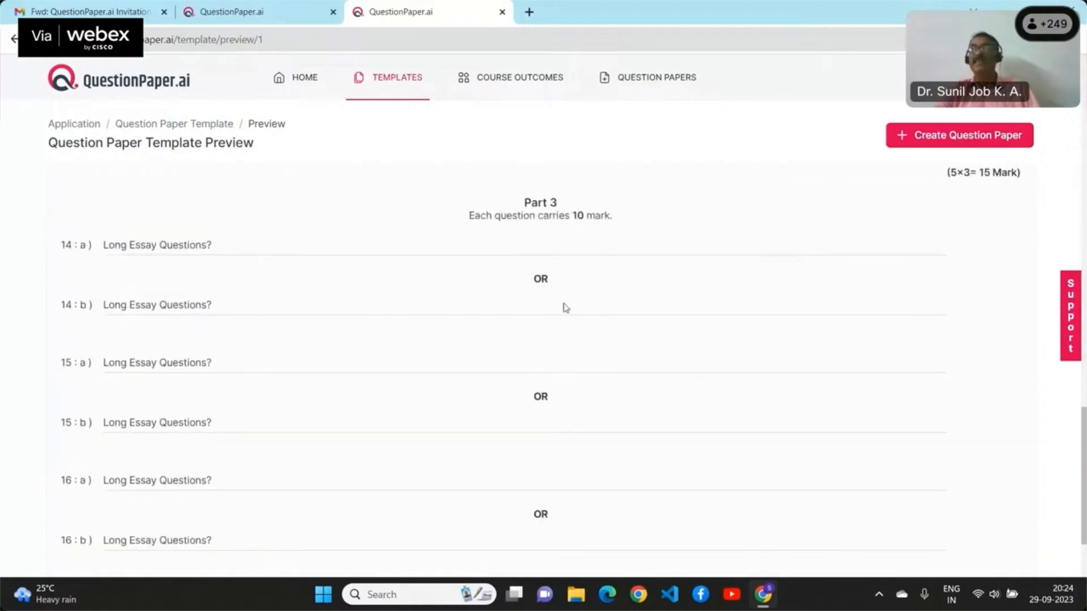
scroll(611, 340, "up", 11)
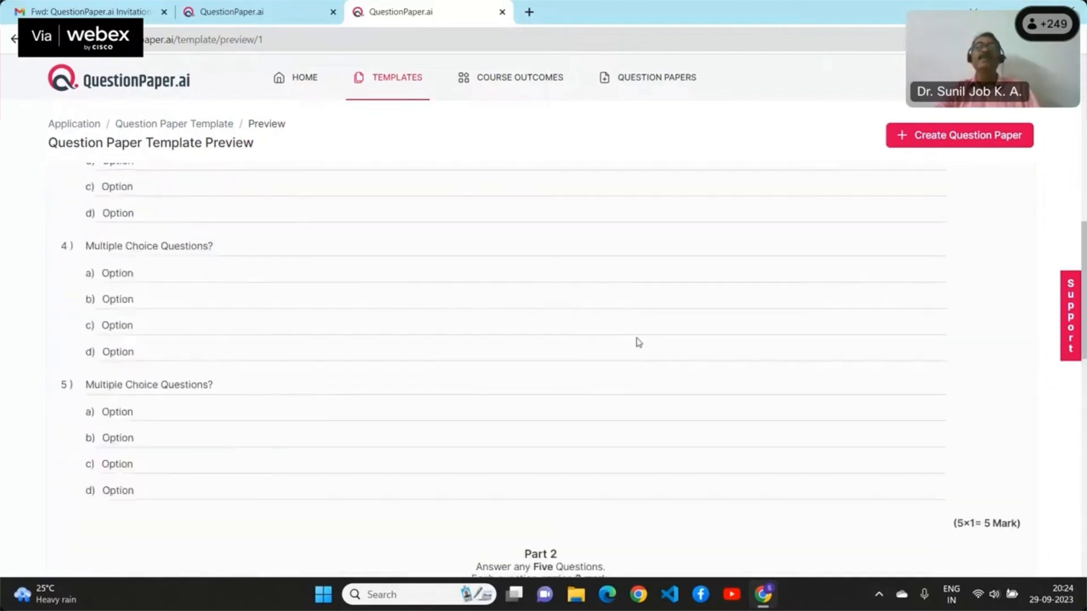
scroll(640, 342, "up", 9)
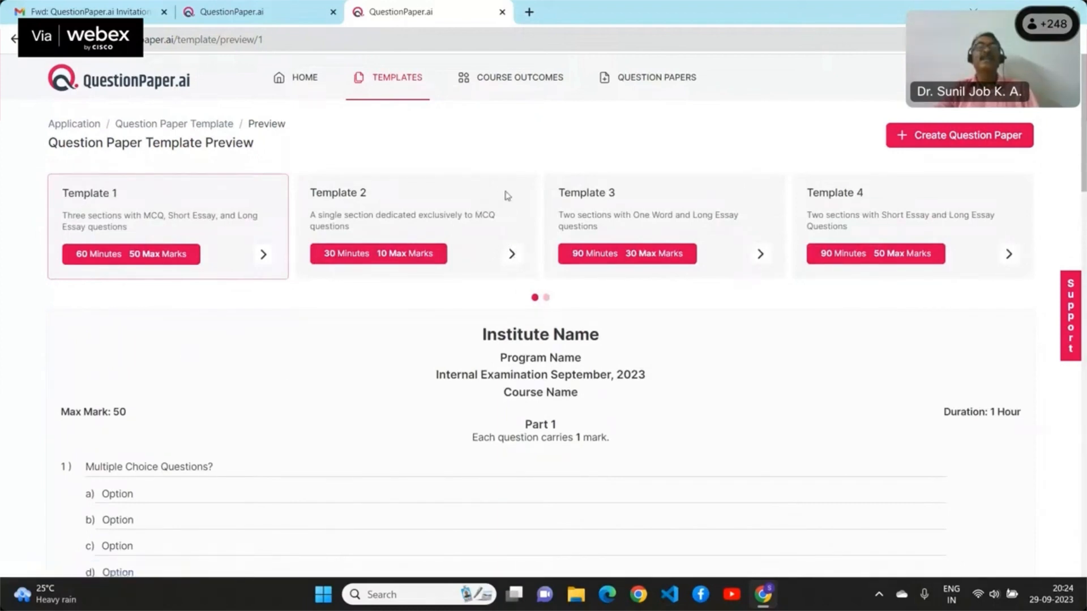
left_click(512, 255)
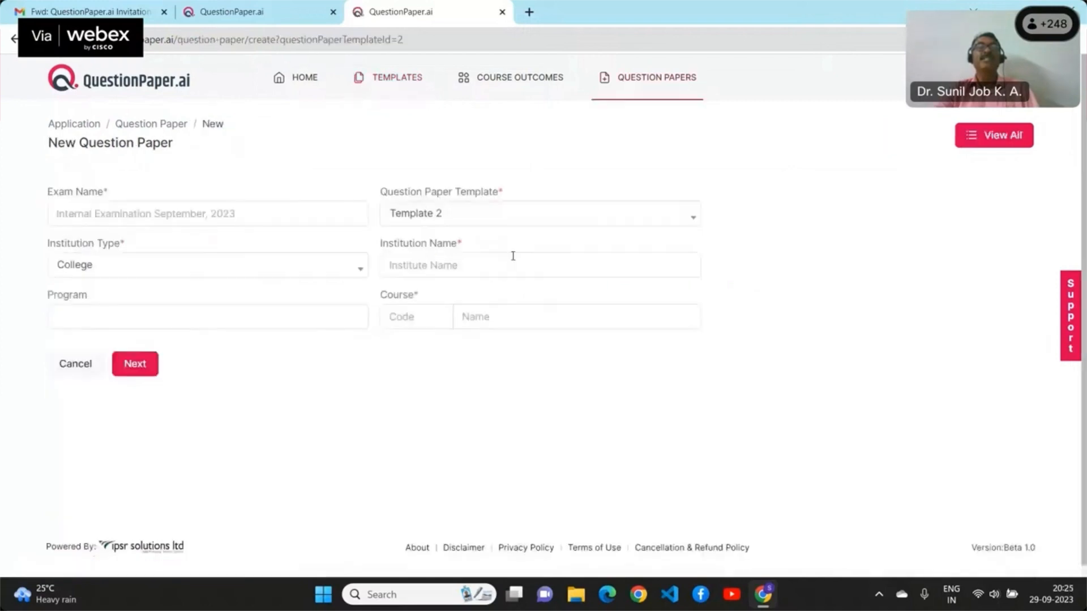
scroll(575, 358, "down", 1)
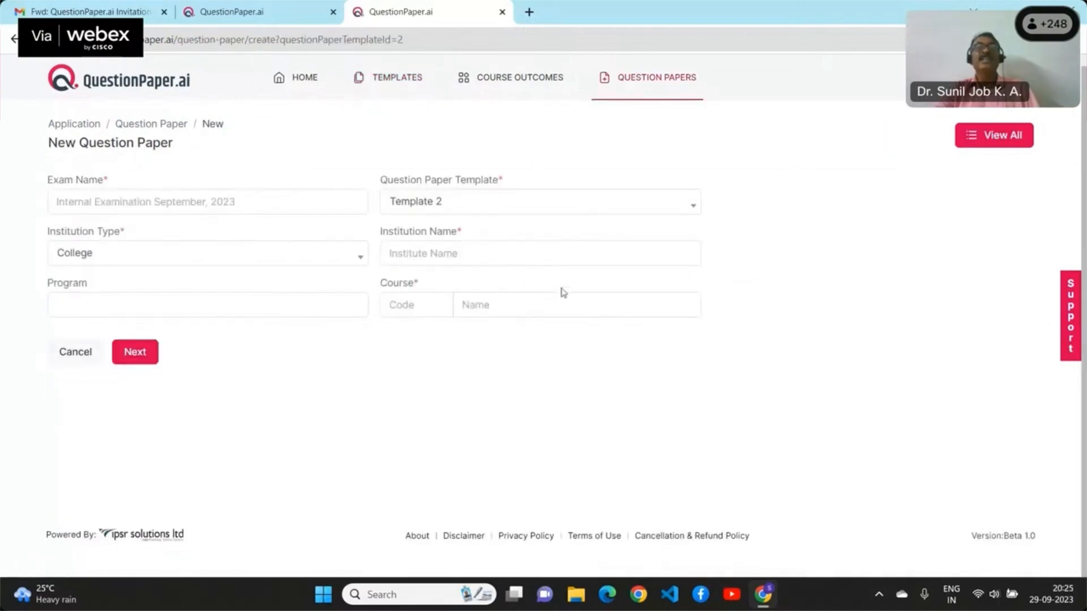
left_click(14, 39)
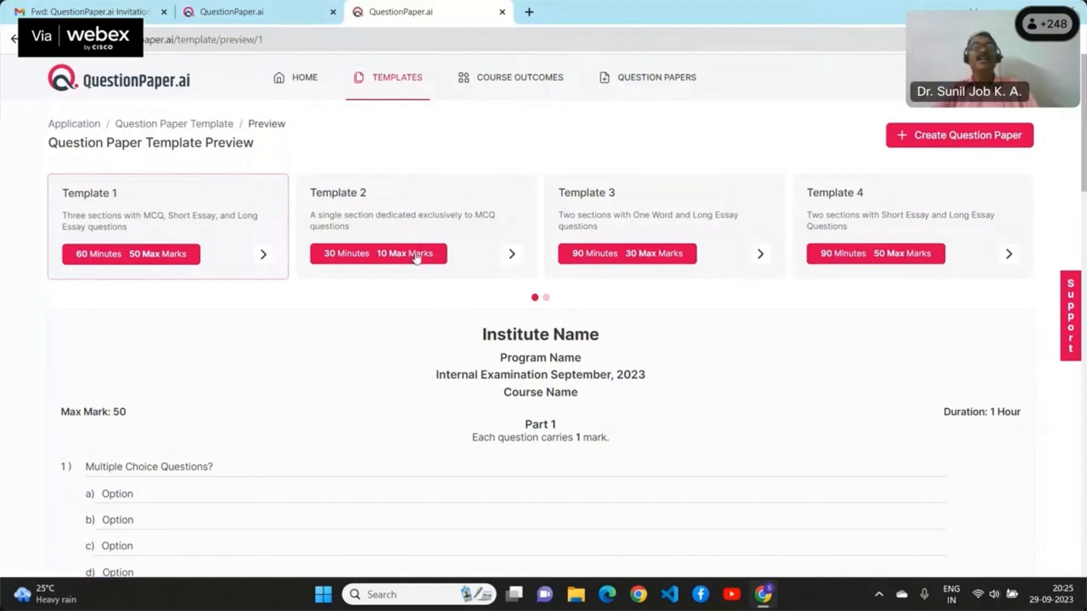
Preview Template 2 and examine its multiple-choice questions from beginning to end
left_click(454, 218)
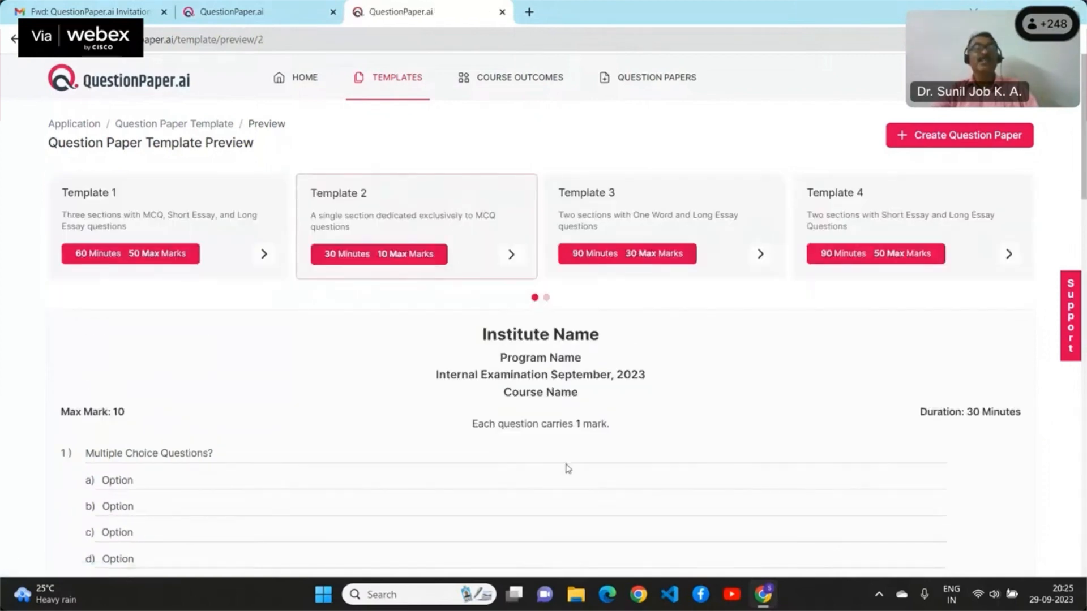
scroll(567, 468, "down", 15)
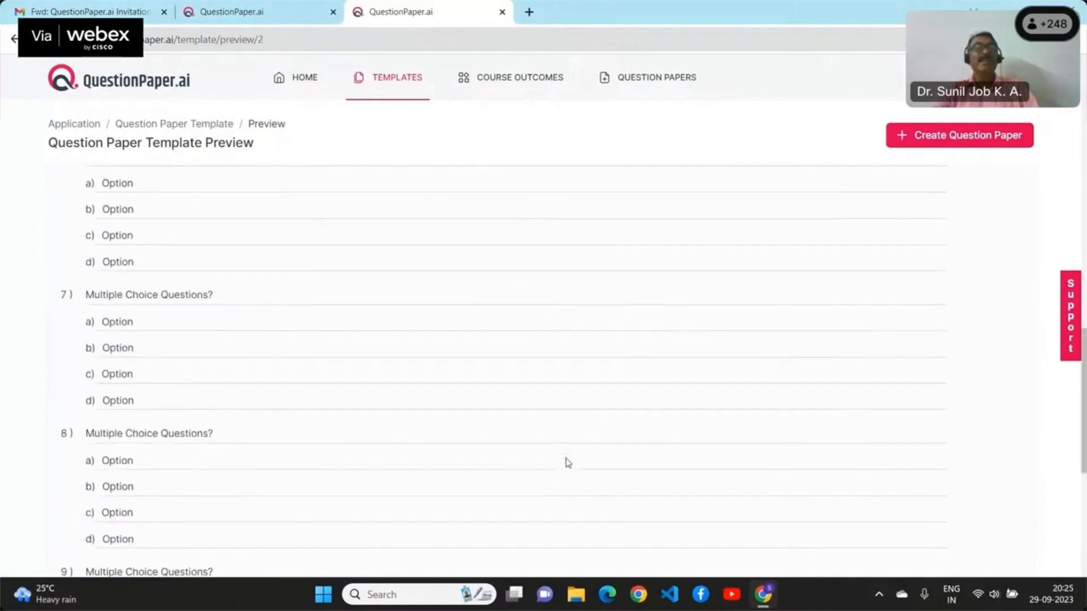
scroll(568, 463, "down", 6)
scroll(569, 461, "up", 15)
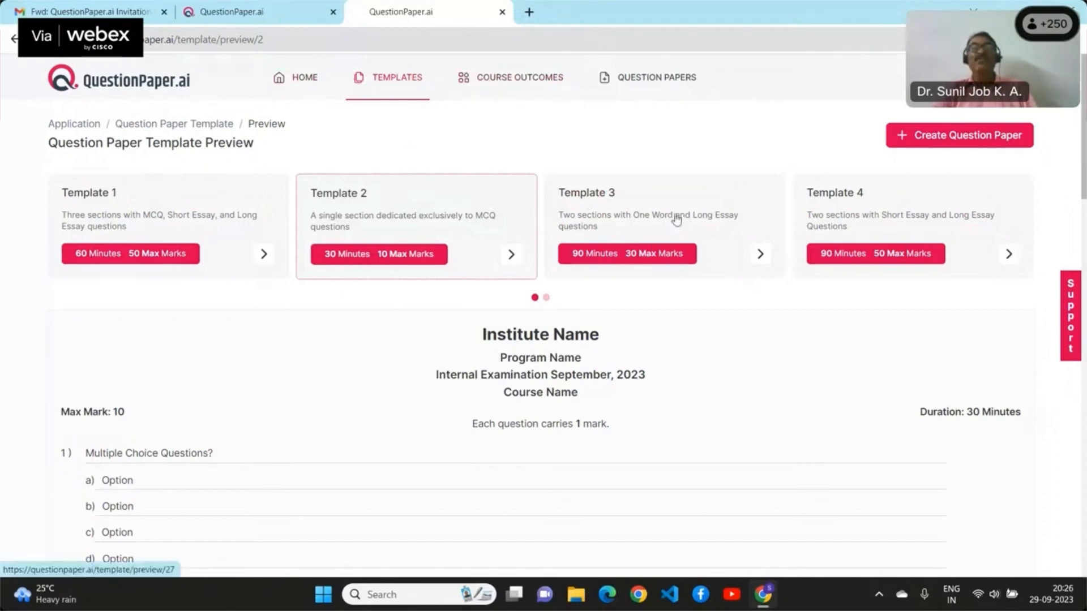
Preview Template 3 and examine the one-word questions in Section A and the long essay questions in Section B
left_click(677, 221)
scroll(695, 393, "down", 1)
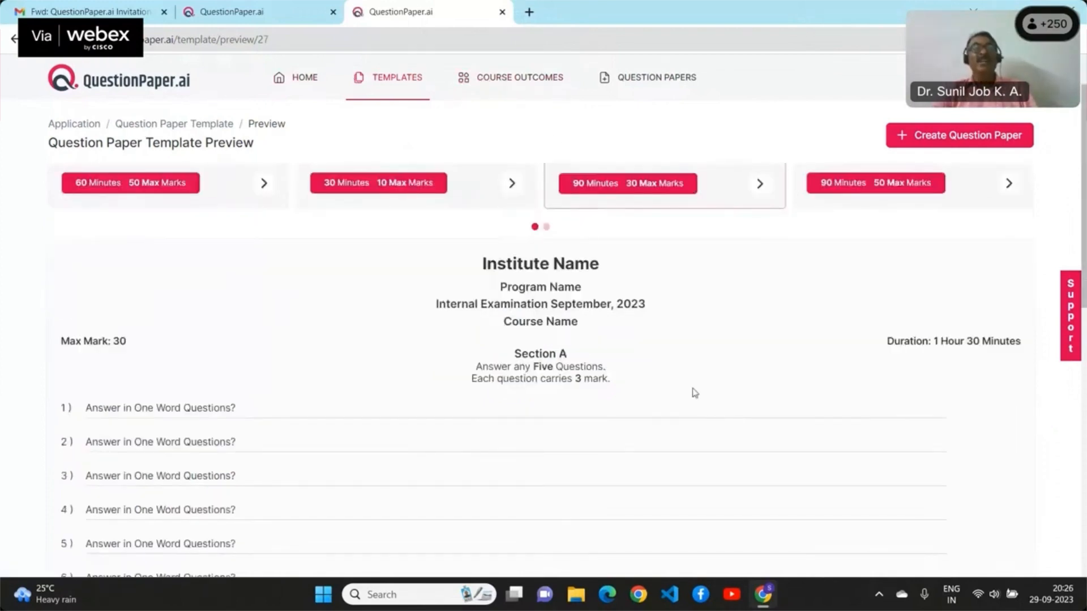
scroll(688, 391, "down", 3)
scroll(689, 390, "up", 5)
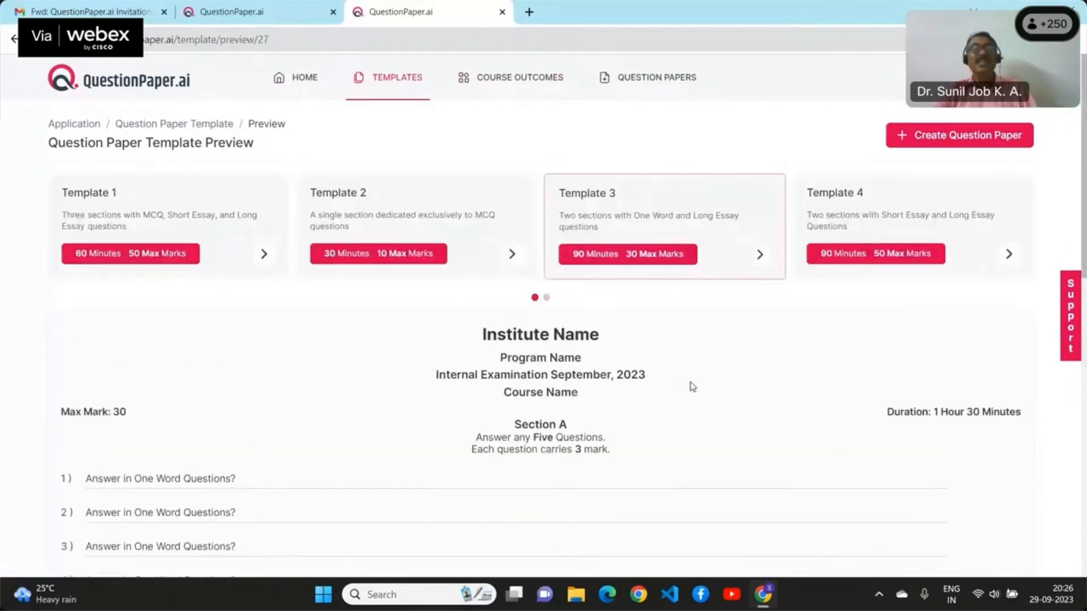
scroll(554, 456, "down", 2)
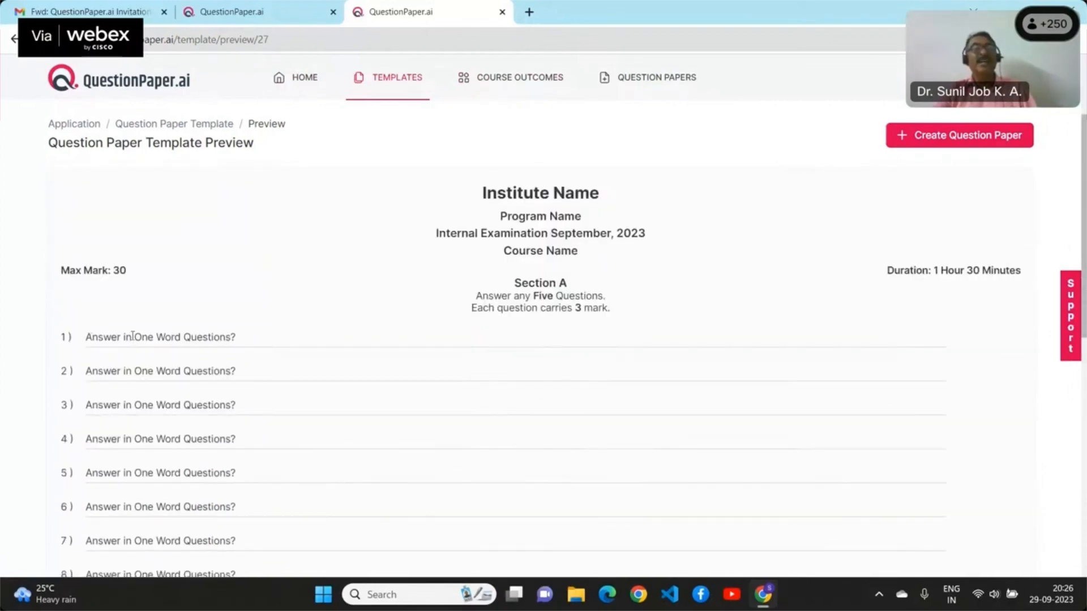
scroll(333, 379, "down", 3)
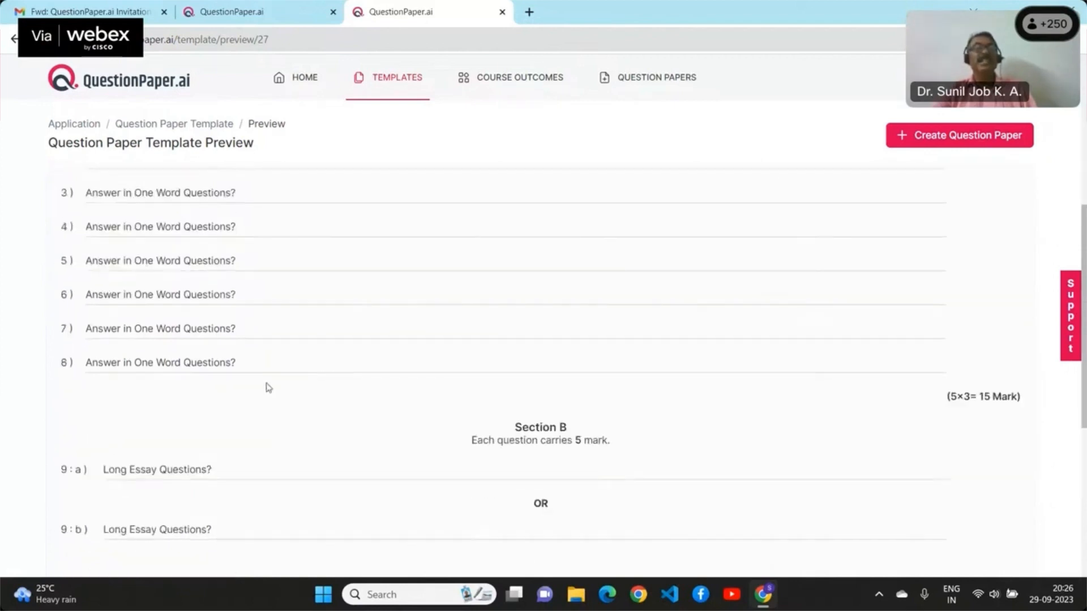
scroll(413, 391, "down", 2)
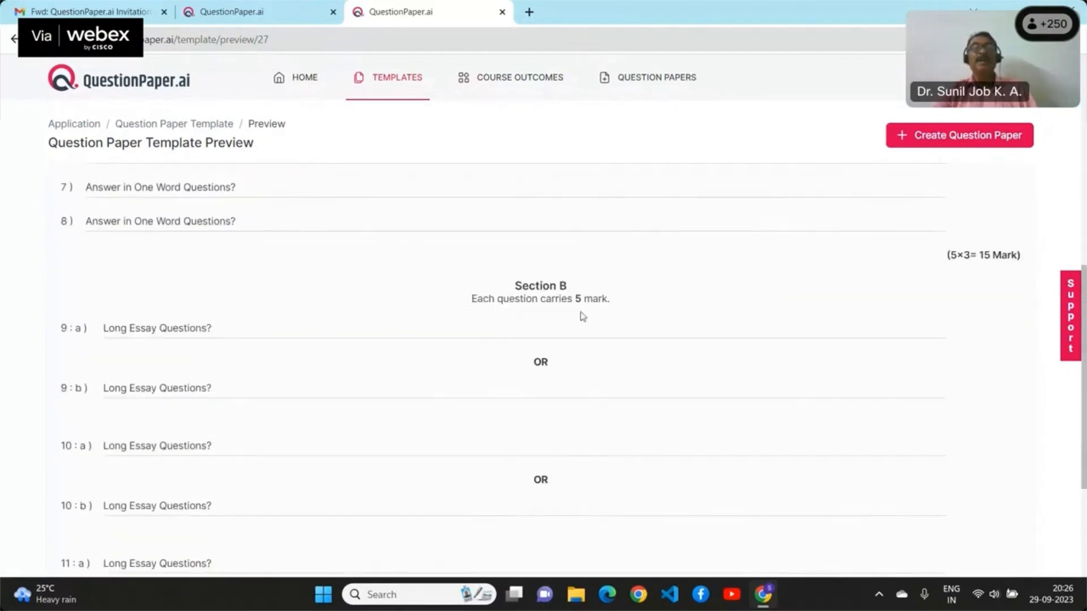
scroll(578, 411, "down", 3)
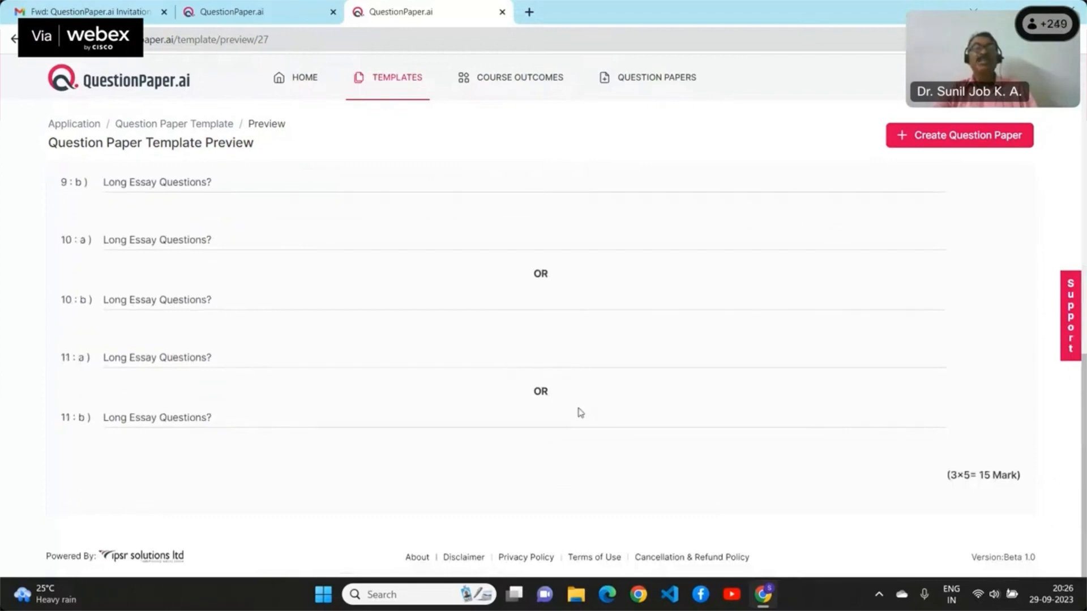
scroll(579, 412, "up", 10)
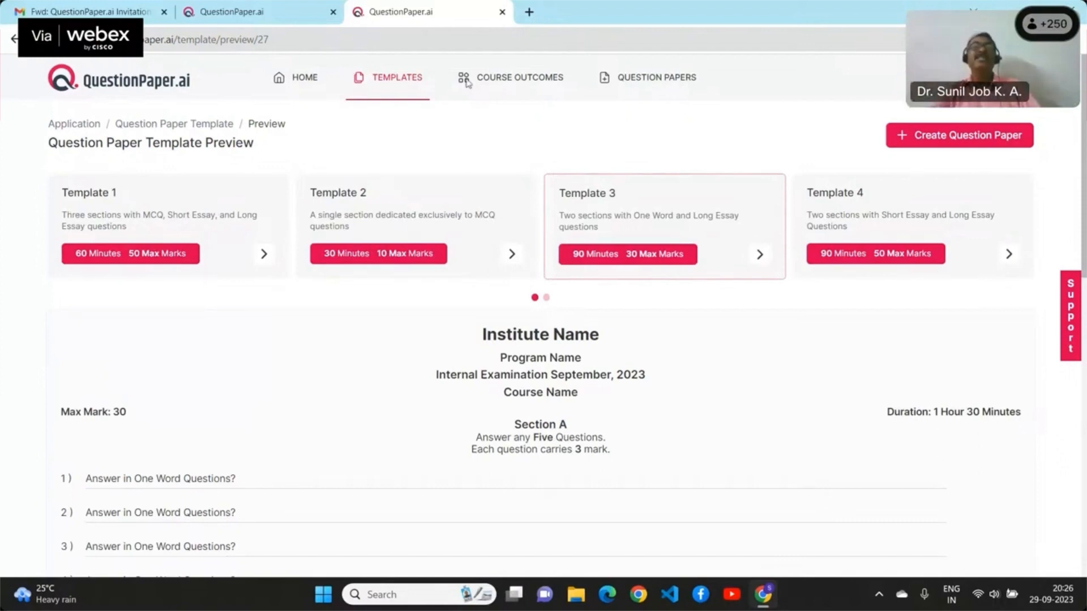
Inspect the course outcomes saved for course code PMS101 and return to the course outcomes list
left_click(517, 83)
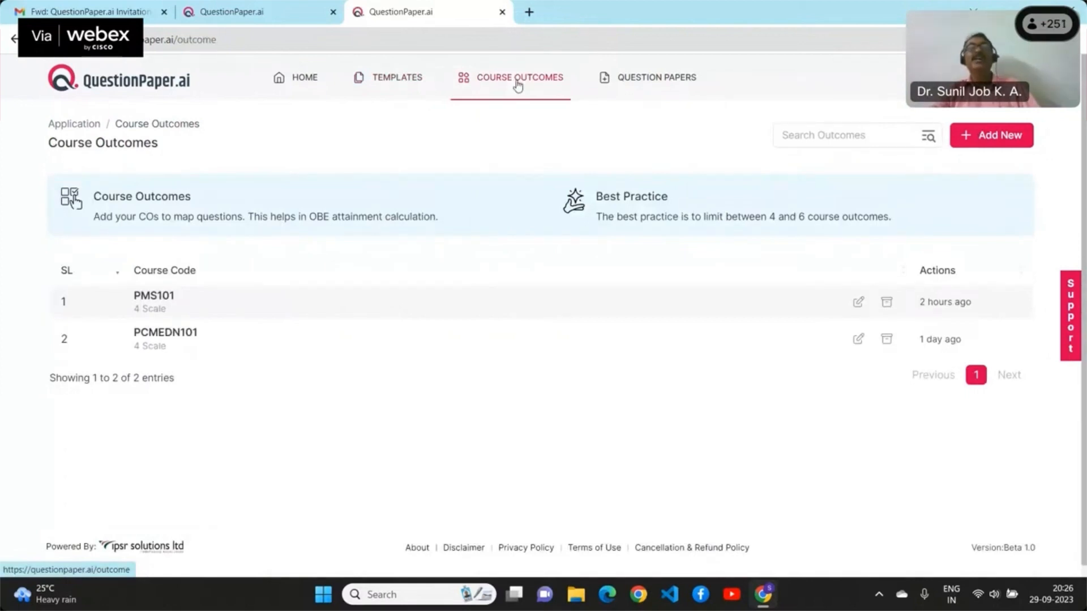
left_click(161, 297)
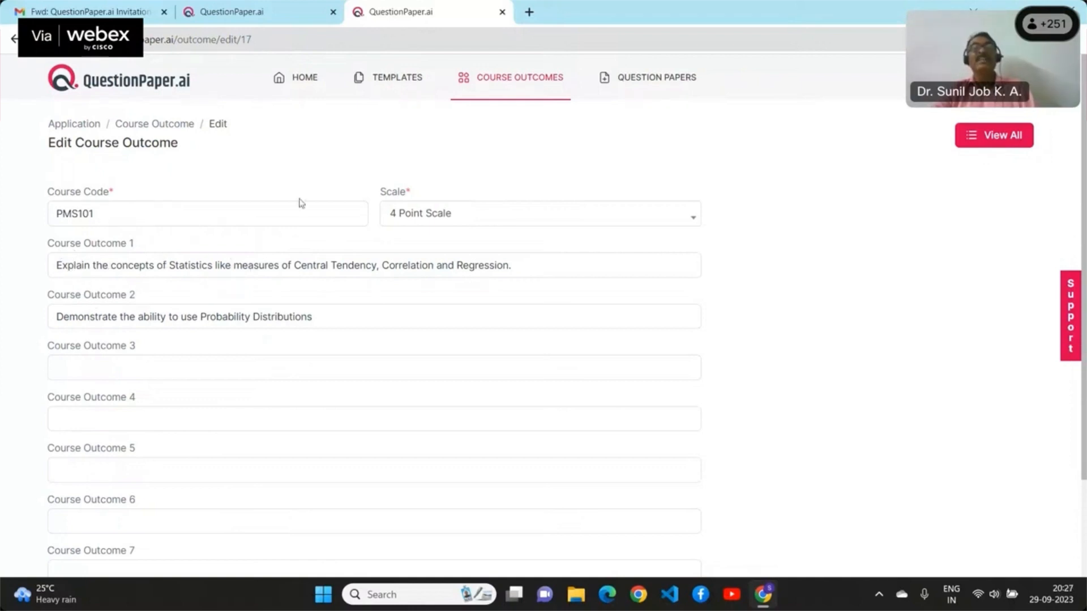
left_click(504, 85)
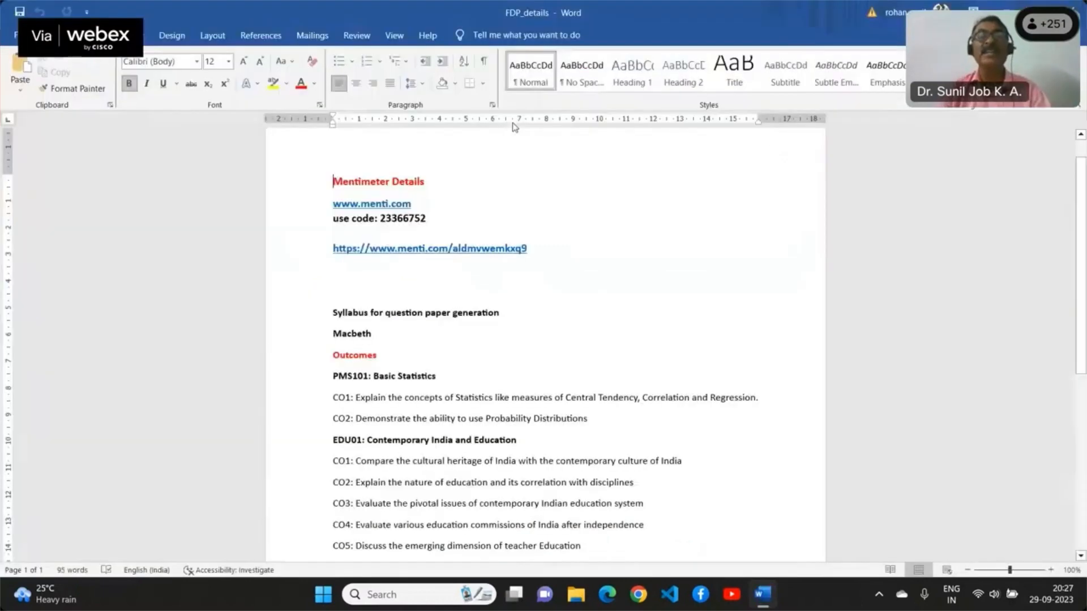
Consult the course outcomes in the FDP_details Word document and open a blank new course outcome form in QuestionPaper.ai
key("alt+Tab")
scroll(552, 362, "down", 2)
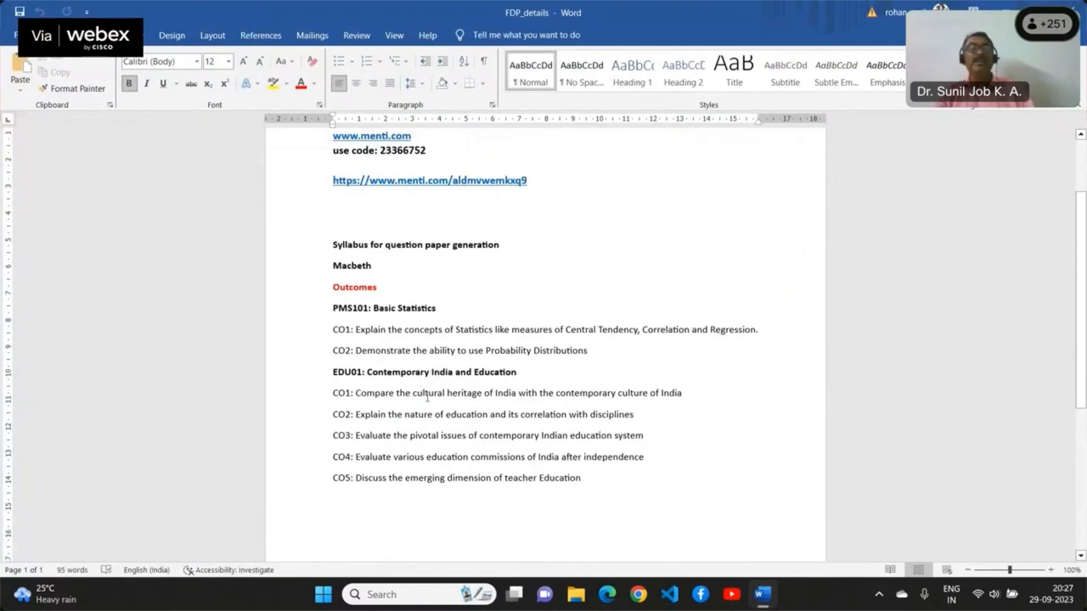
key("alt+Tab")
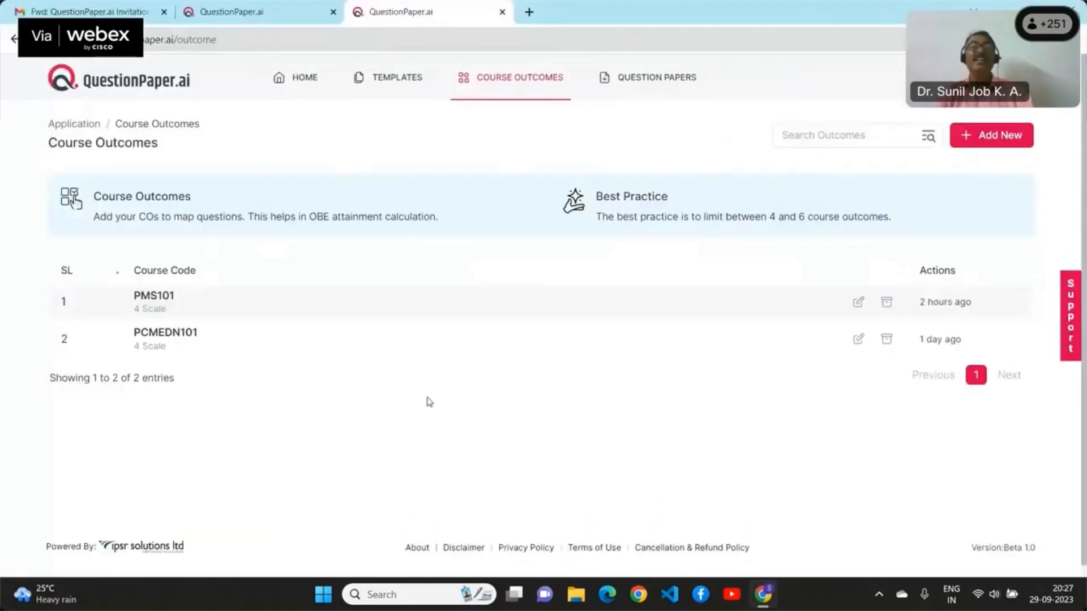
left_click(1008, 134)
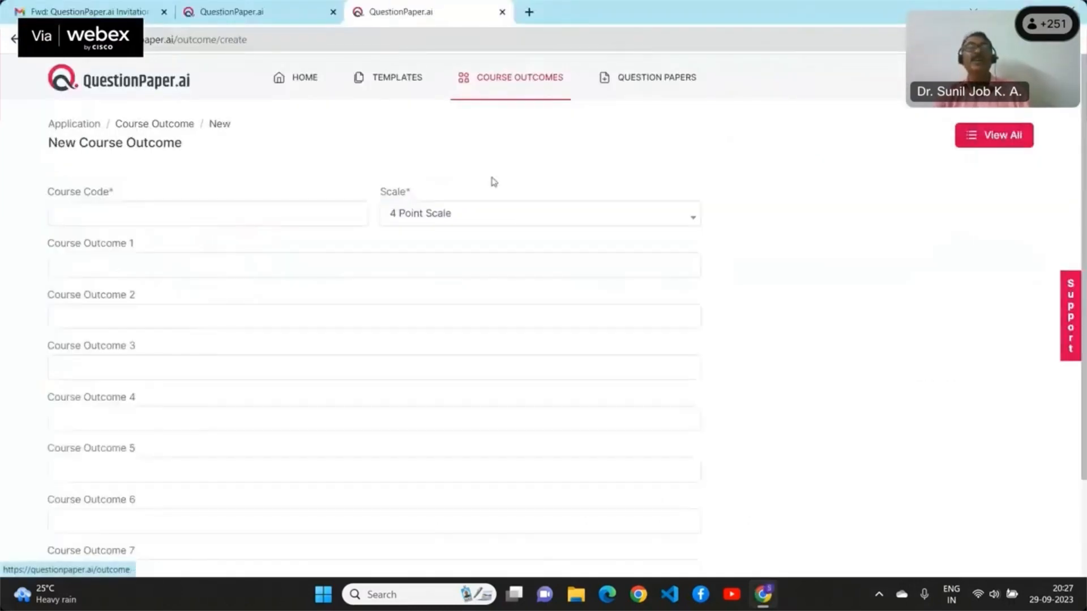
Enter course code EDU01 and copy its CO1 statement from the FDP_details Word document into Course Outcome 1
left_click(200, 216)
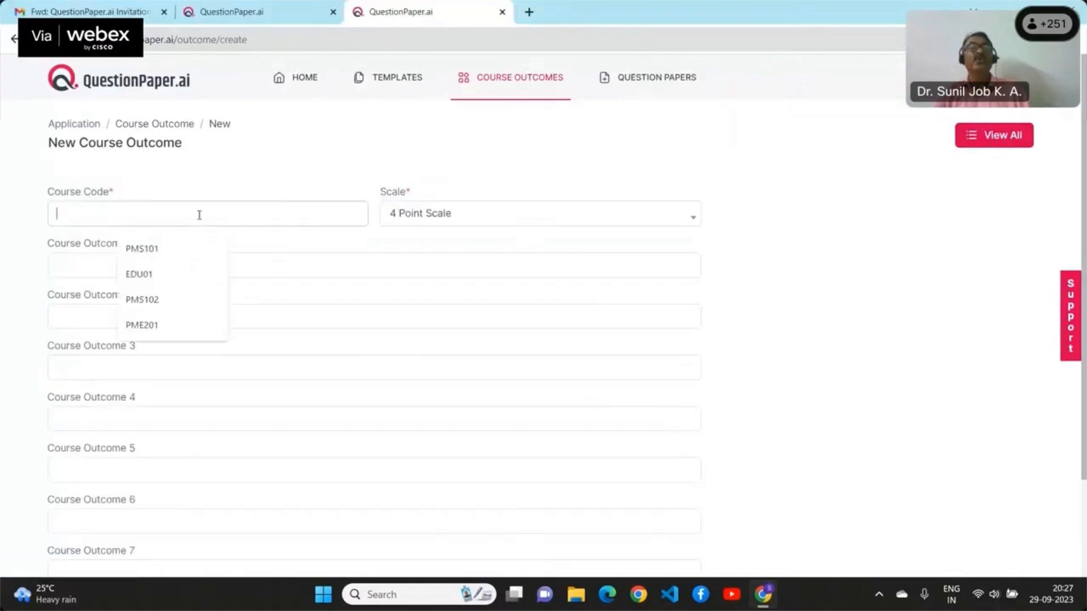
left_click(168, 277)
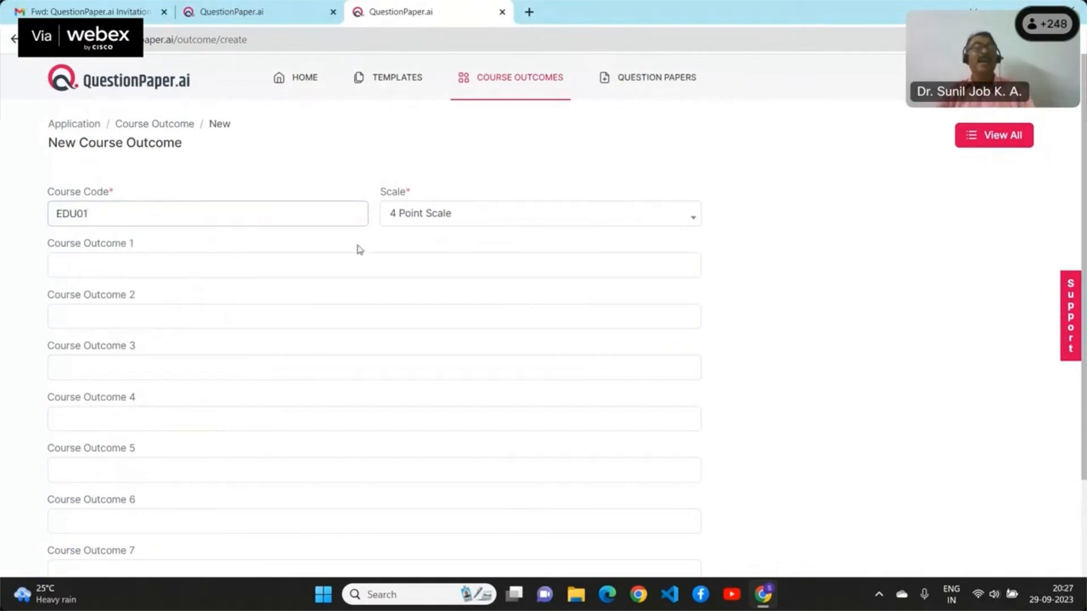
left_click(254, 270)
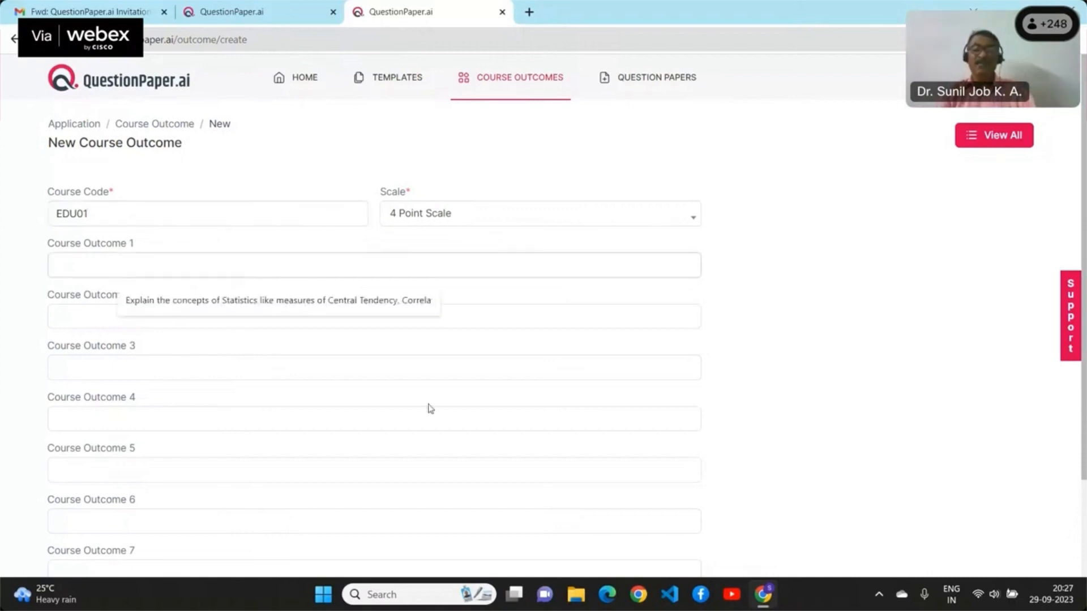
key("alt+Tab")
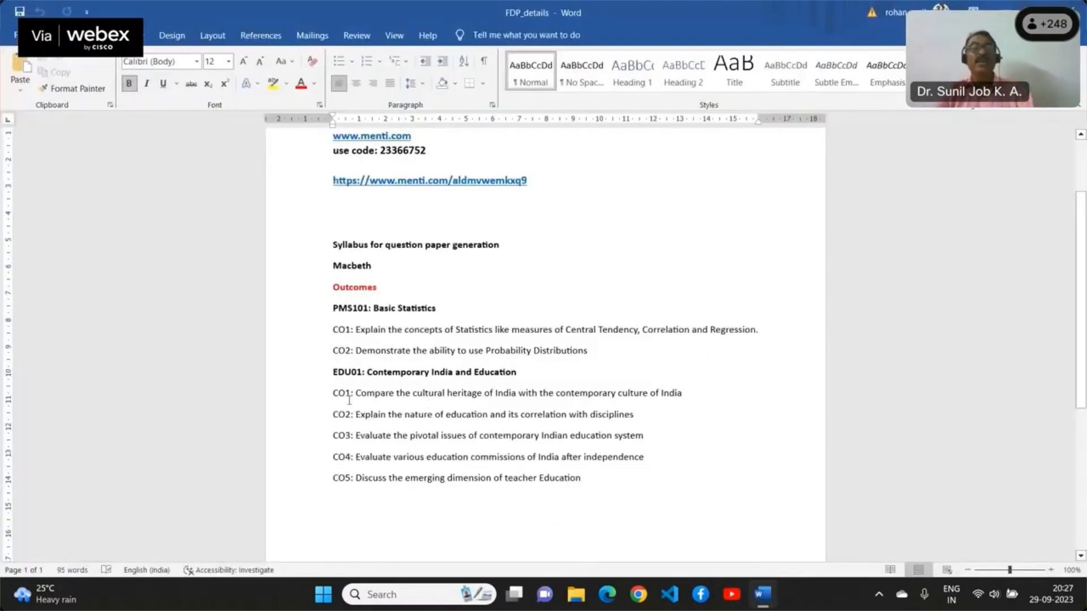
left_click_drag(357, 393, 696, 393)
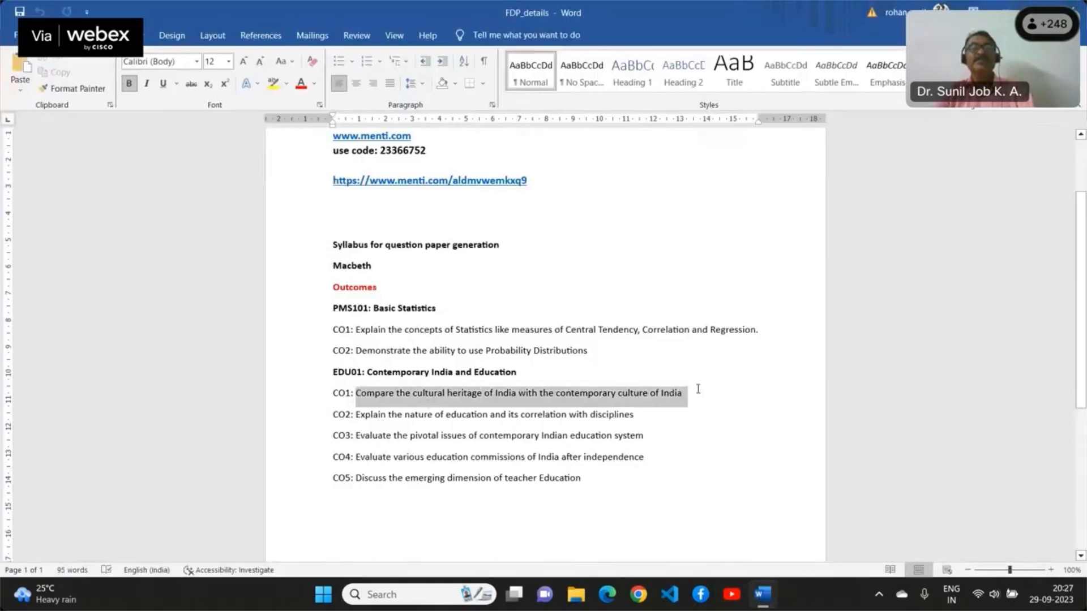
right_click(593, 396)
left_click(632, 209)
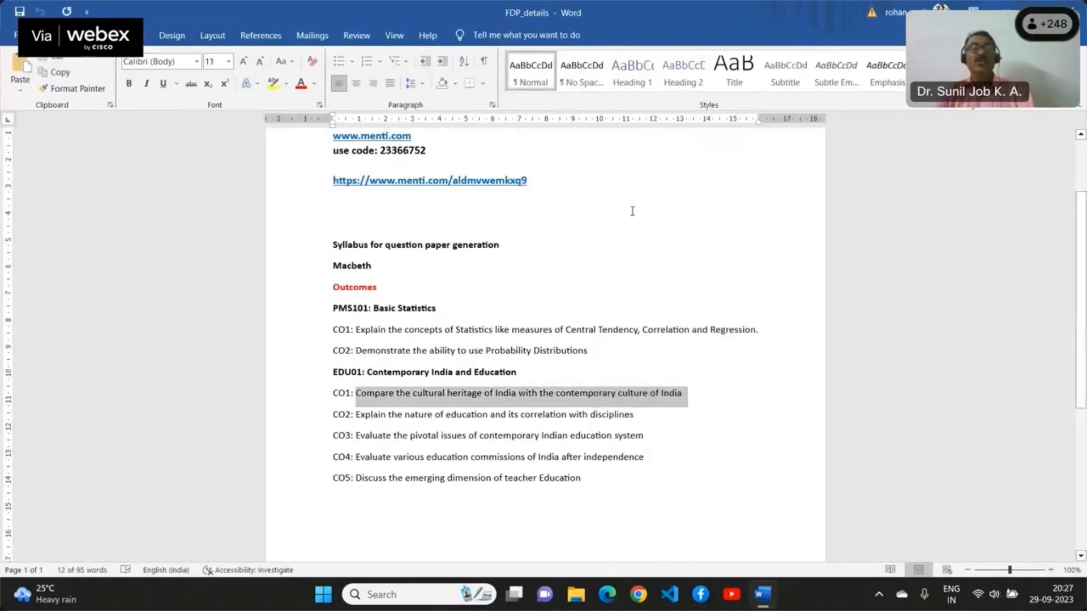
key("alt+Tab")
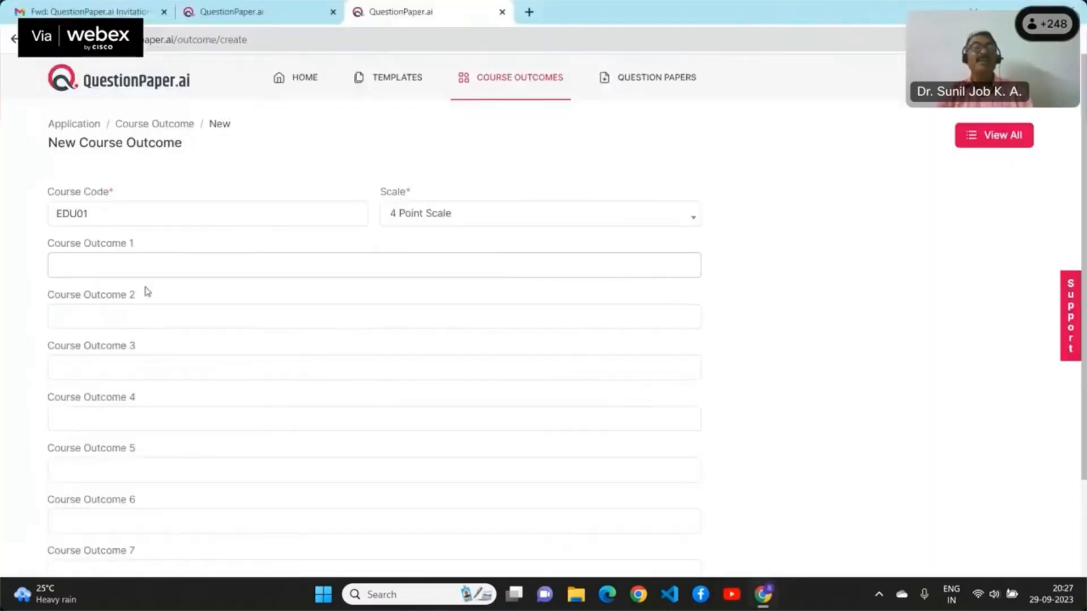
right_click(150, 262)
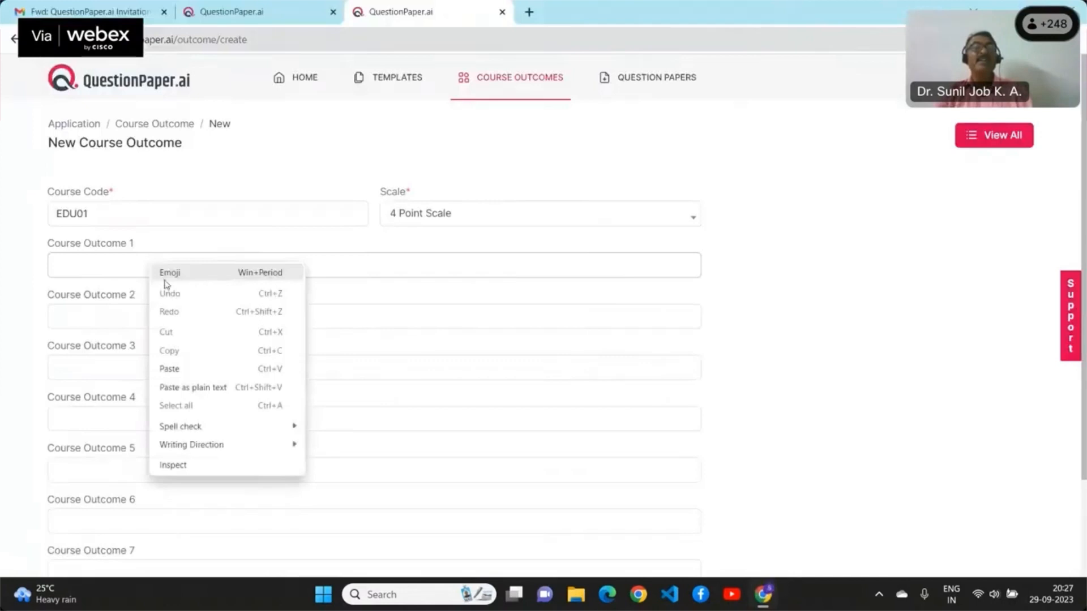
left_click(173, 369)
Copy the EDU01 CO2 statement, "Explain the nature of education and its correlation with disciplines", from the Word document into Course Outcome 2
left_click(104, 319)
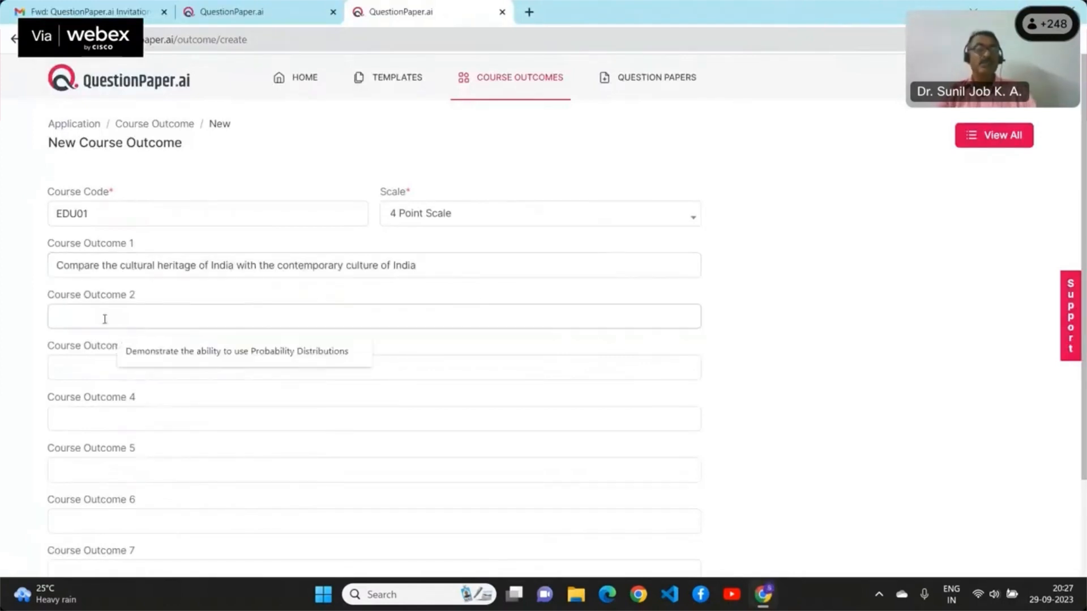
key("alt+Tab")
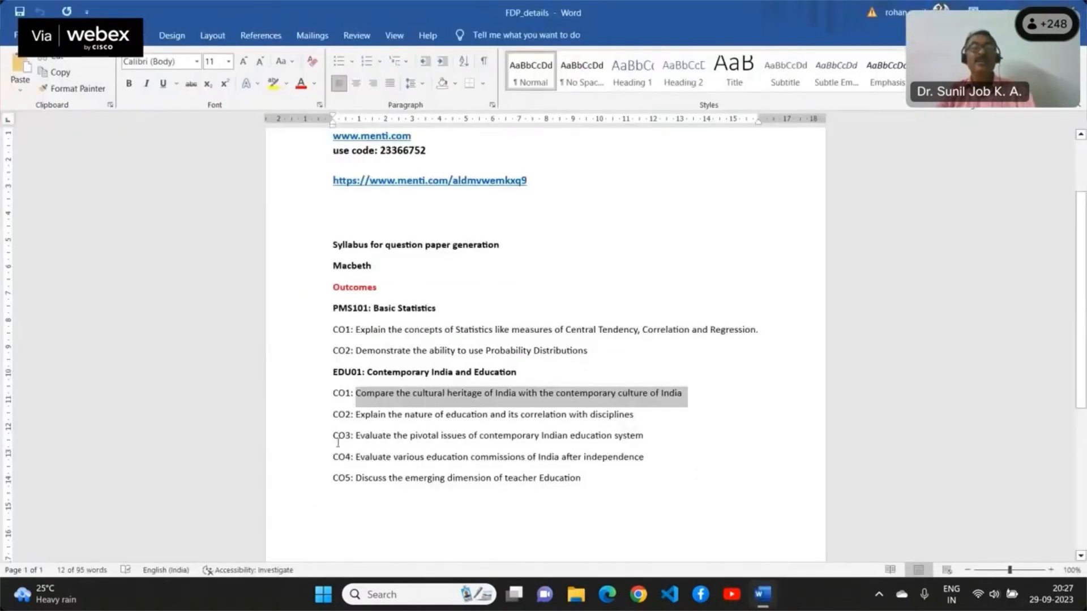
left_click_drag(357, 416, 633, 415)
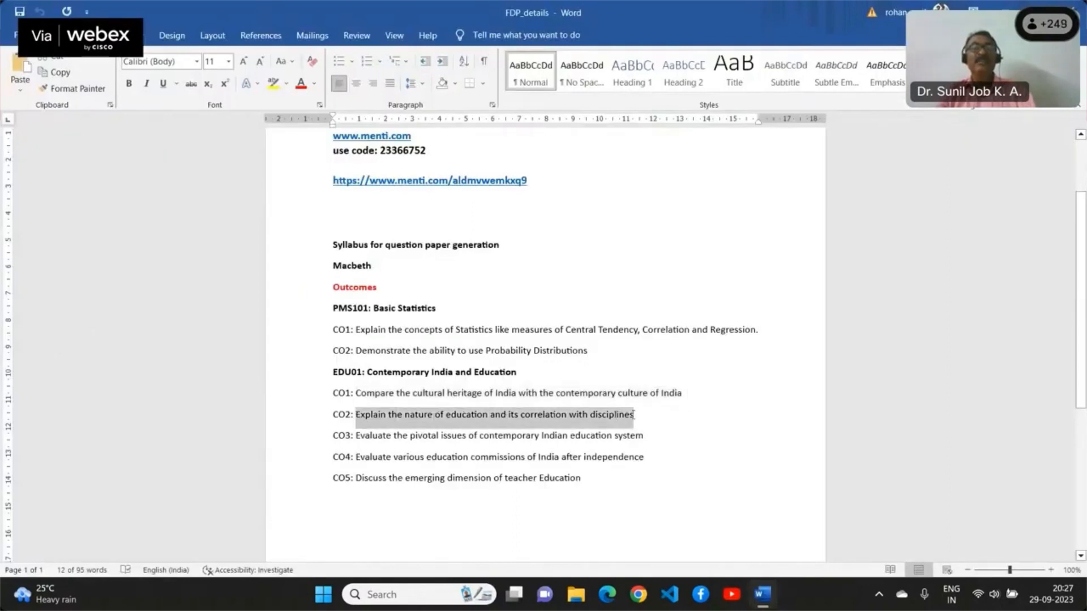
right_click(563, 418)
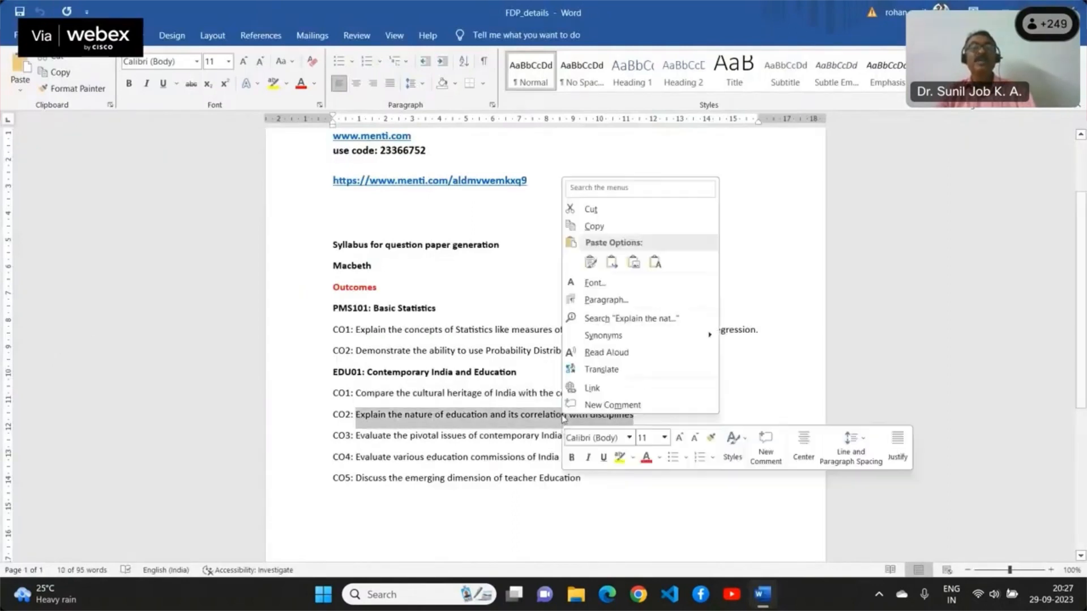
left_click(626, 227)
key("alt+Tab")
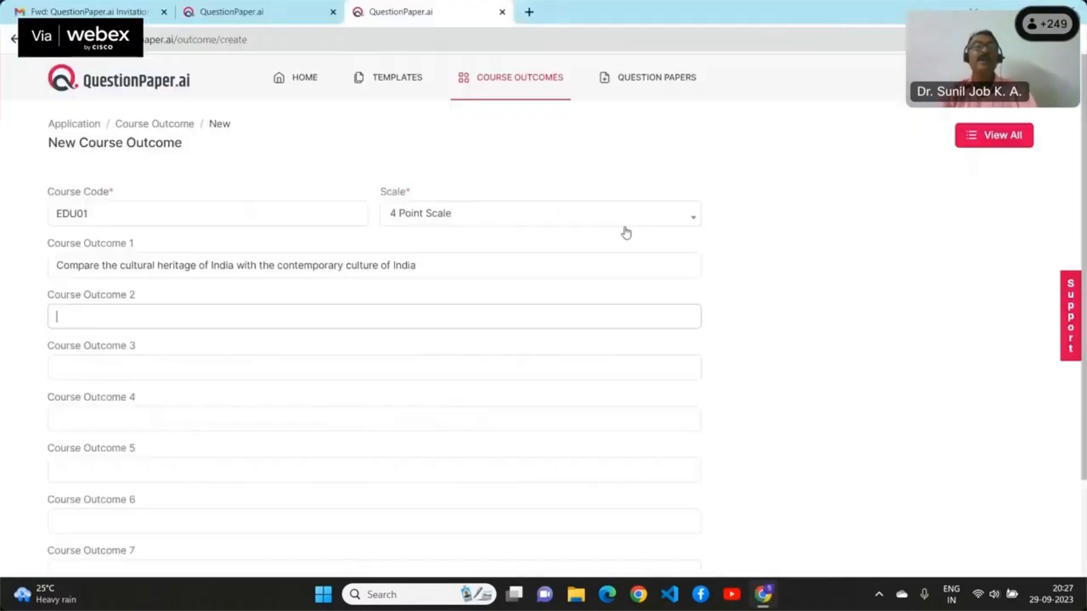
left_click(244, 324)
right_click(244, 326)
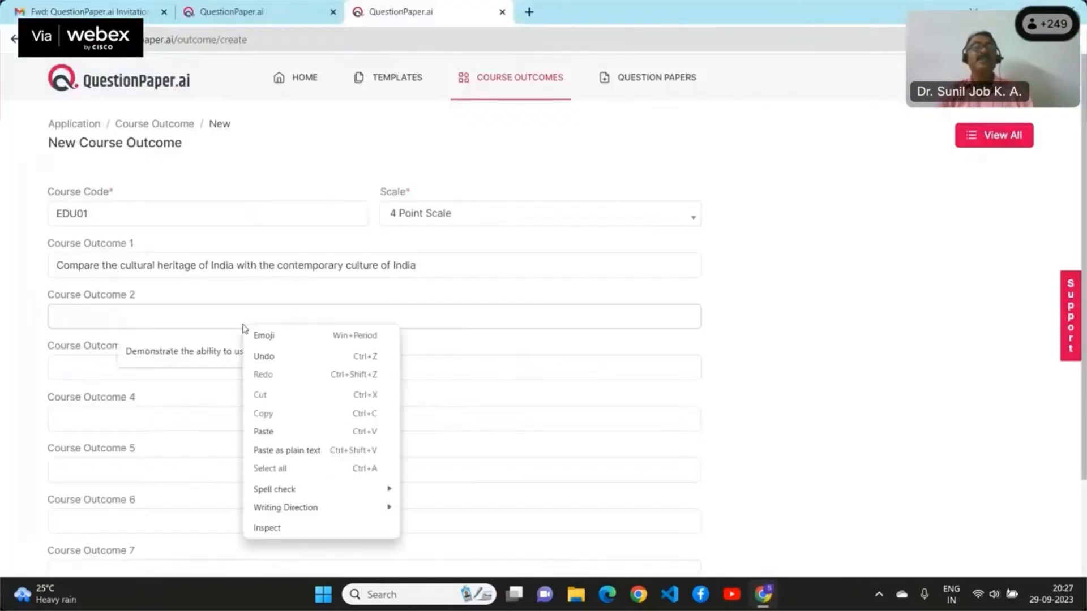
left_click(262, 432)
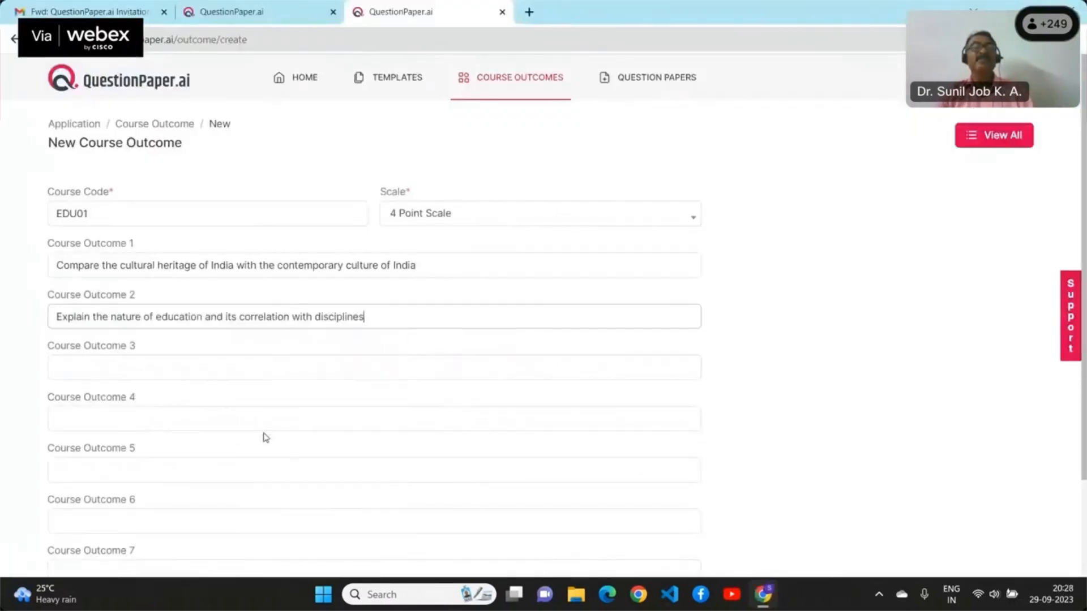
Copy the EDU01 CO3 statement on pivotal issues from the Word document into Course Outcome 3 and save the course outcomes
left_click(93, 371)
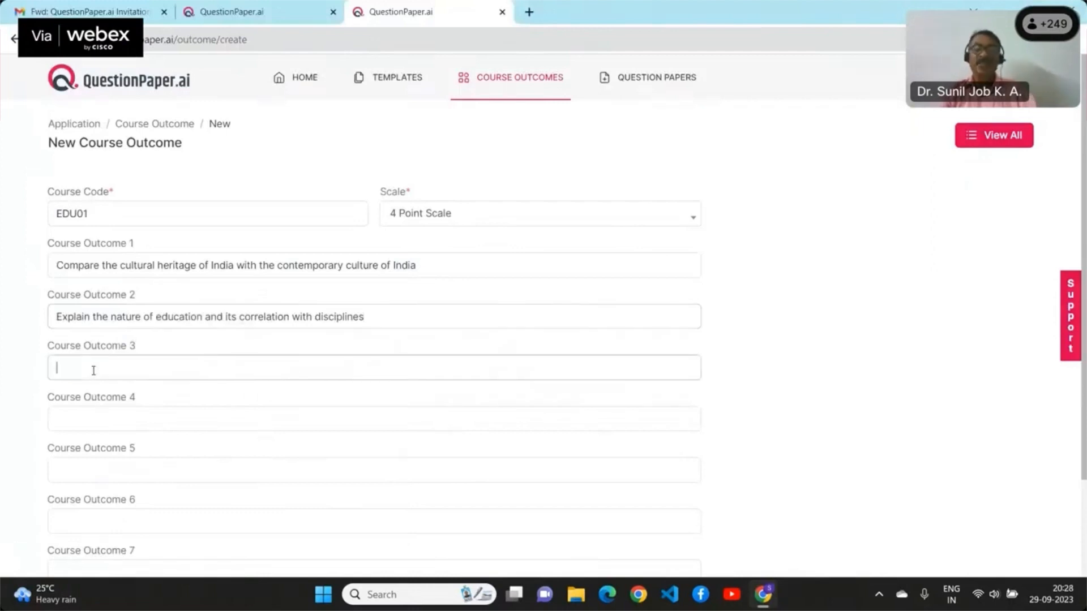
key("alt+Tab")
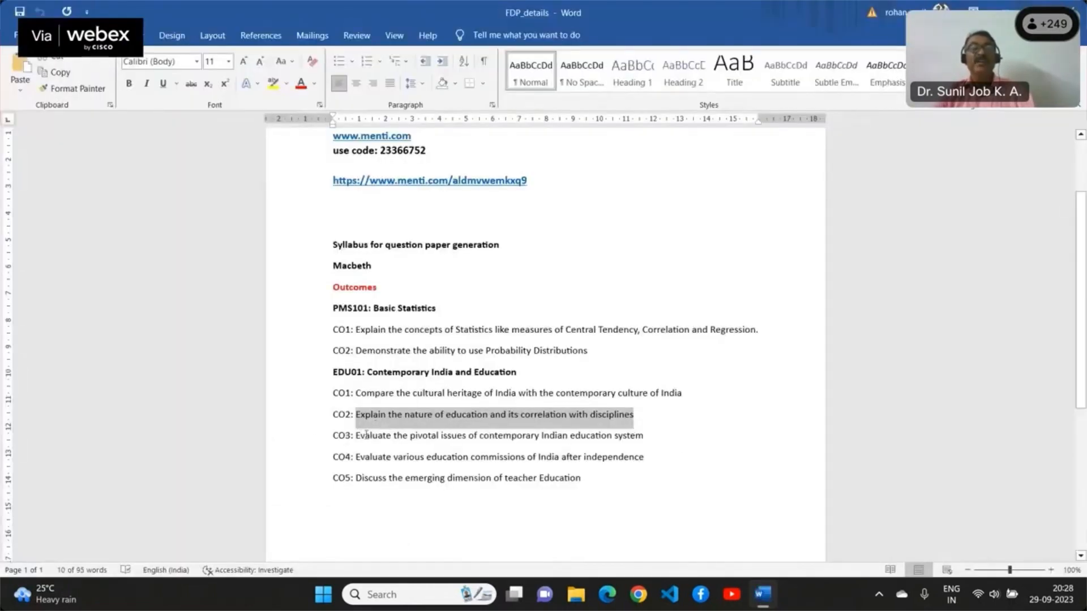
left_click_drag(357, 440, 650, 437)
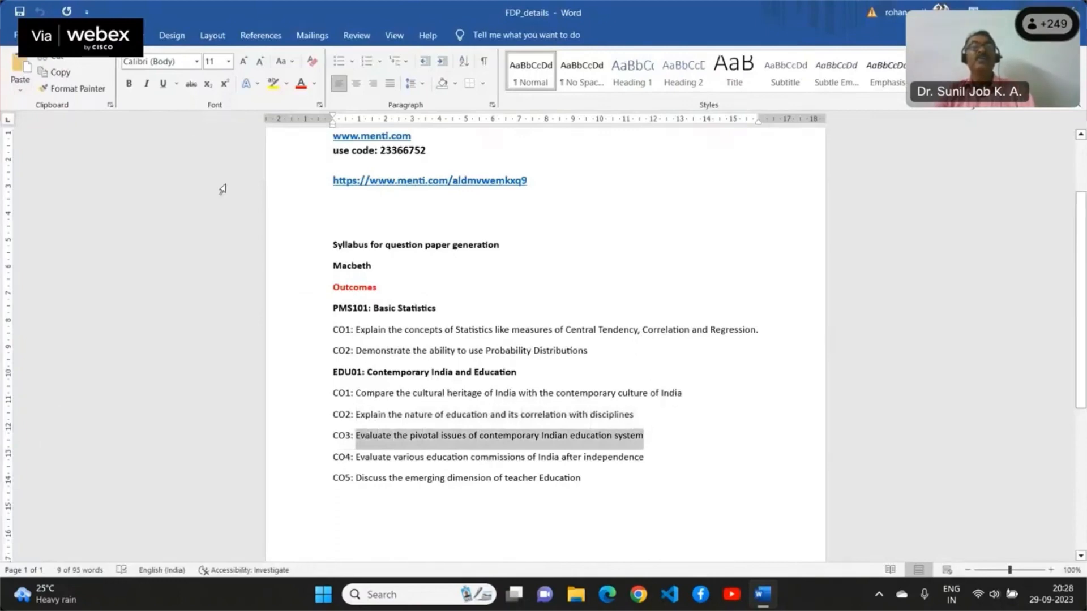
right_click(408, 447)
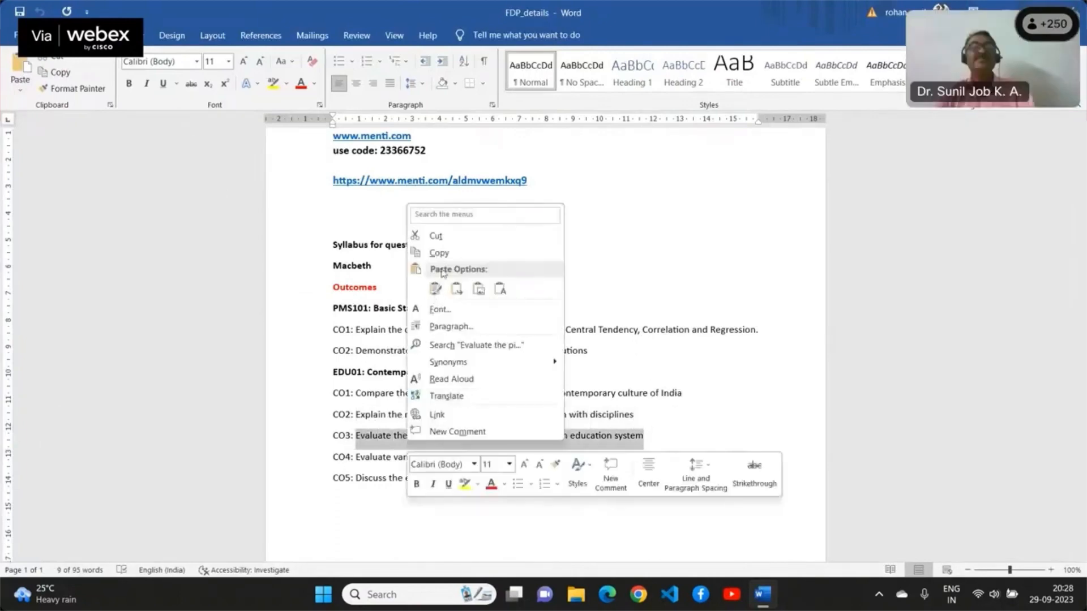
key("Escape")
key("alt+Tab")
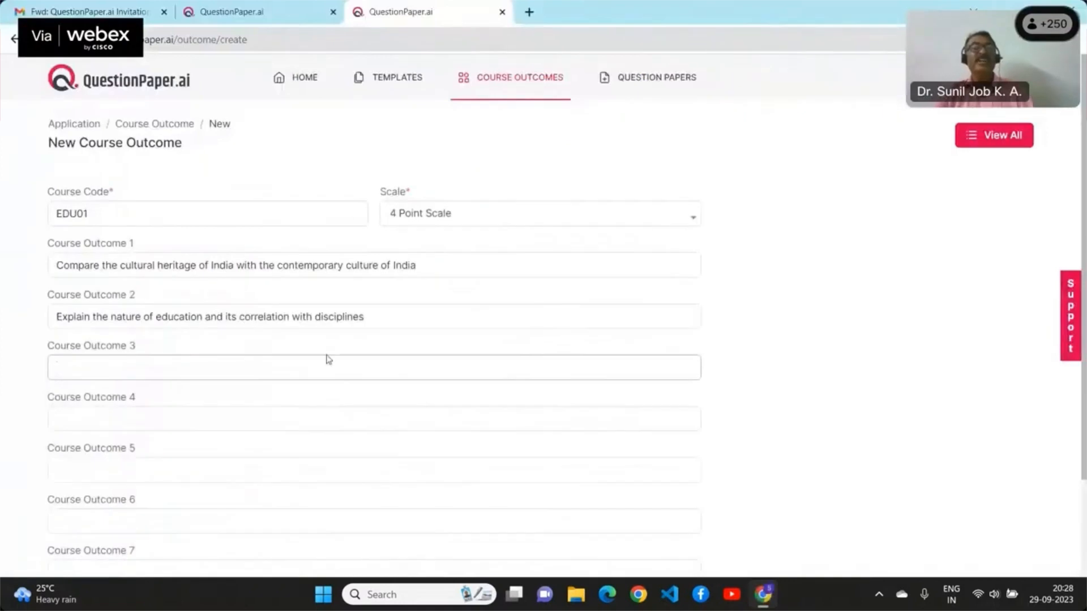
right_click(286, 371)
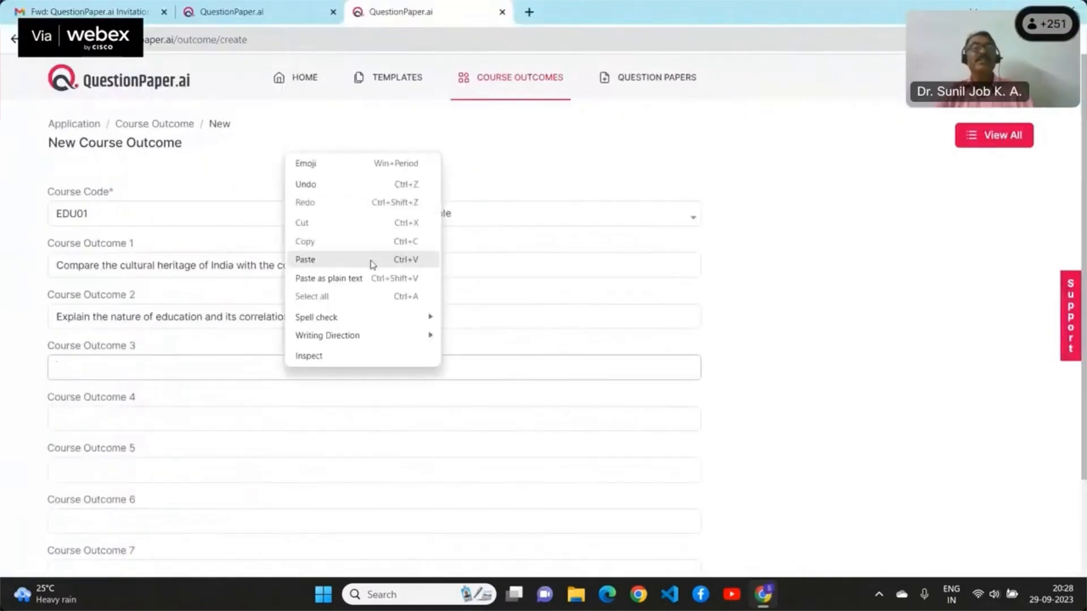
left_click(335, 260)
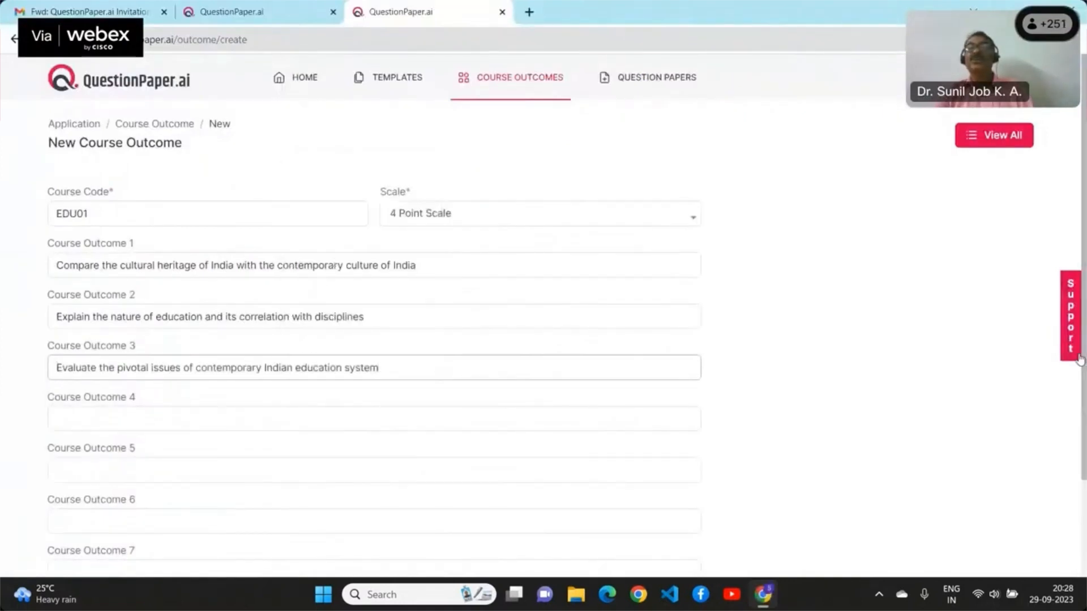
scroll(1080, 360, "down", 2)
left_click(137, 502)
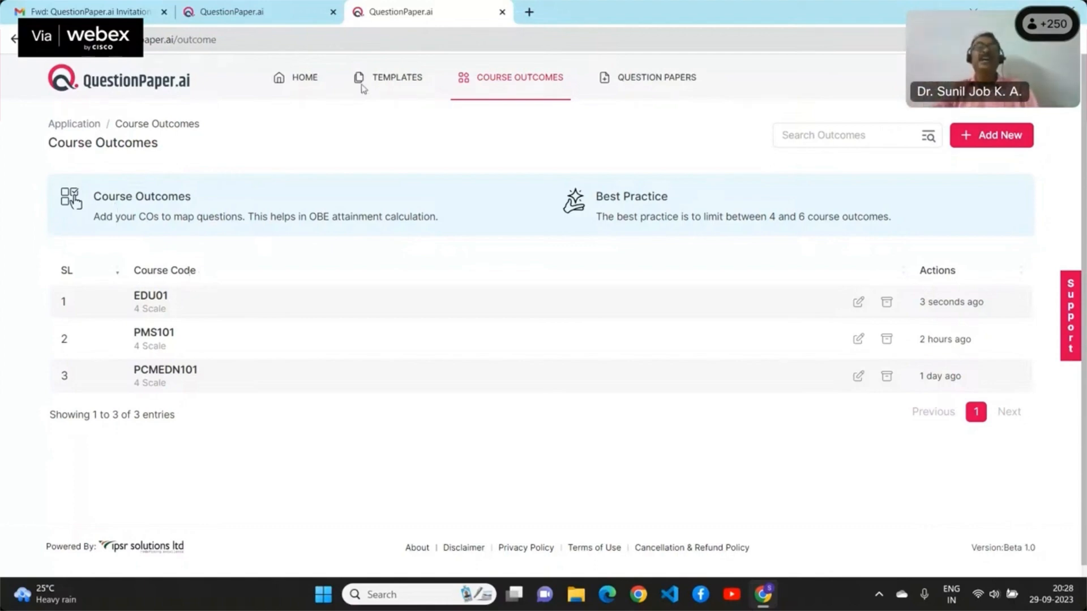
Start a new question paper template named Template 6 with a duration of 30 minutes
left_click(404, 88)
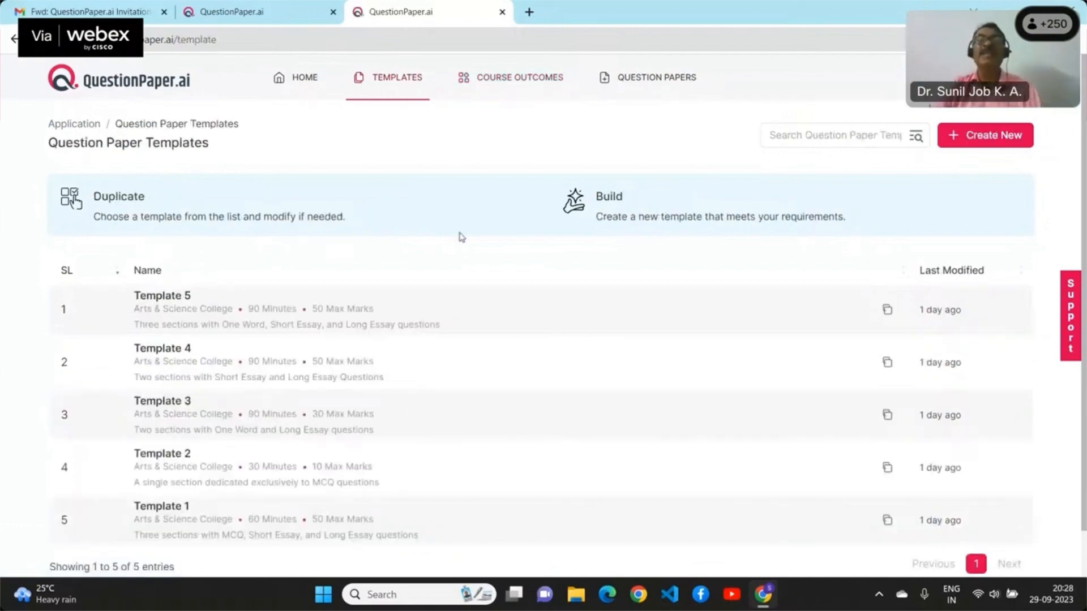
left_click(1008, 138)
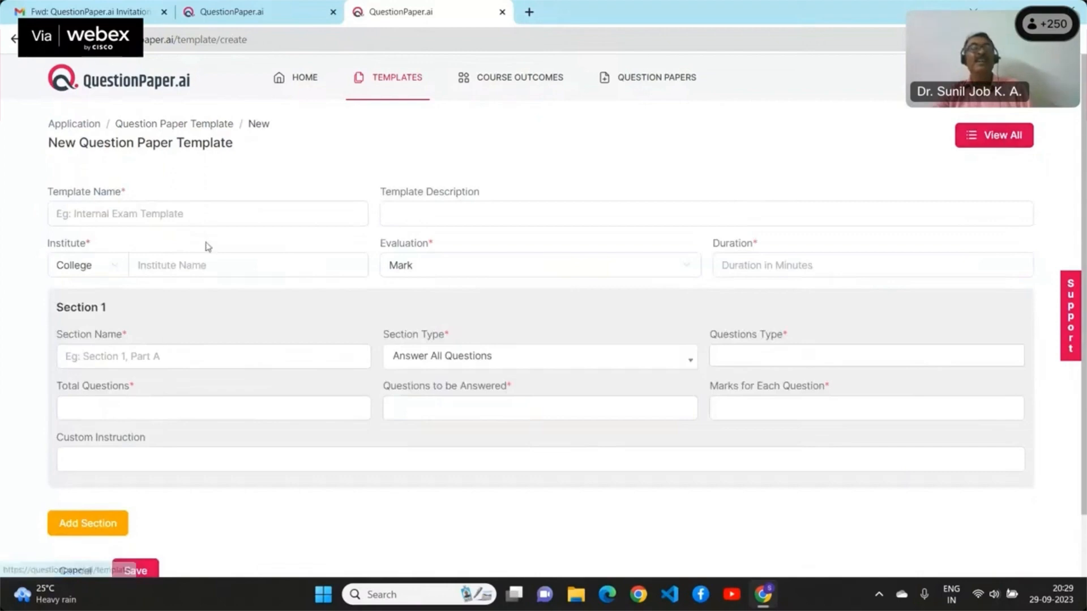
left_click(184, 207)
type("T")
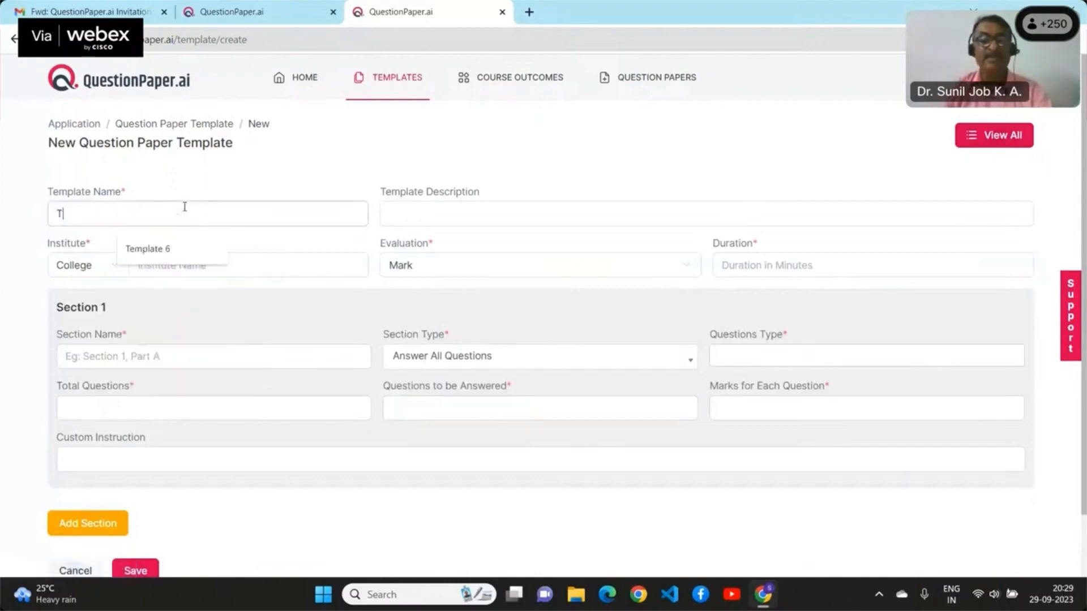
type("emplate")
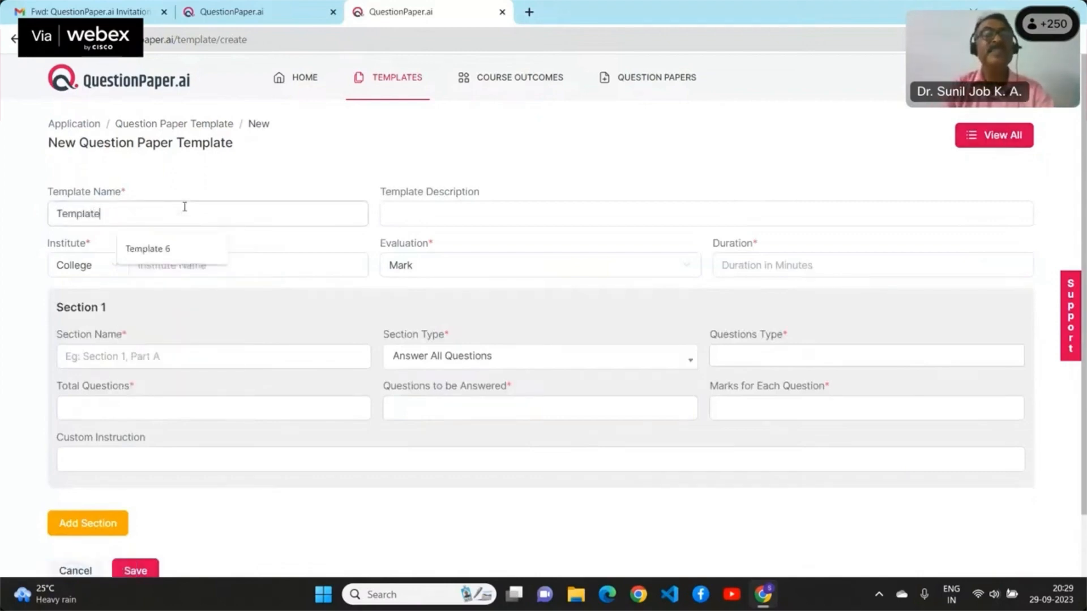
type(" 6")
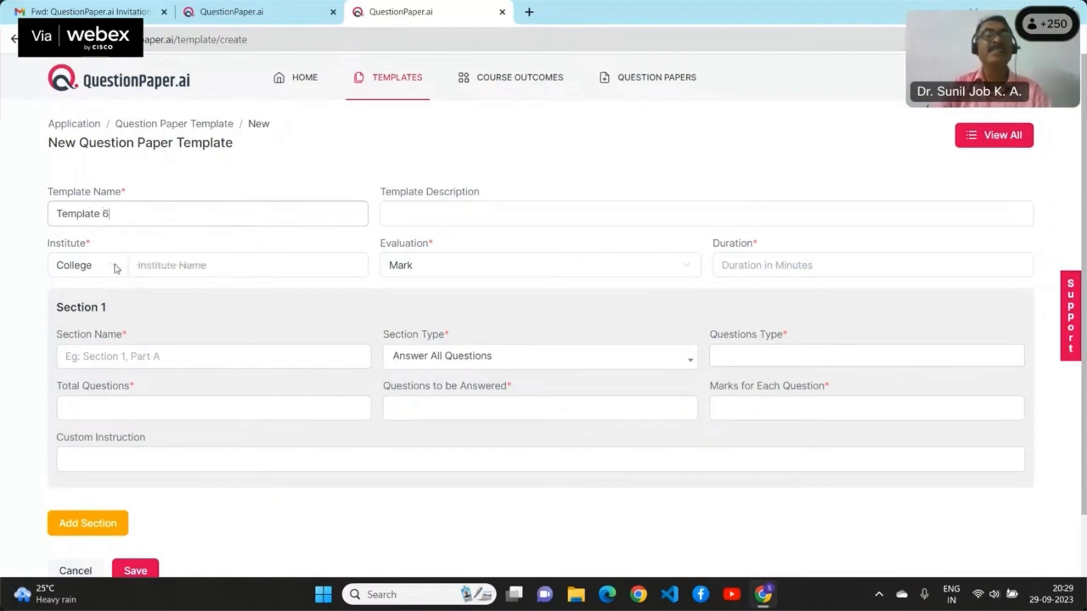
left_click(799, 267)
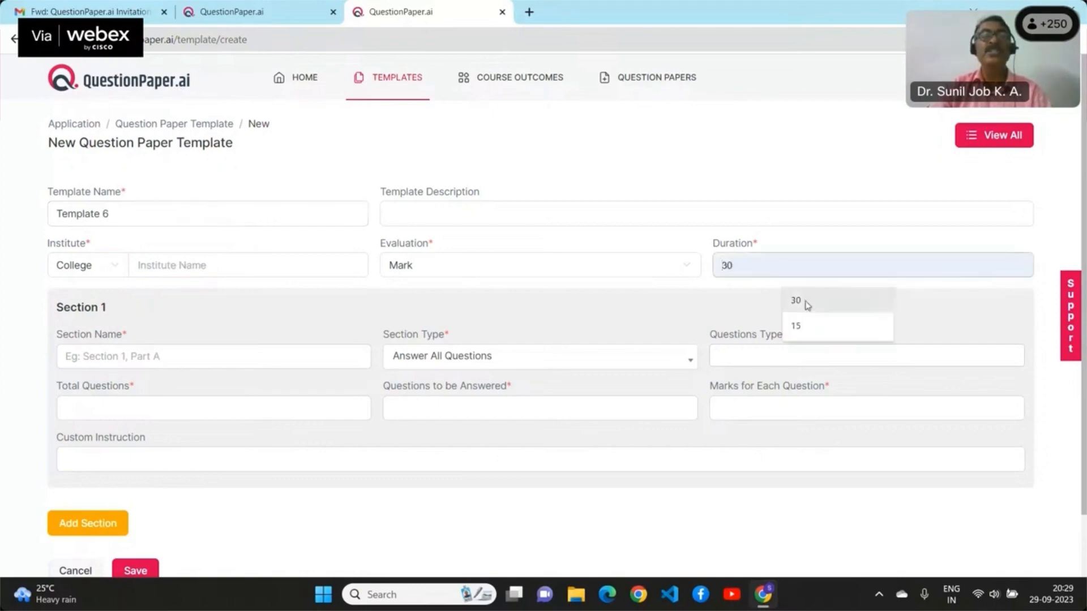
left_click(808, 306)
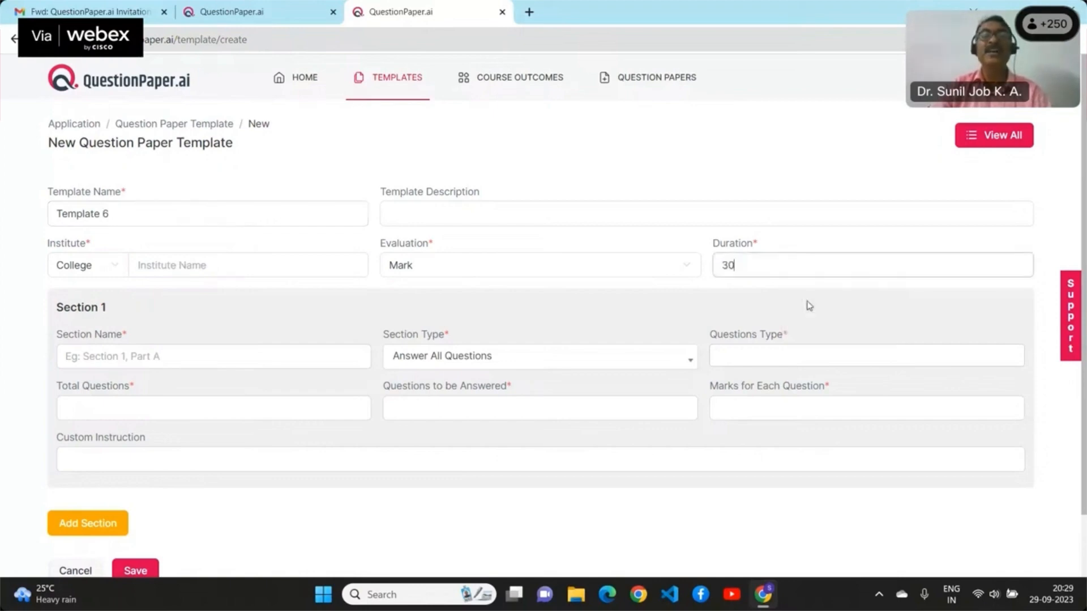
Name Section 1 Part A and set its questions type to Short Answer Questions
left_click(166, 363)
left_click(165, 393)
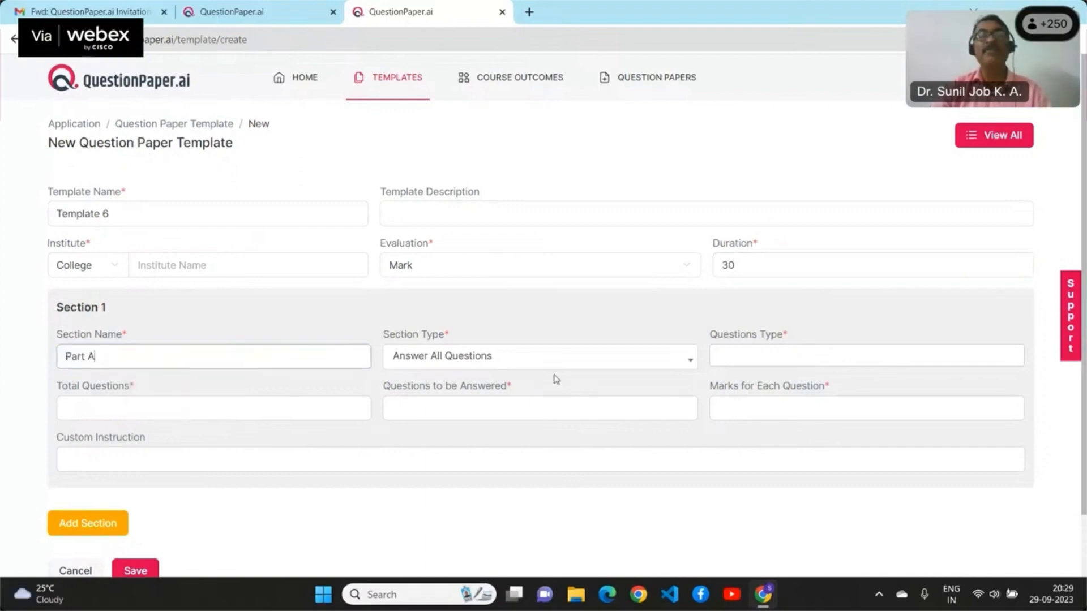
left_click(760, 357)
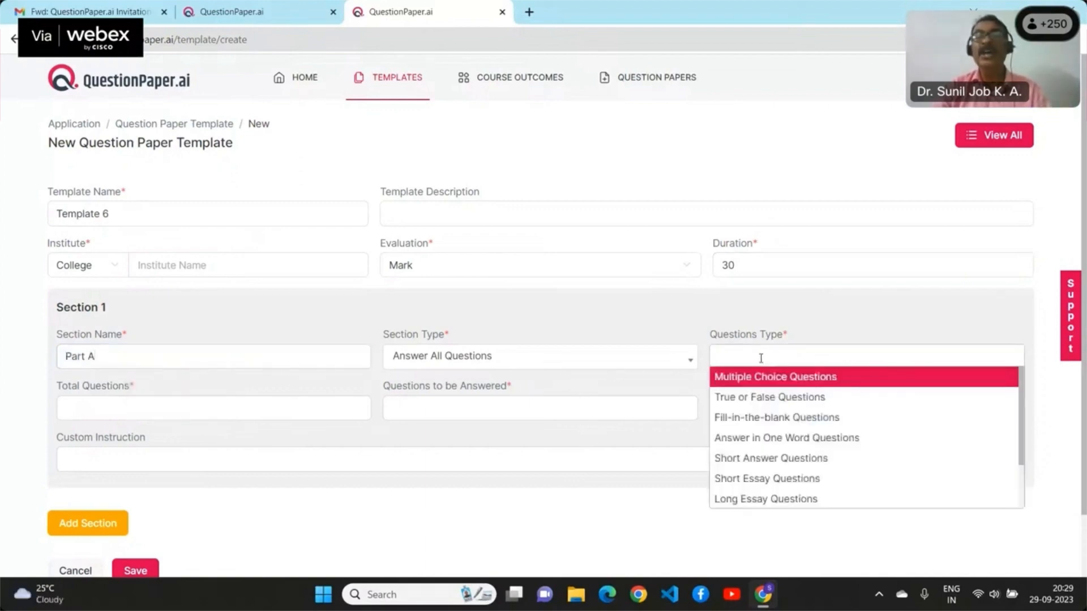
left_click(760, 459)
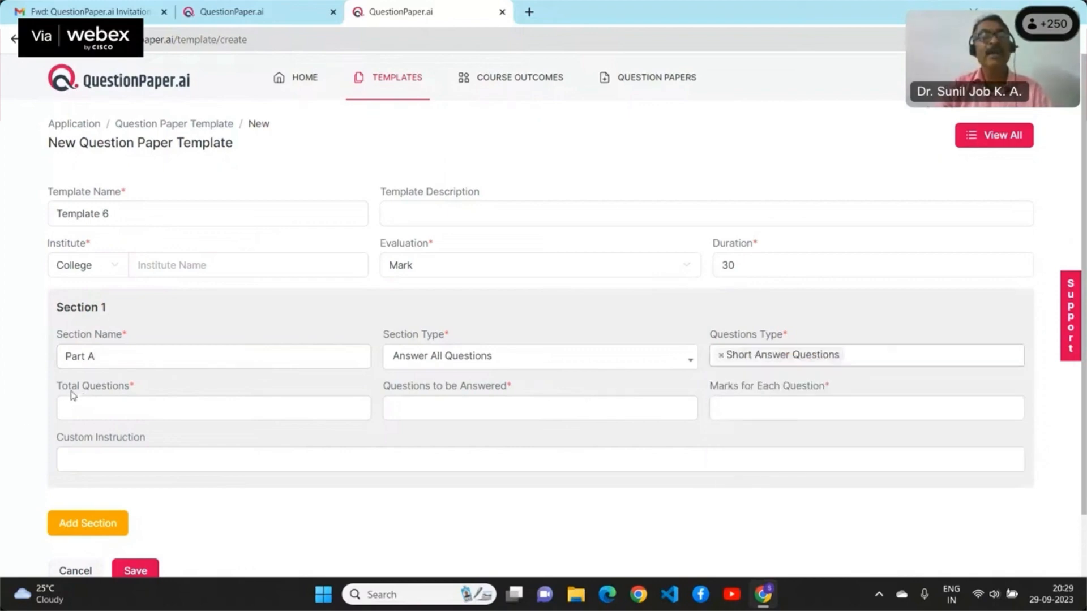
Set Part A to 5 total questions, 5 questions to be answered and 5 marks for each question
left_click(124, 414)
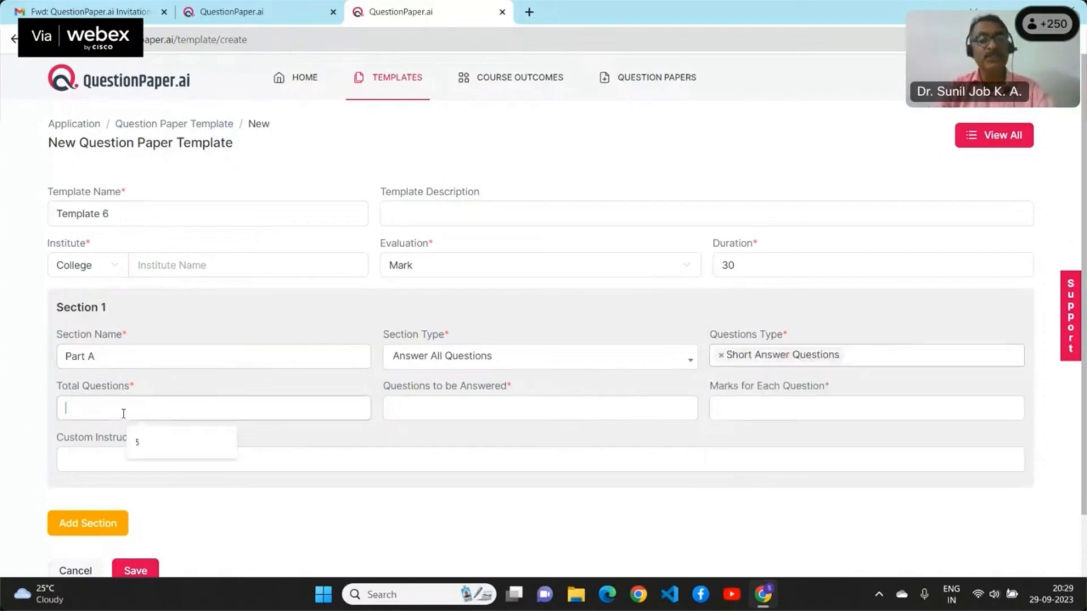
type("5")
left_click(432, 405)
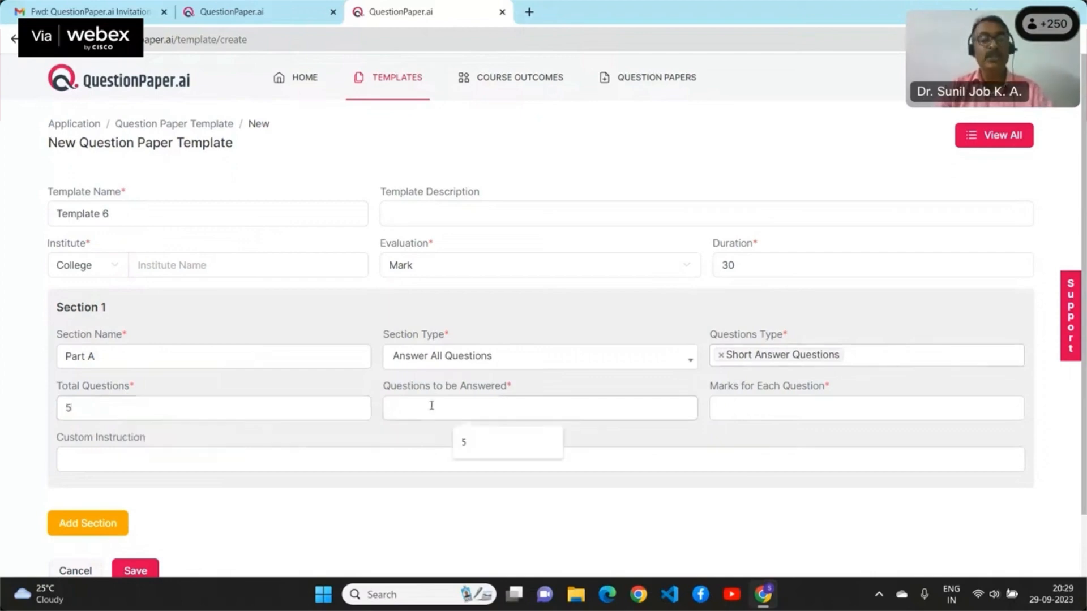
type("5")
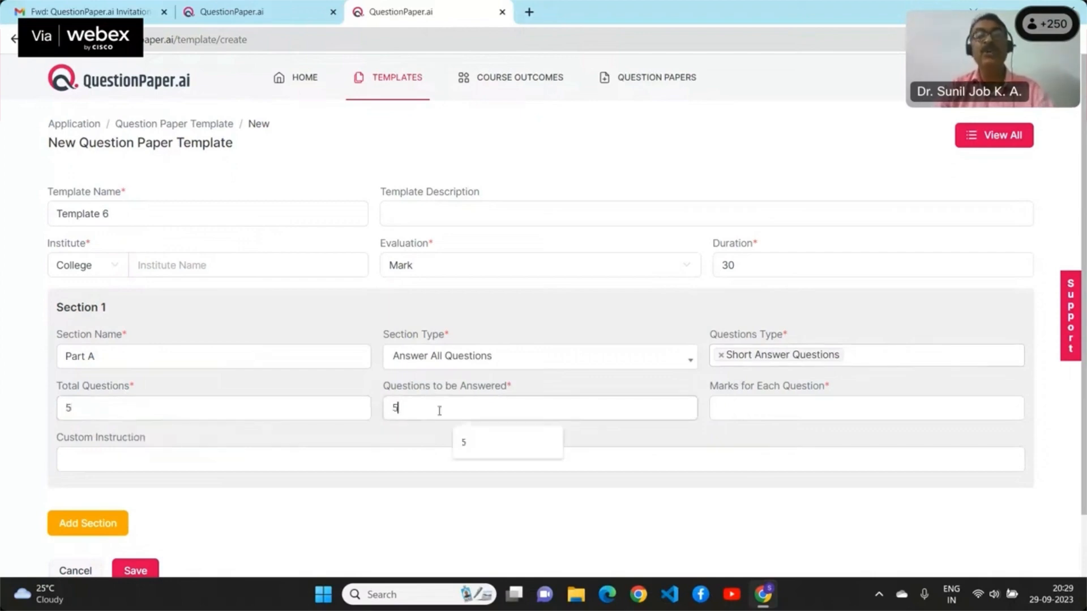
left_click(807, 412)
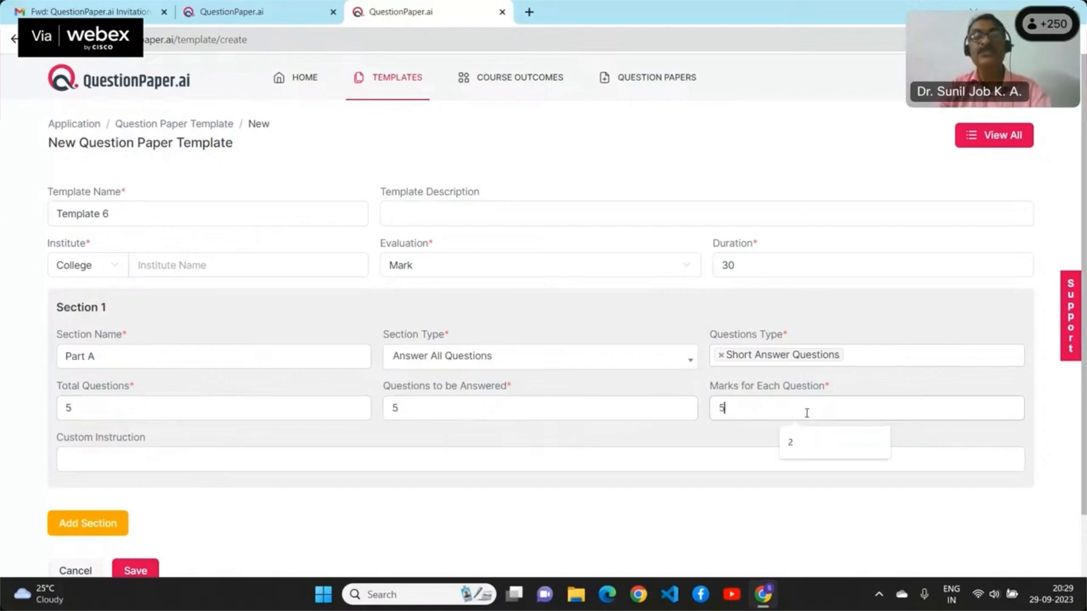
Add the custom instruction "Answer all questions" to Part A
left_click(189, 467)
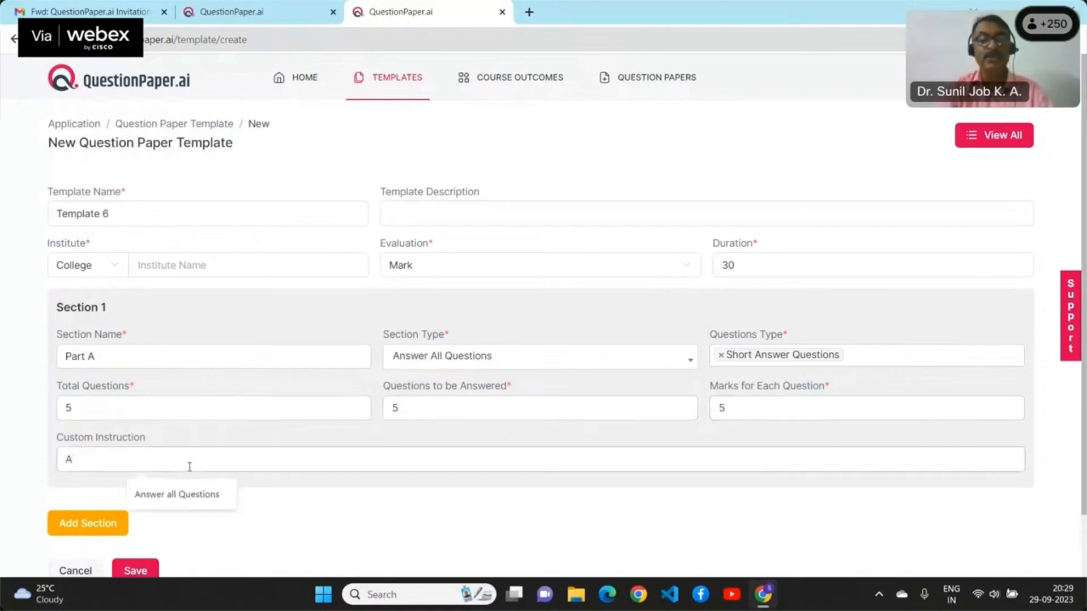
type("Aa")
key("BackSpace")
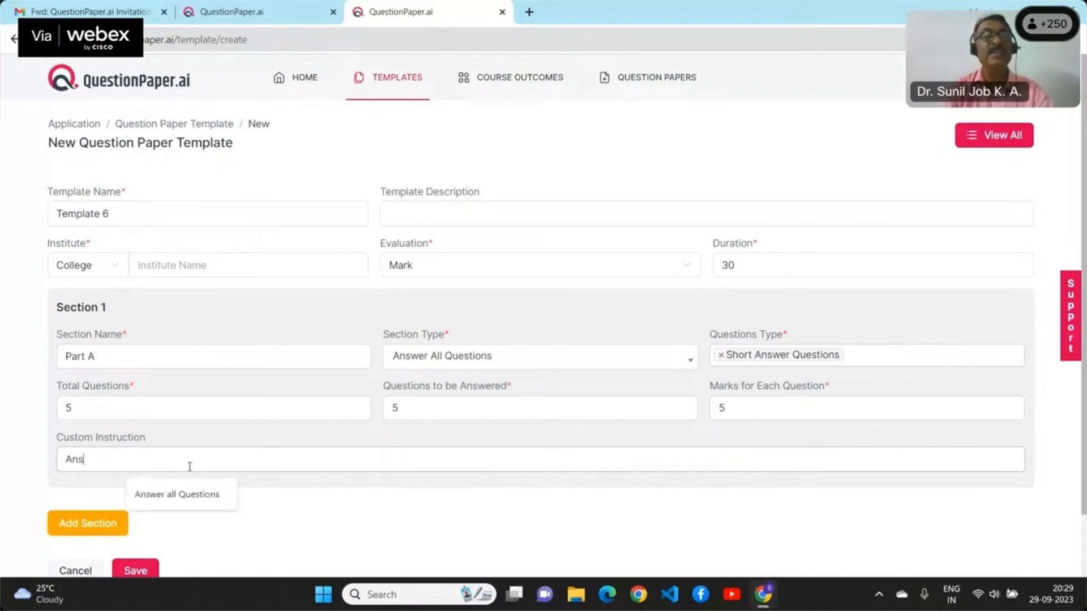
type("nswer all")
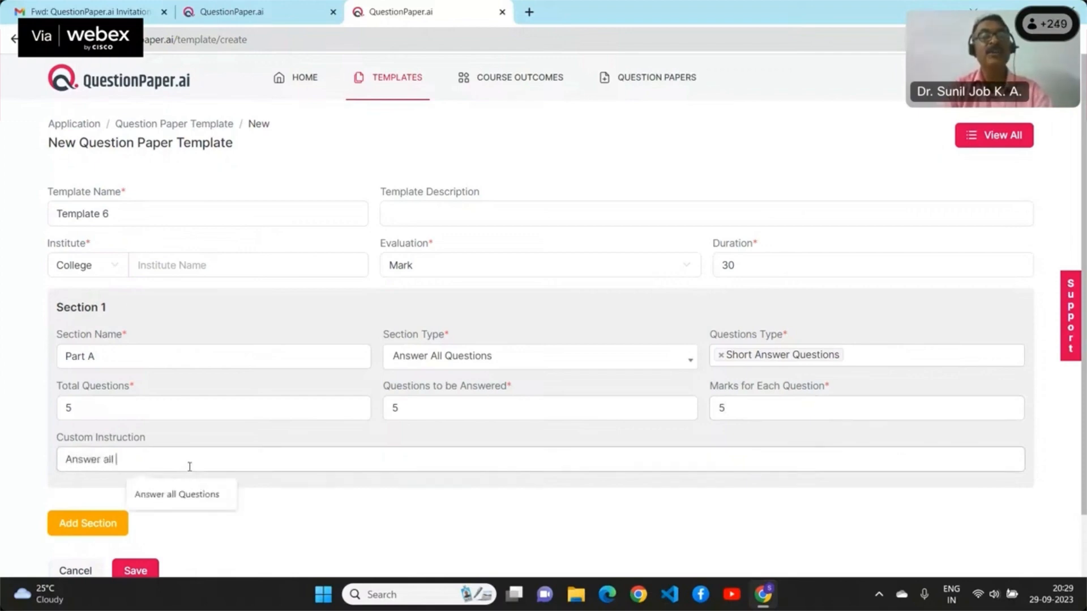
type(" questions")
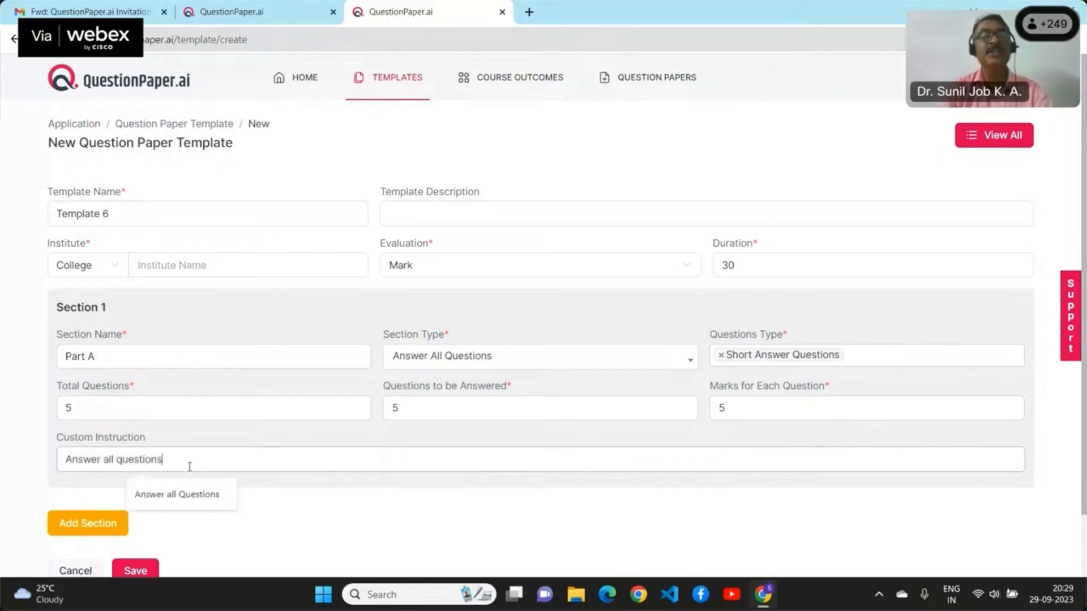
Set the institute name to Marian College Kuttikkanam and save Template 6
left_click(151, 570)
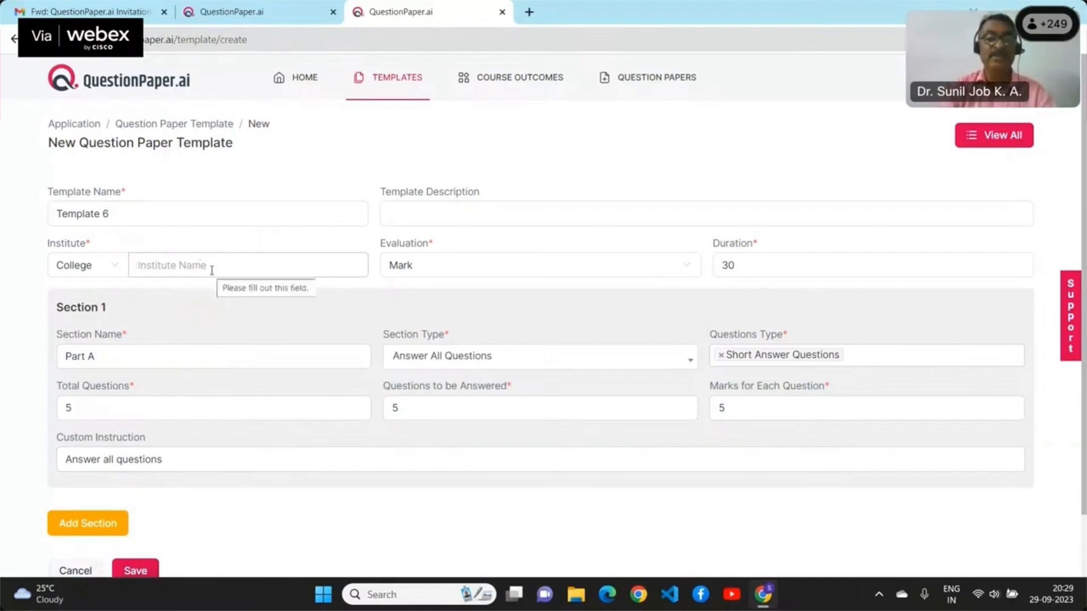
type("ma")
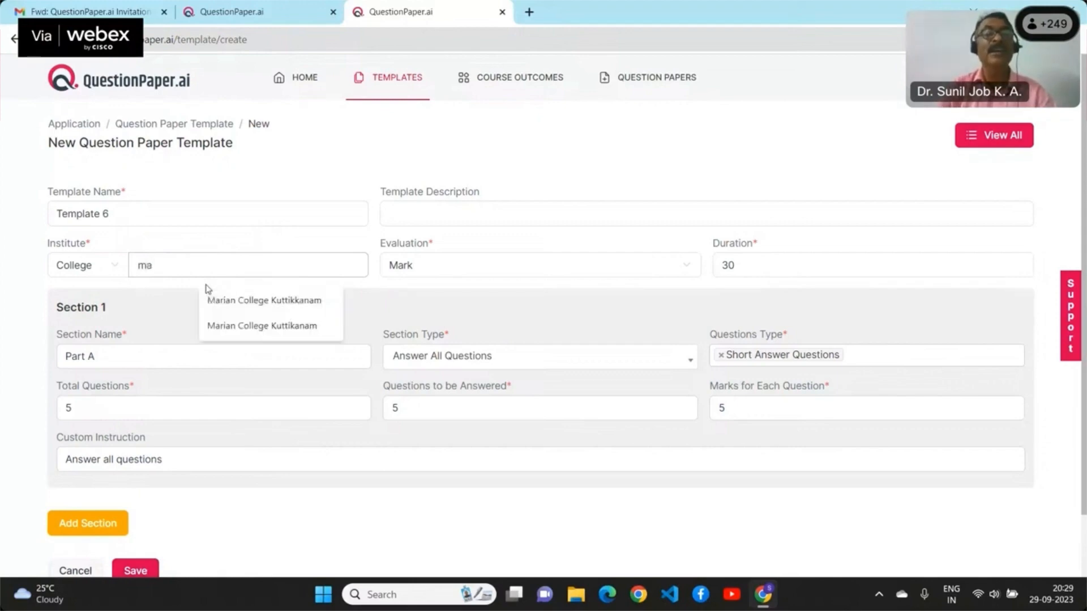
left_click(223, 300)
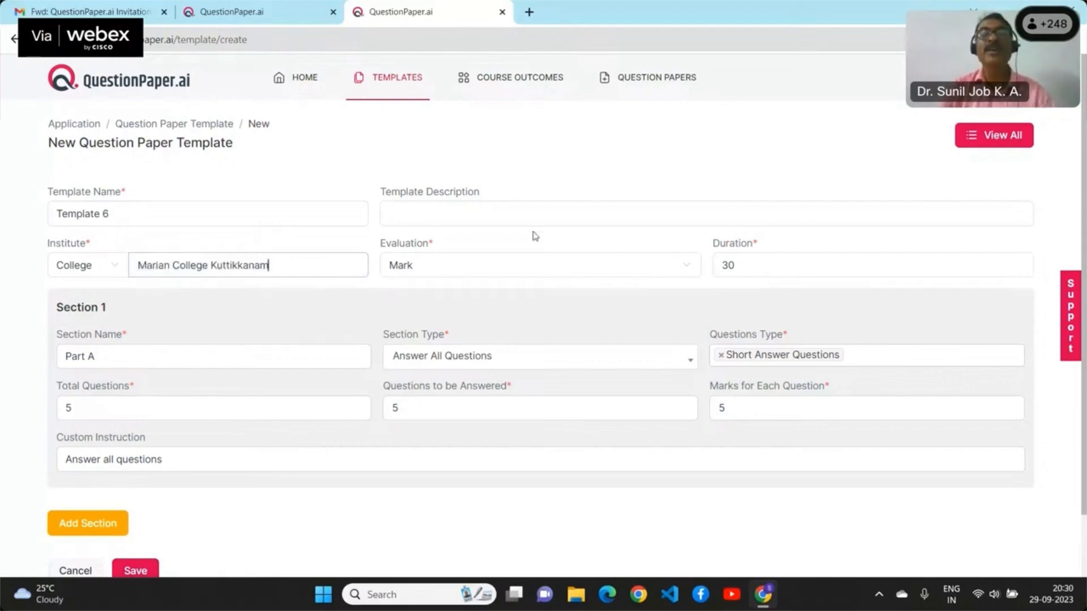
left_click(143, 570)
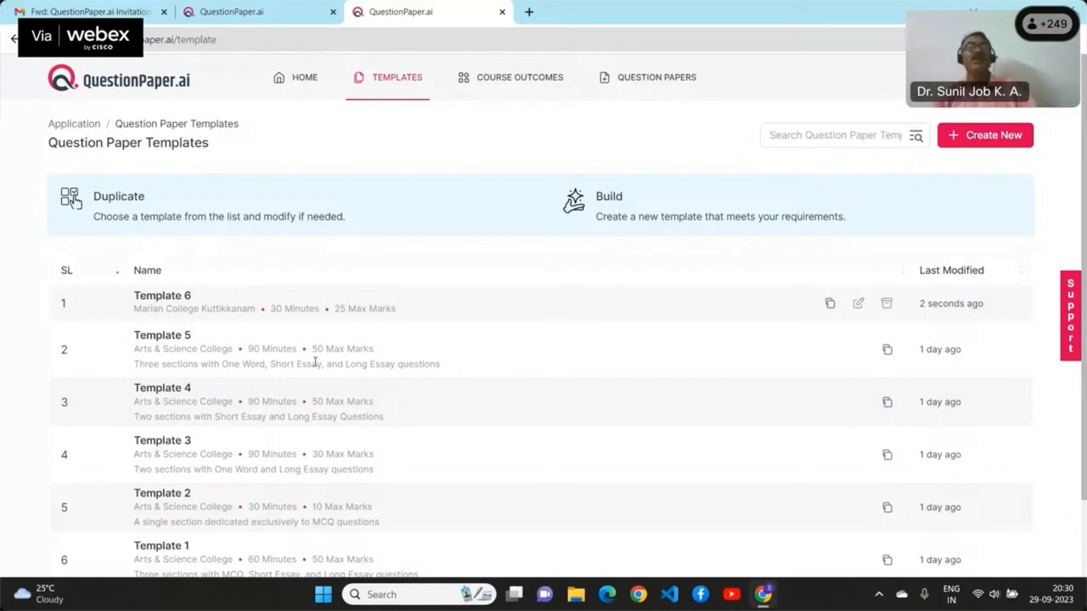
Preview the layout of Template 6 and view the list of existing question papers
left_click(162, 302)
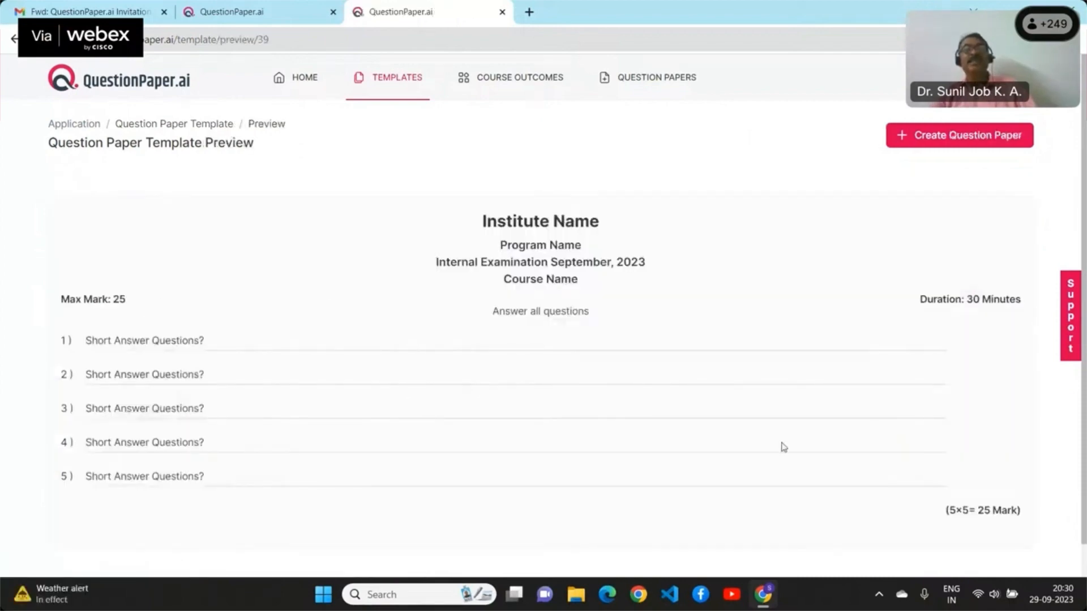
scroll(780, 448, "down", 1)
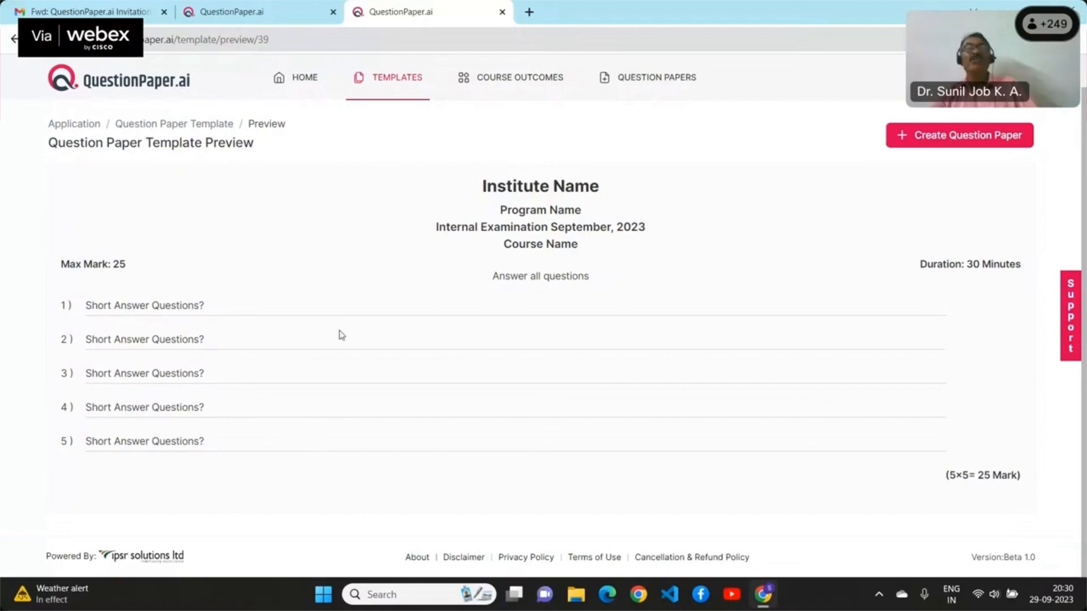
left_click(655, 82)
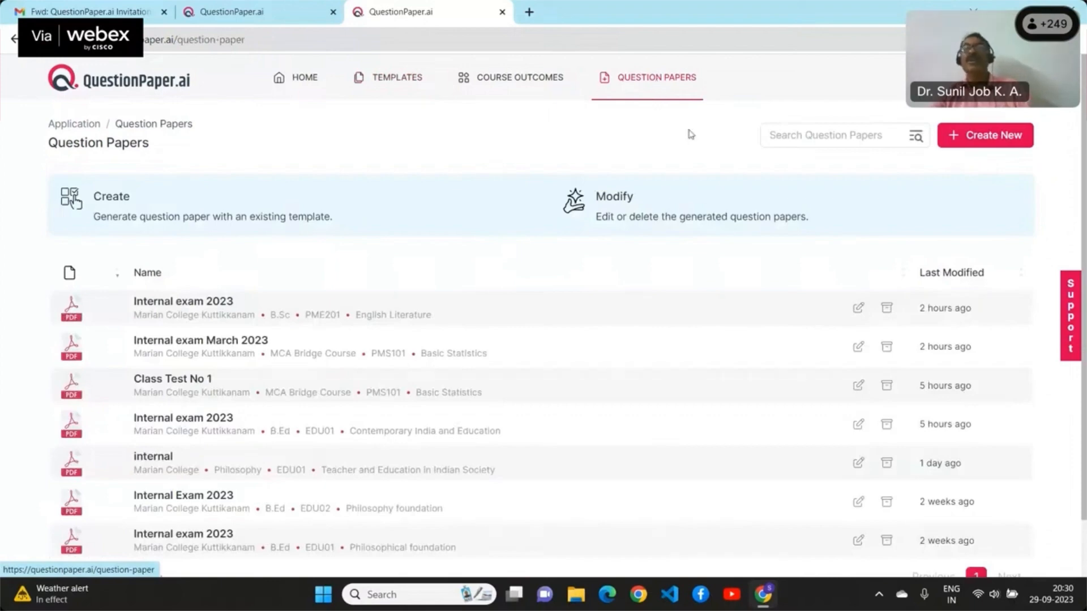
Start a new question paper from Template 6 with the exam name Internal exam 2023
left_click(395, 83)
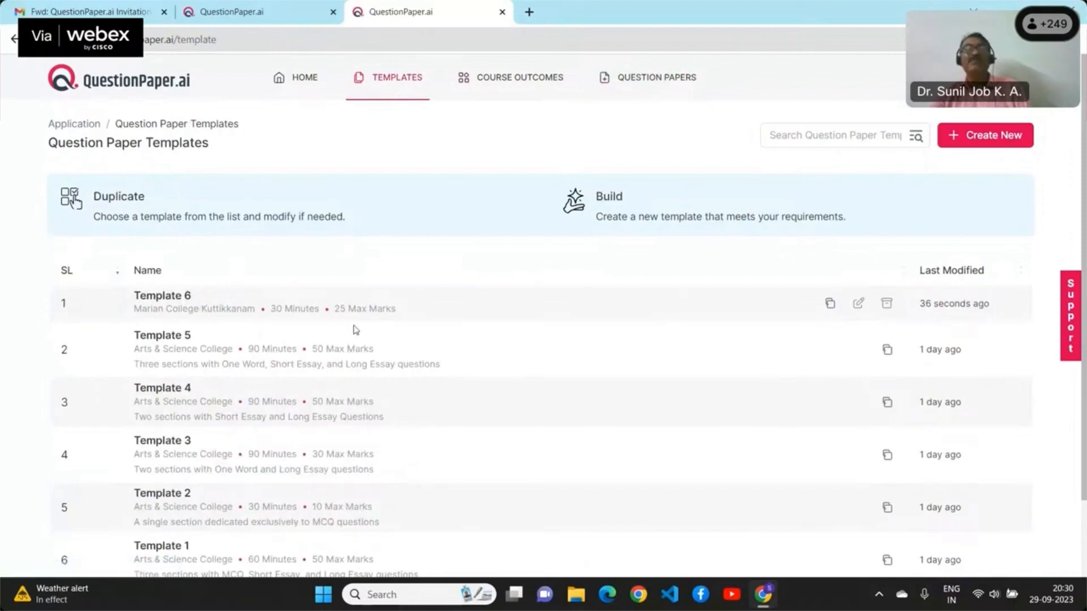
left_click(157, 303)
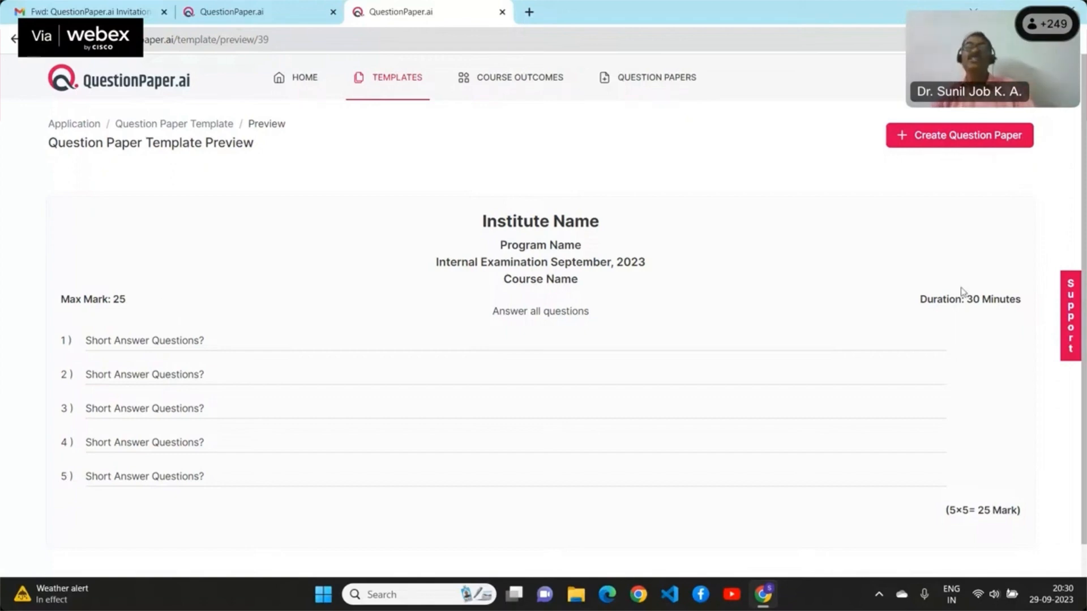
left_click(937, 137)
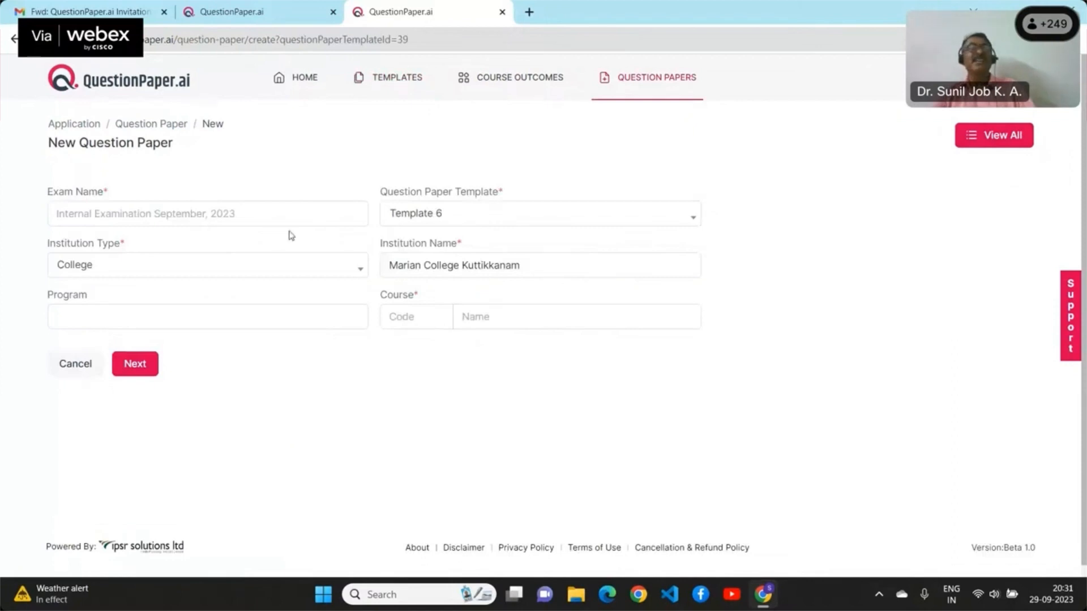
left_click(177, 217)
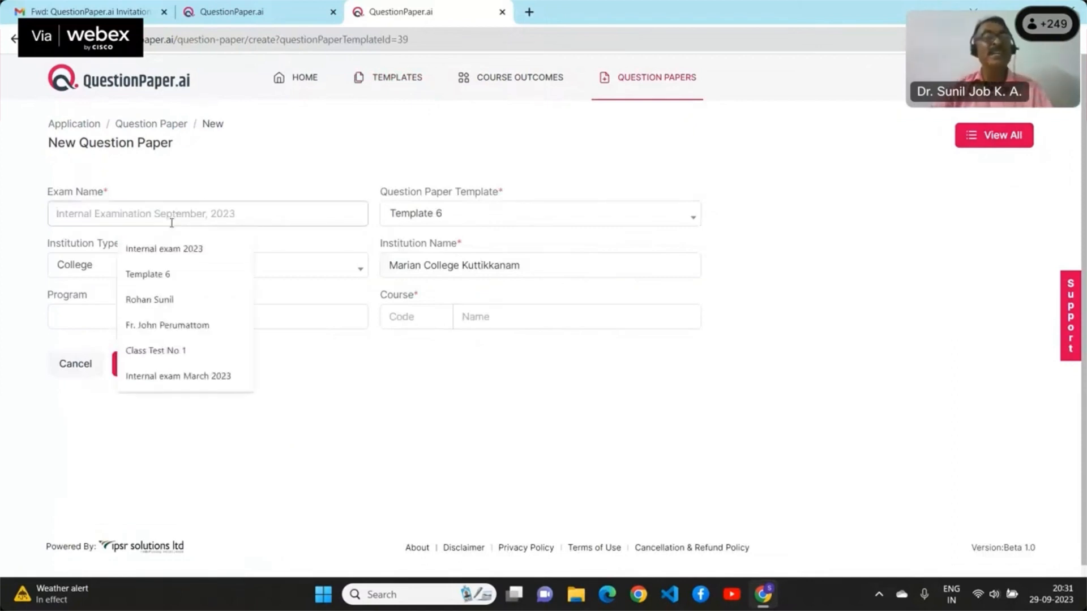
left_click(177, 249)
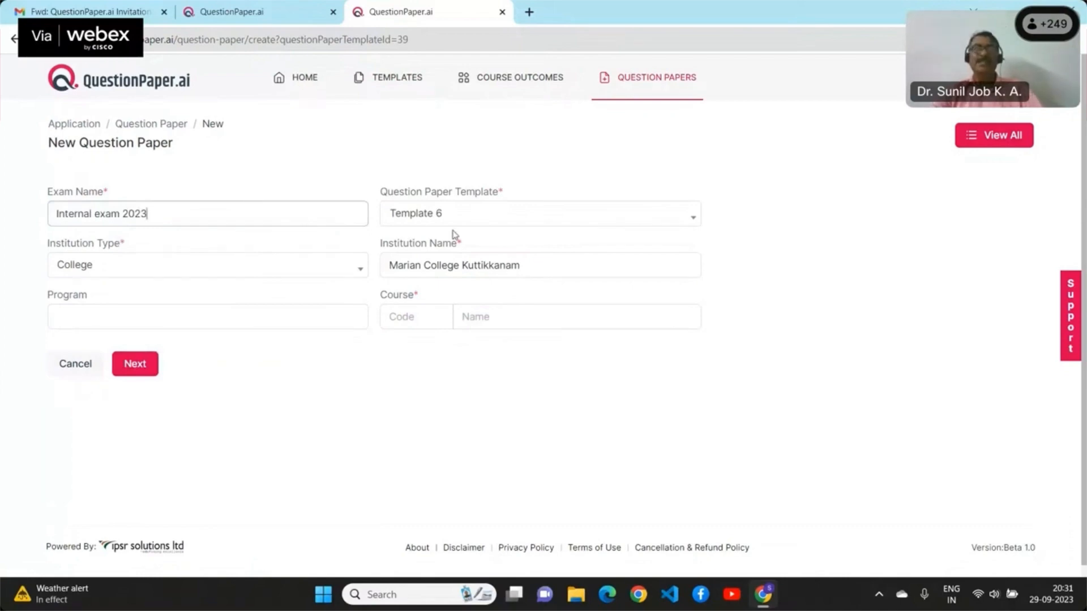
Set the question paper's program to B.Ed
left_click(71, 321)
type("B")
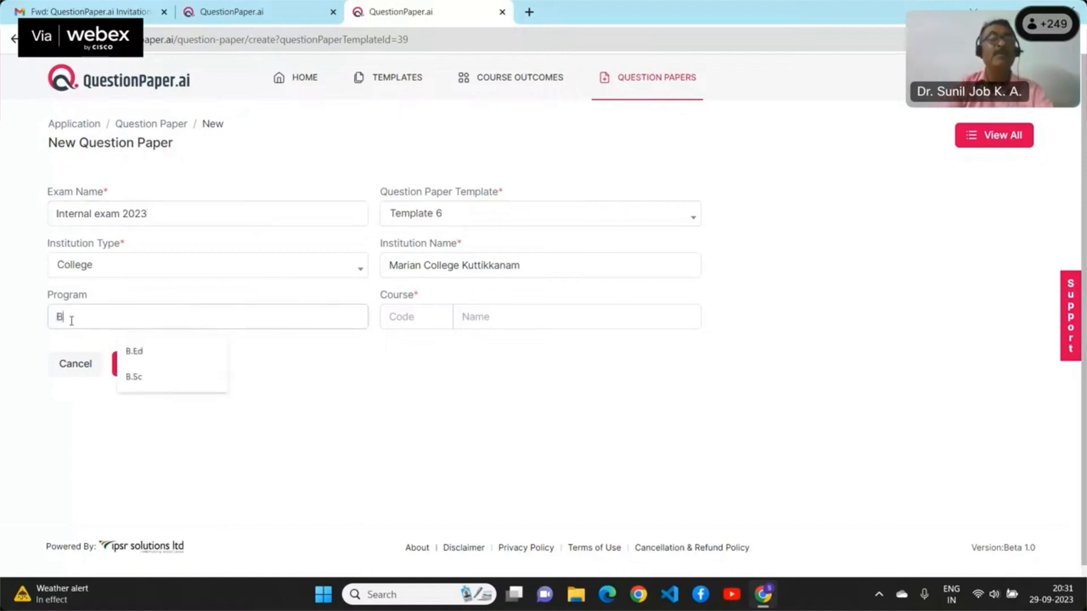
type(".ED")
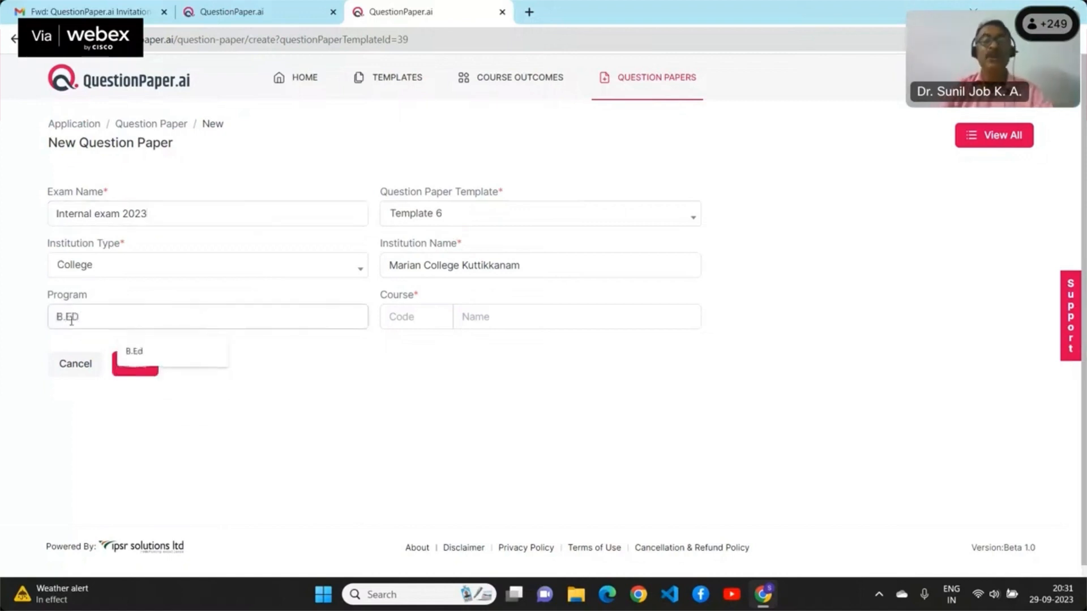
type("d")
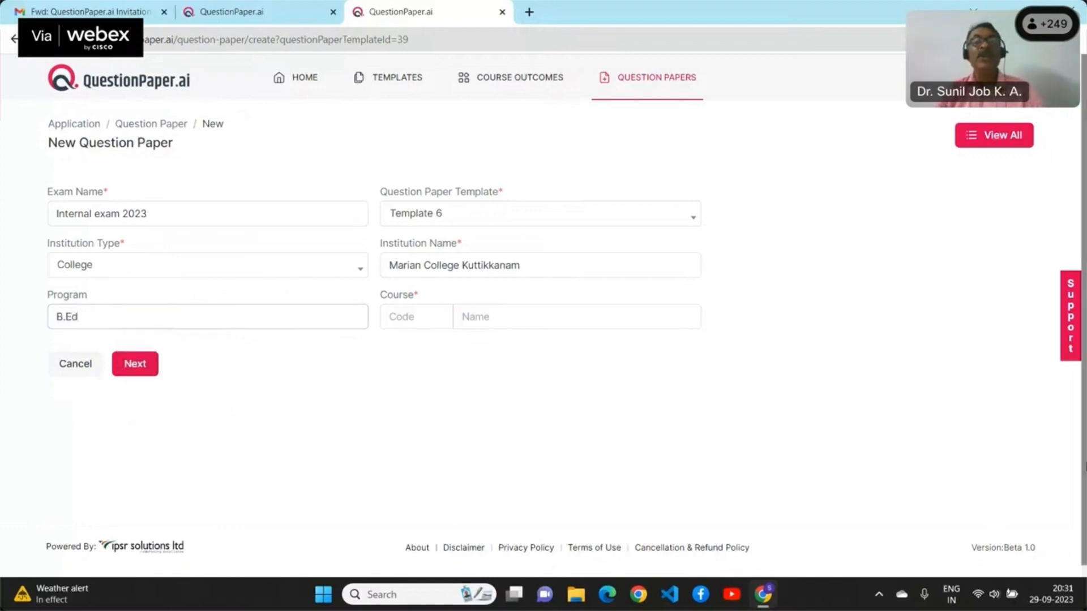
Set the course code to EDU01 and its name to Contemporary India and Education, and continue to question paper generation
left_click(423, 314)
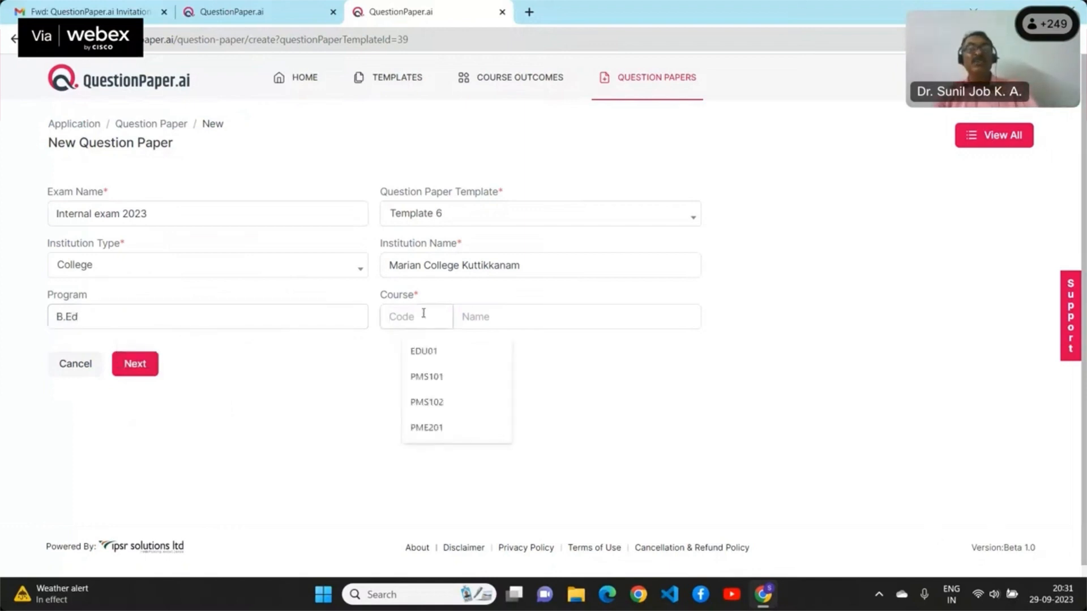
left_click(437, 352)
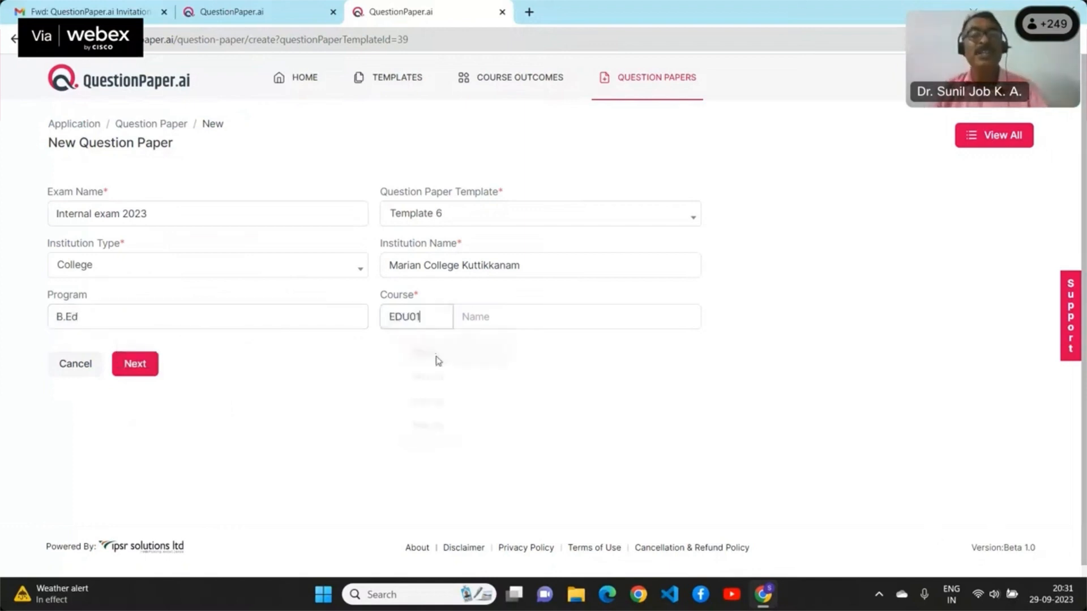
left_click(512, 313)
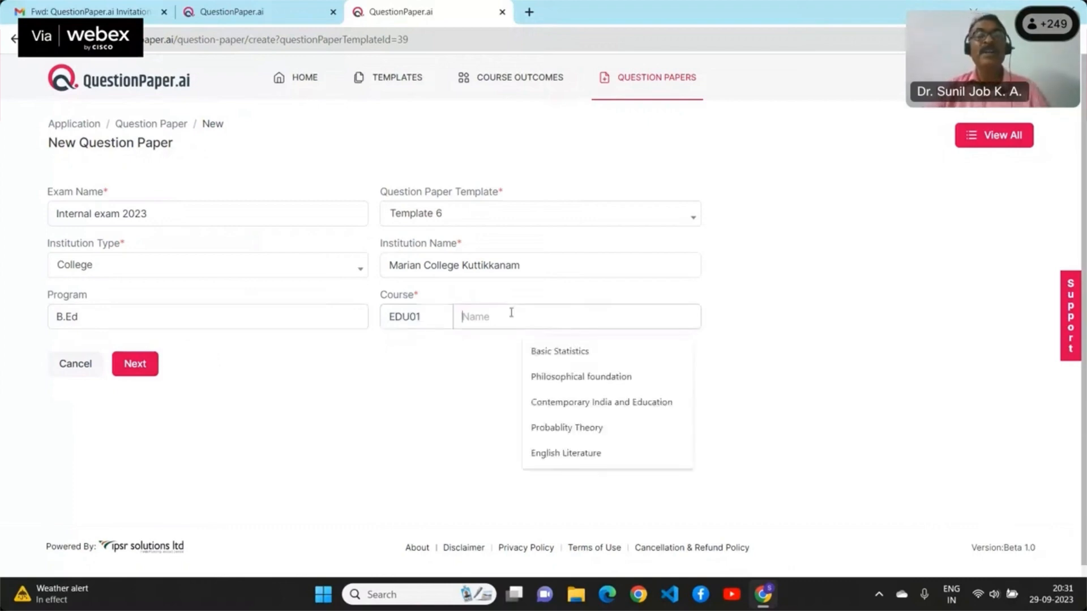
left_click(577, 408)
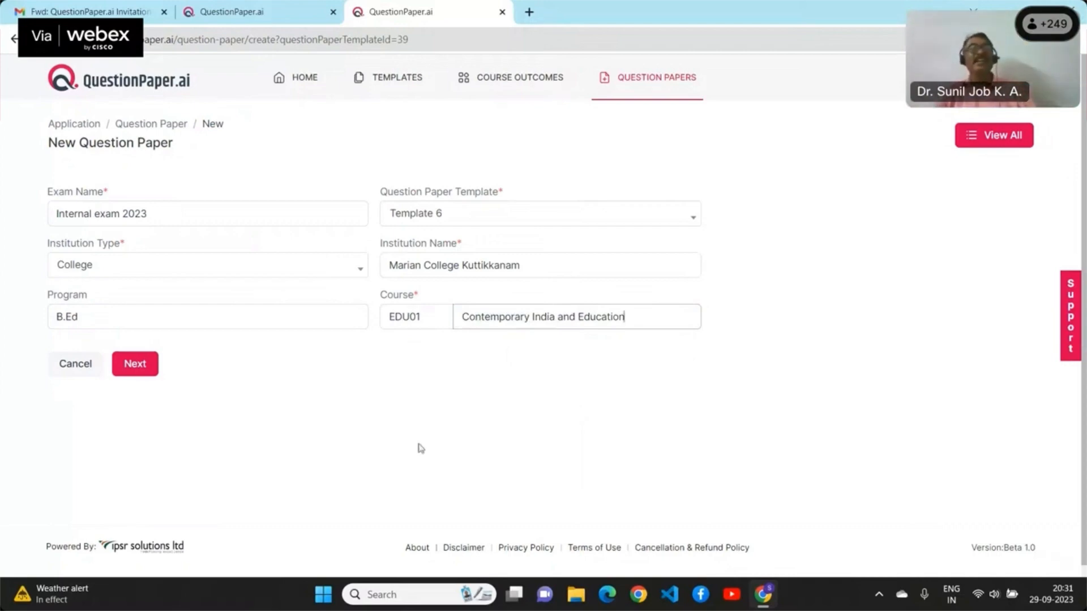
left_click(138, 368)
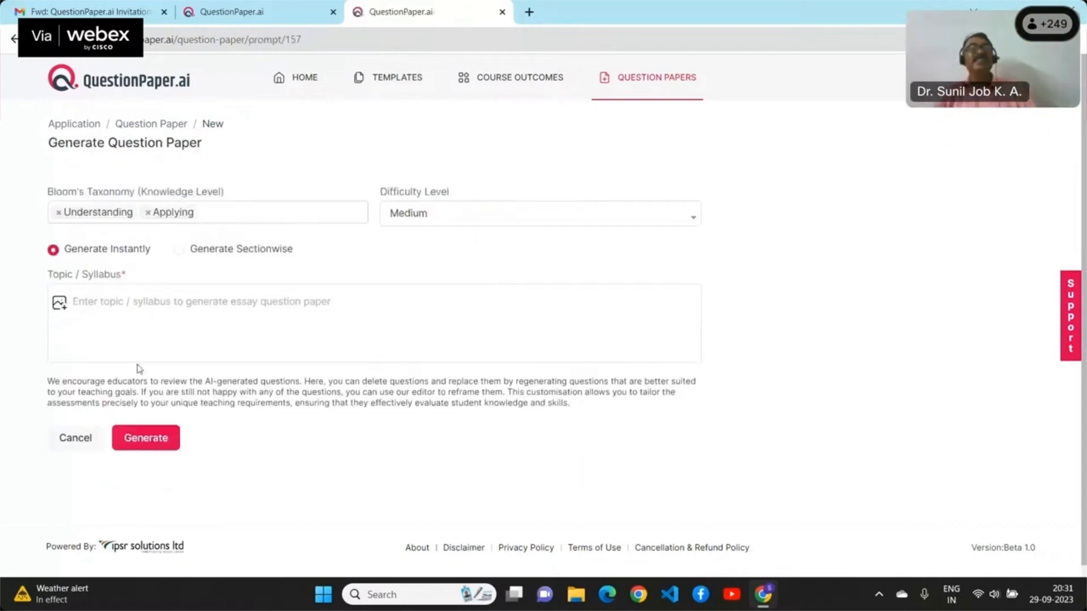
Open the B.Ed syllabus PDF from the QP.ai folder on the desktop
left_click(107, 312)
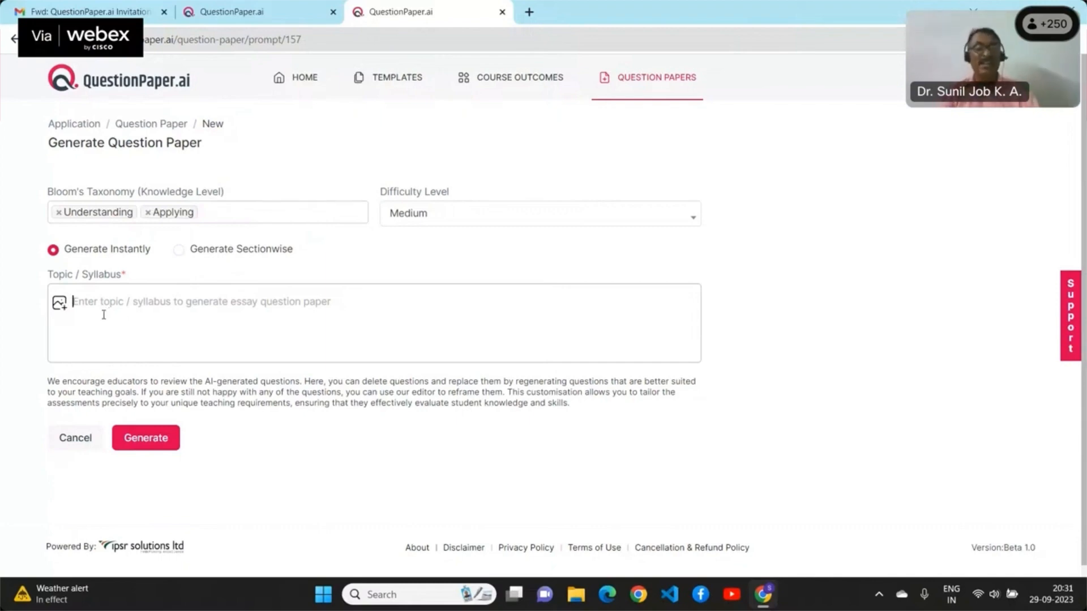
key("alt+Tab")
scroll(99, 319, "up", 1)
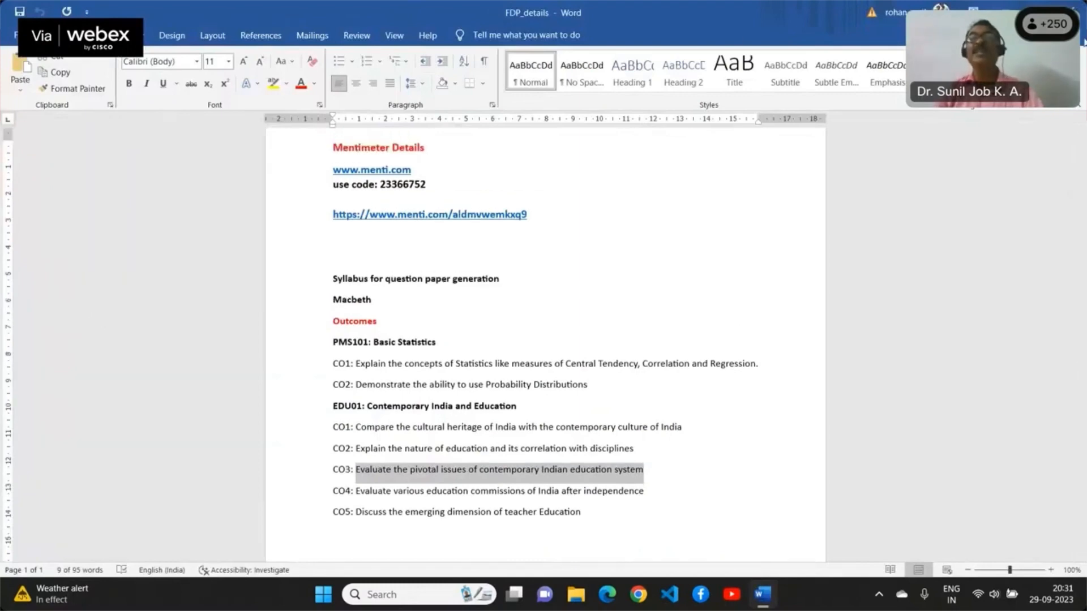
left_click(1077, 11)
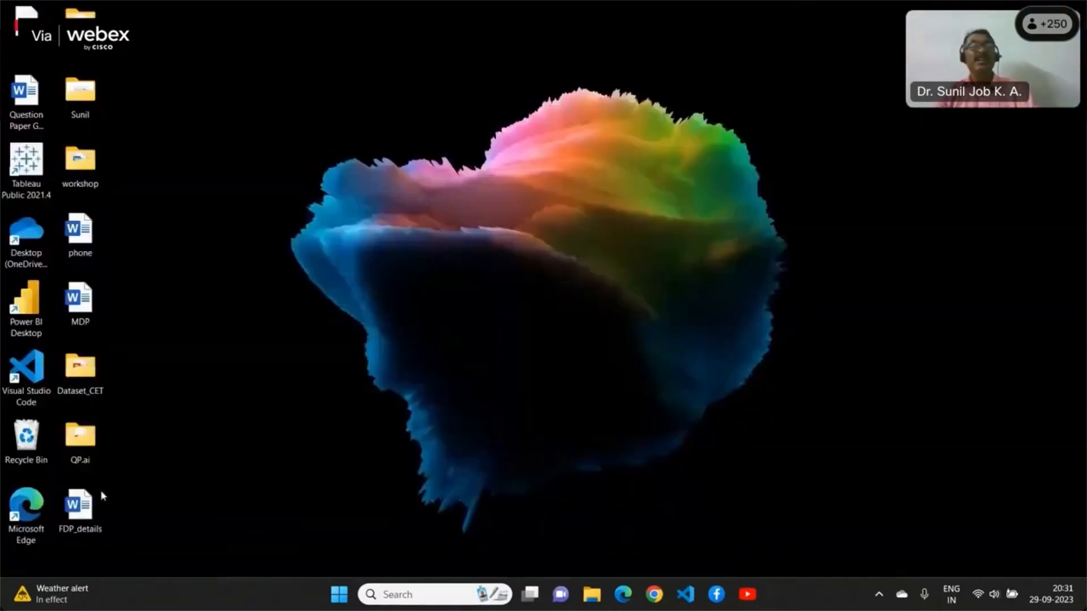
double_click(82, 447)
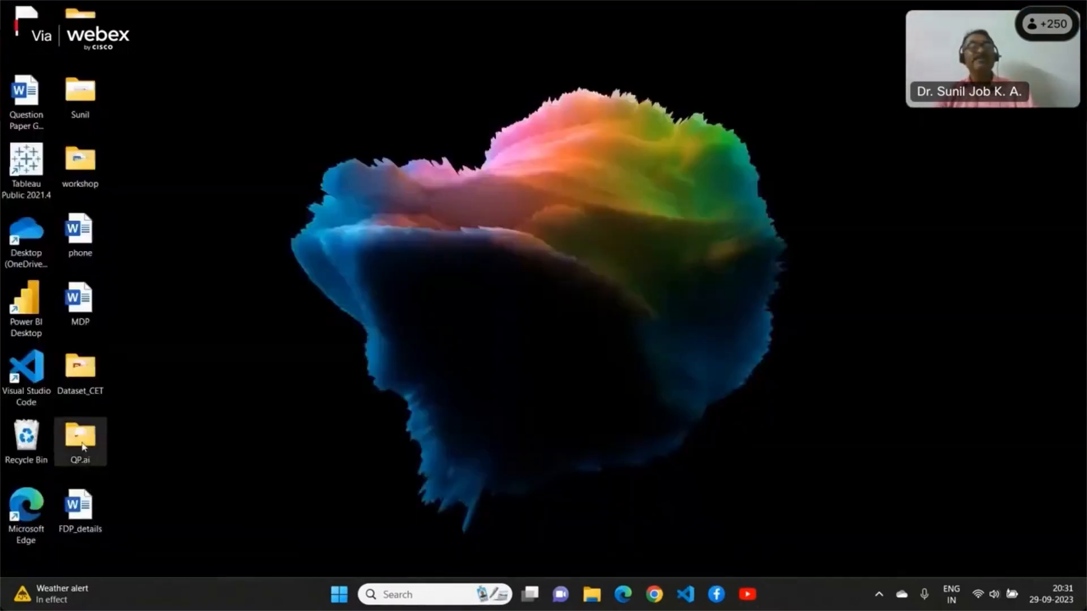
double_click(364, 162)
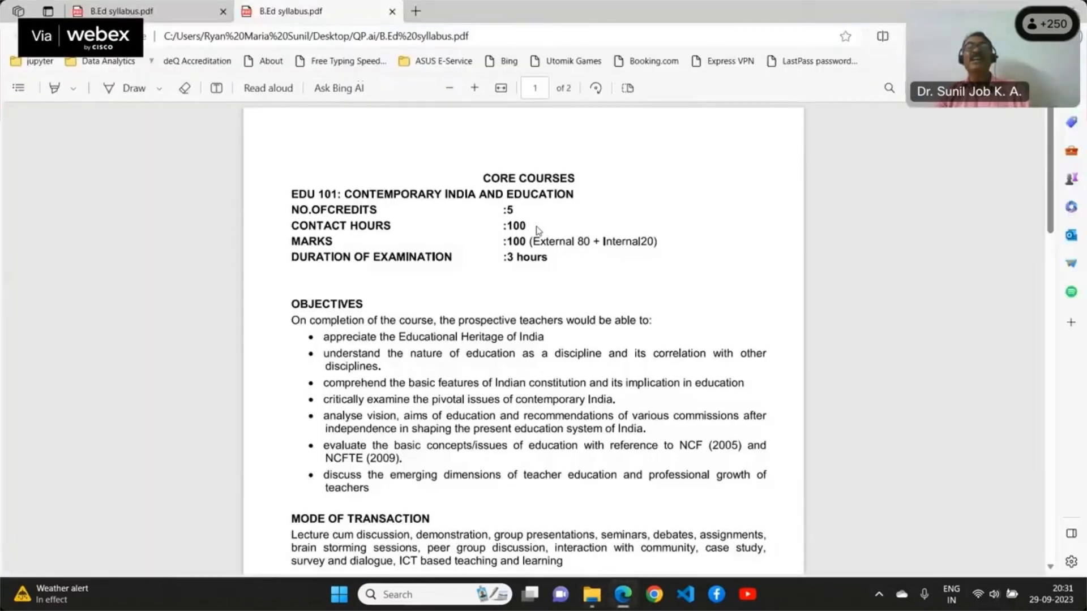
Look through the course objectives and modules in the syllabus PDF, close it and return to the question paper generation page
scroll(752, 338, "down", 10)
scroll(752, 338, "down", 10)
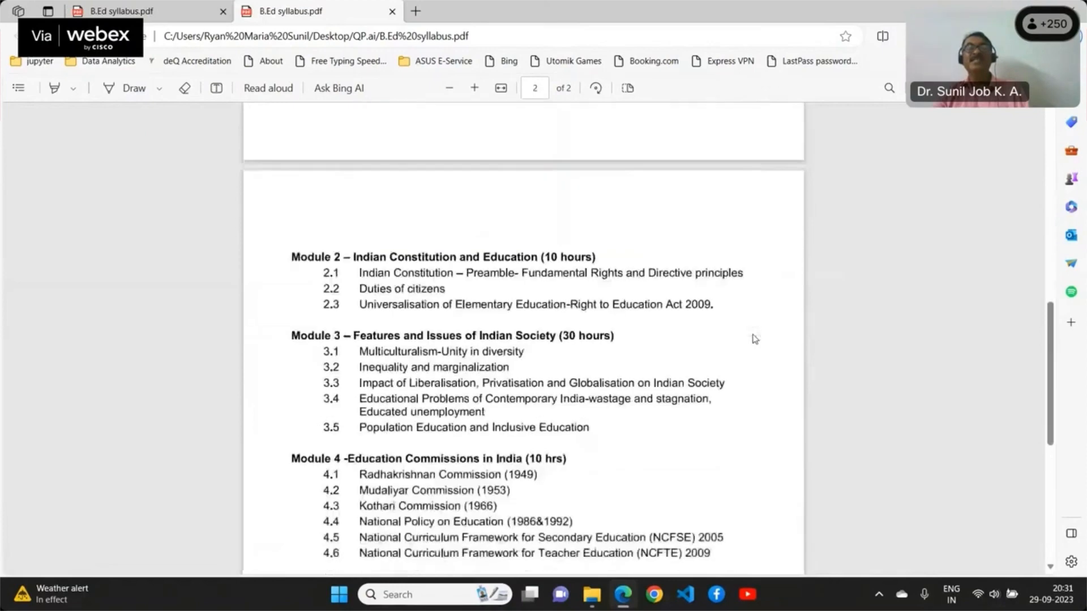
scroll(755, 339, "up", 6)
scroll(755, 339, "up", 10)
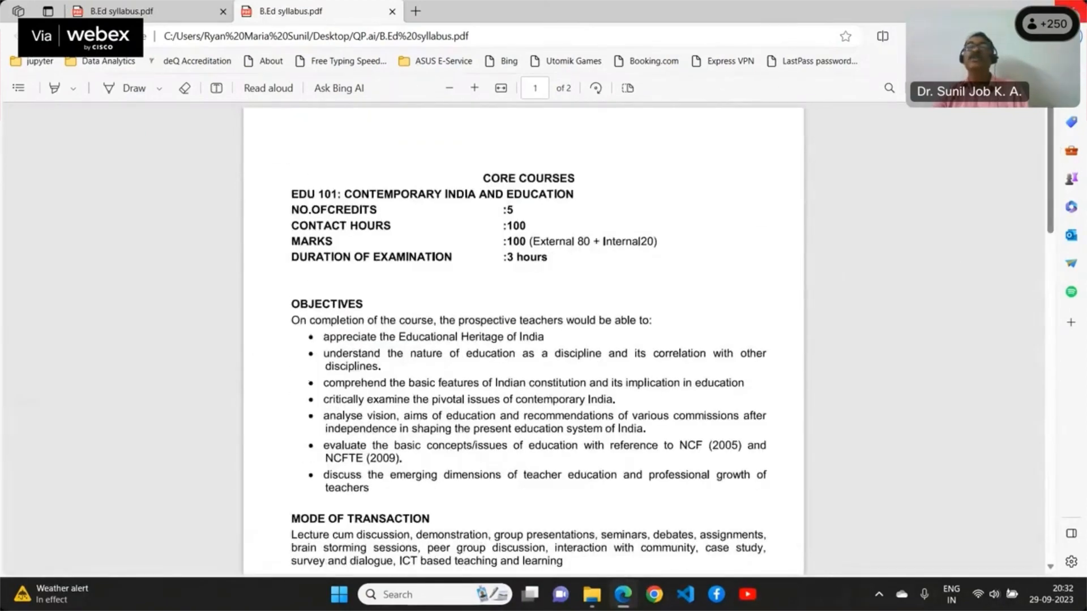
left_click(1072, 8)
left_click(923, 7)
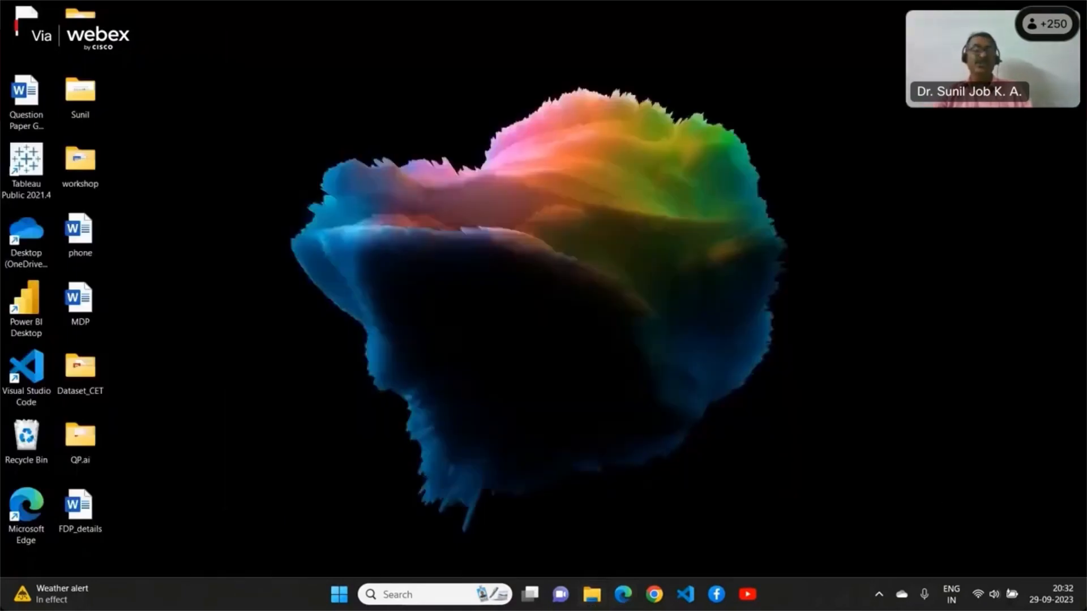
key("super+shift+Right")
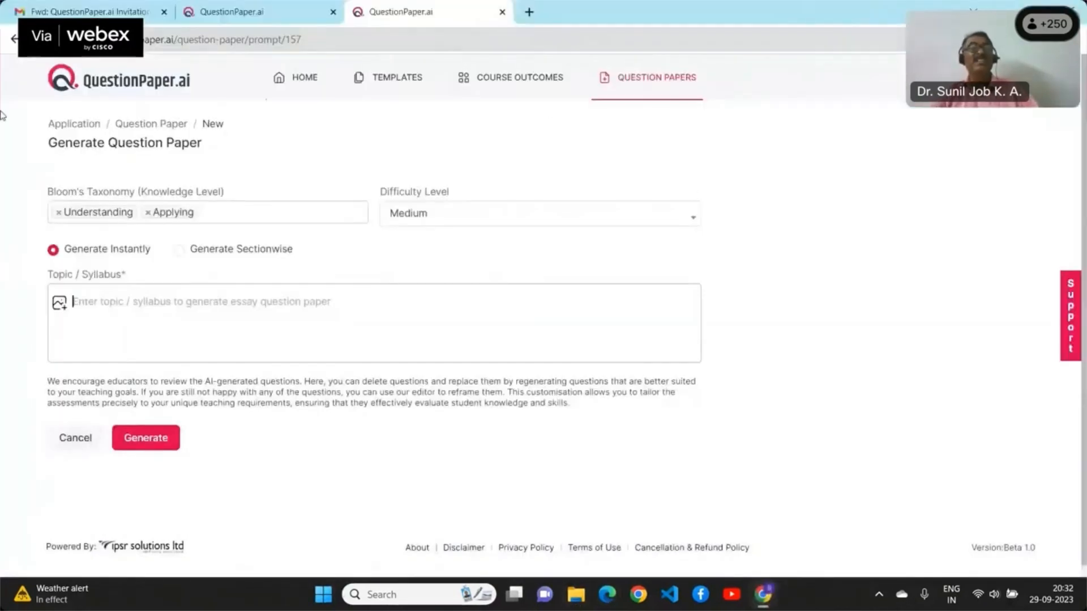
Load the B.Ed syllabus file as the topic and syllabus text, and generate the question paper instantly
left_click(60, 304)
left_click(162, 114)
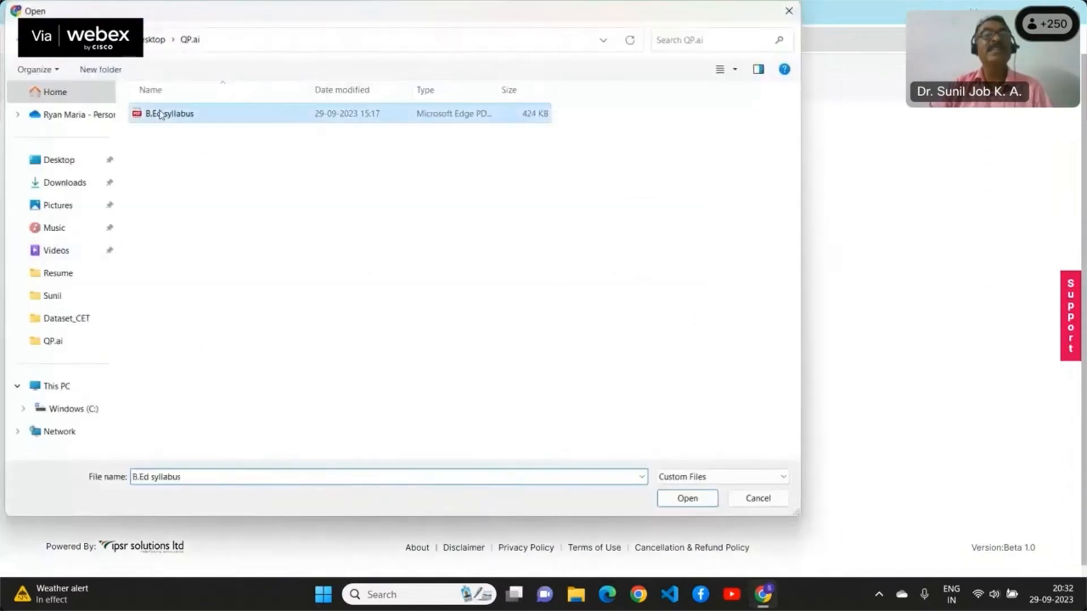
left_click(686, 498)
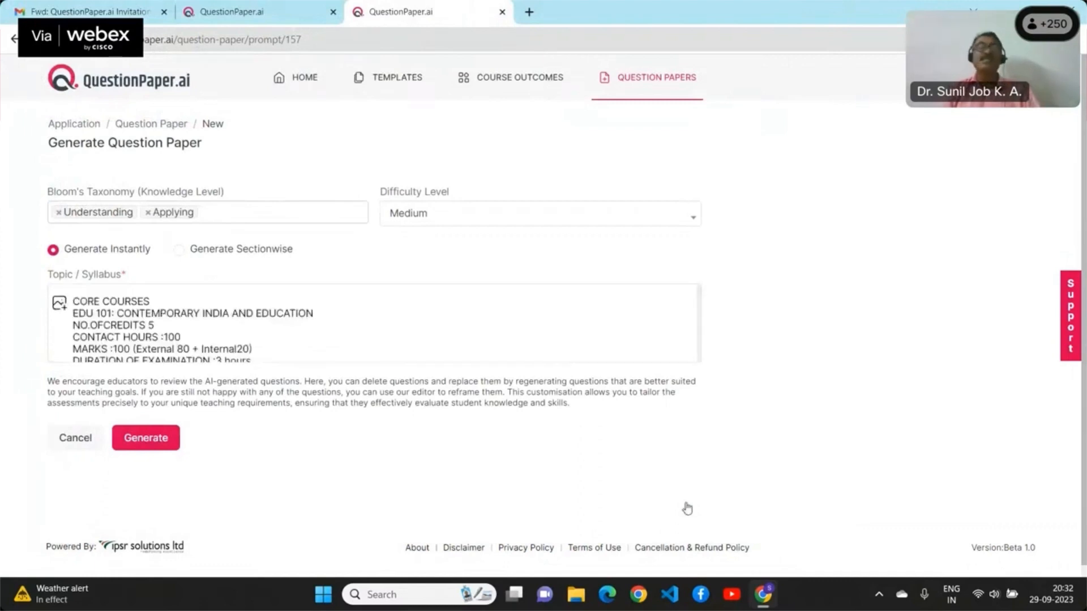
left_click(148, 439)
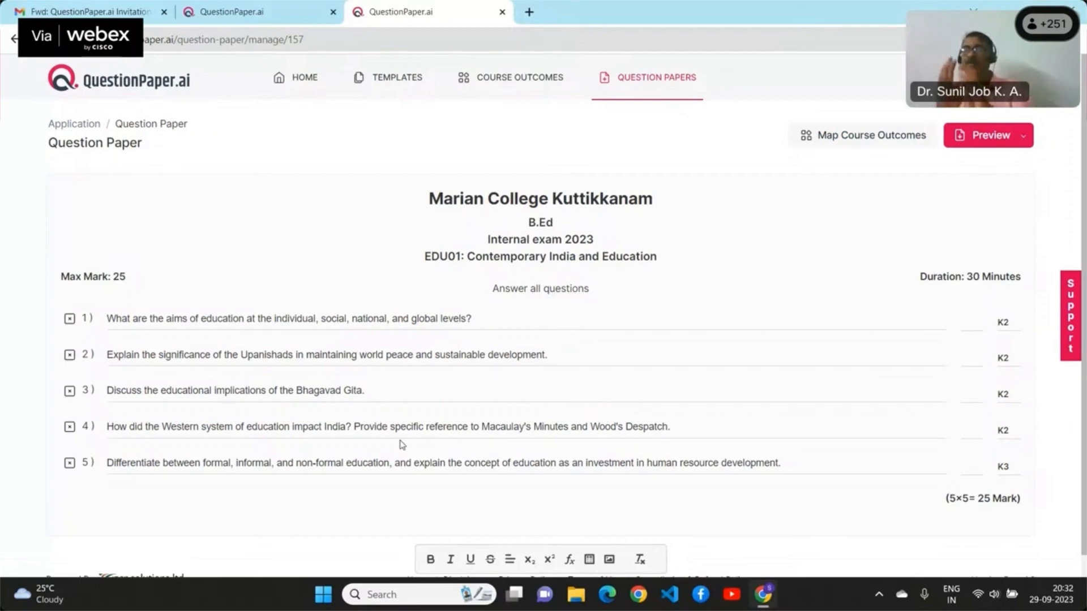
In the course outcome mapping, set CO 1 to 2 for question 1 and CO 2 to 2 for question 2
left_click(886, 139)
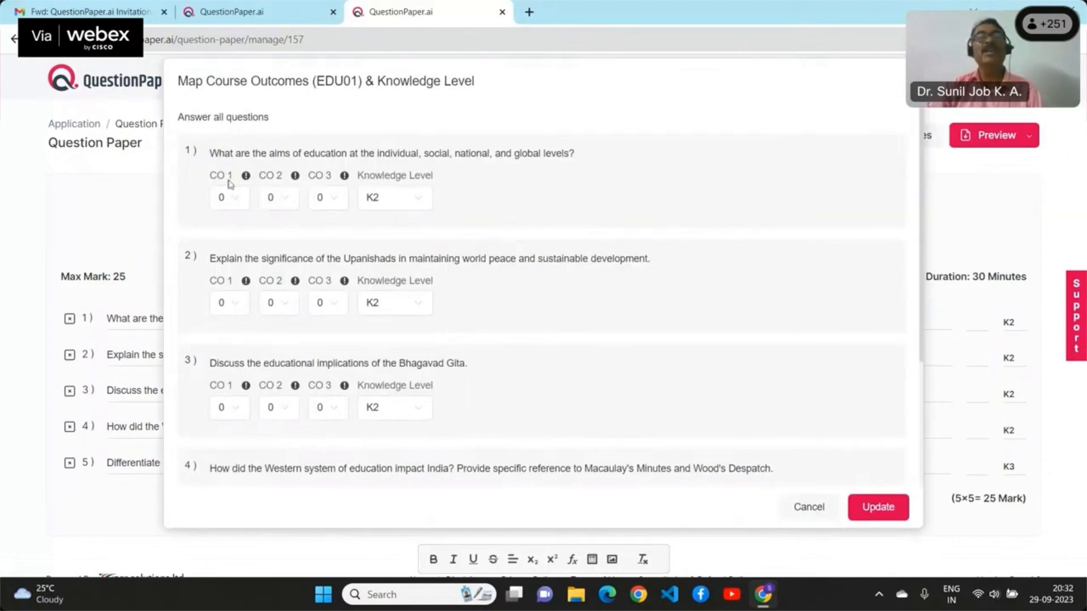
mouse_move(245, 179)
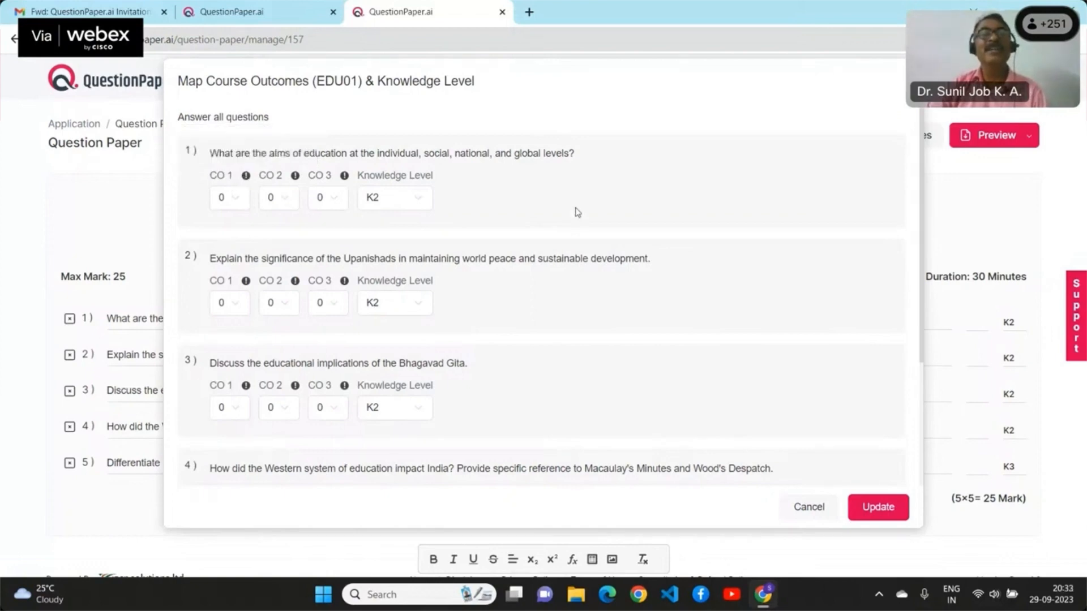
mouse_move(296, 180)
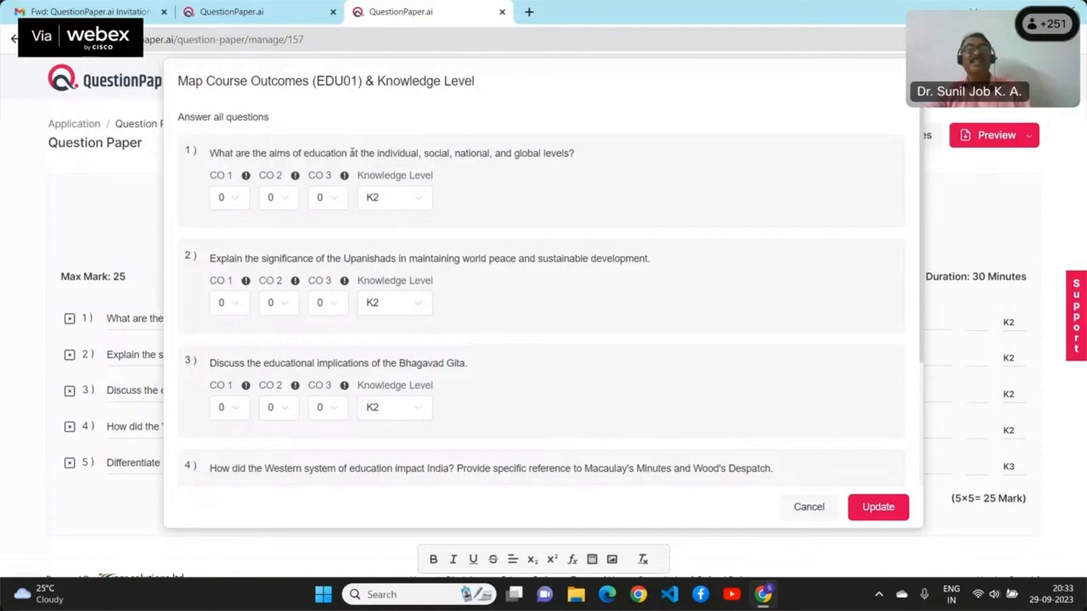
left_click(240, 199)
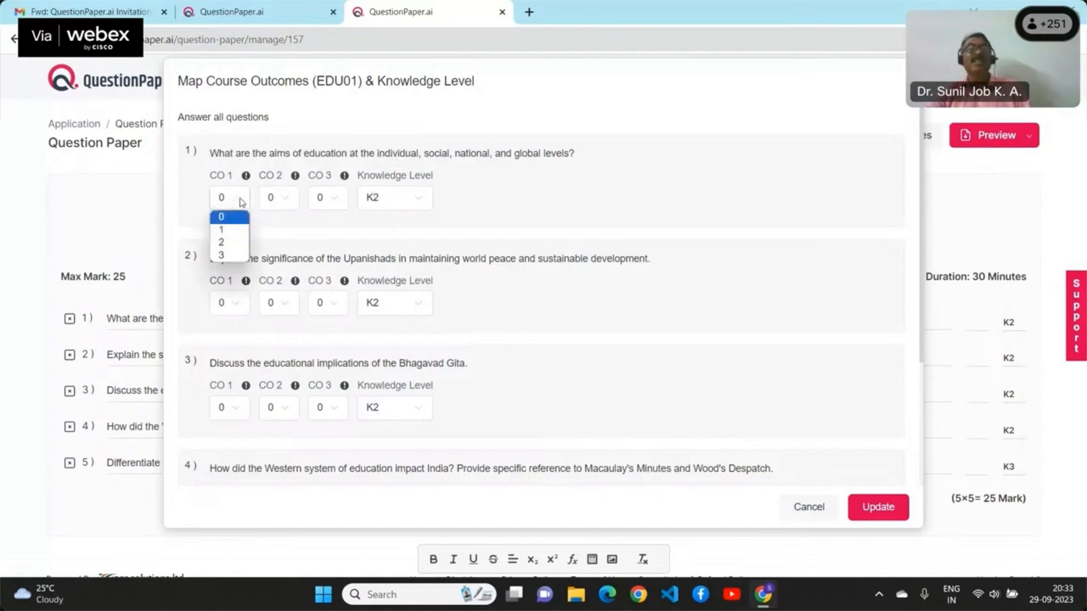
left_click(236, 242)
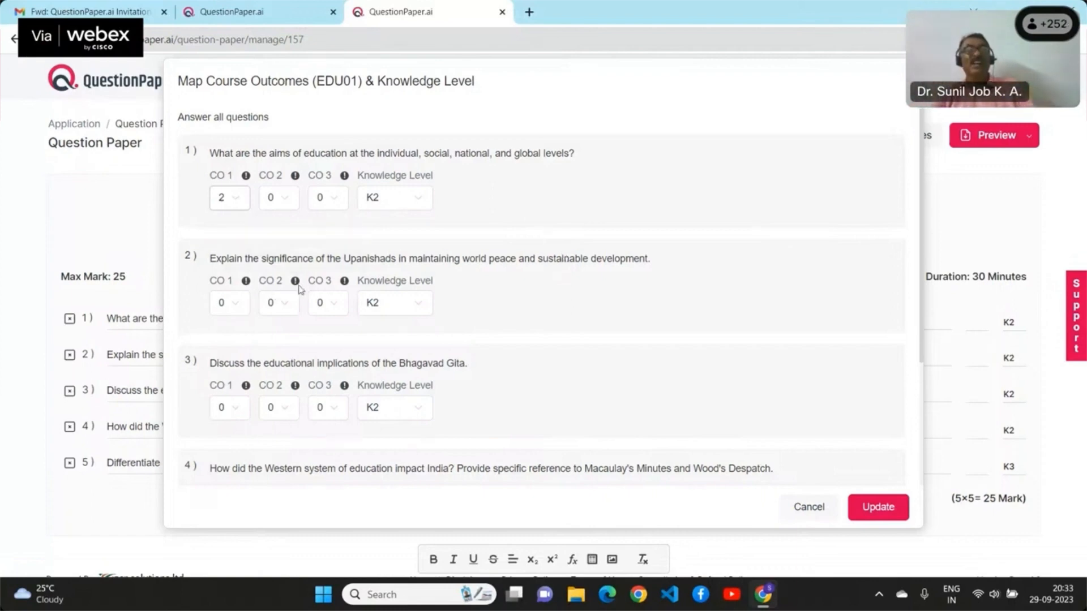
left_click(282, 305)
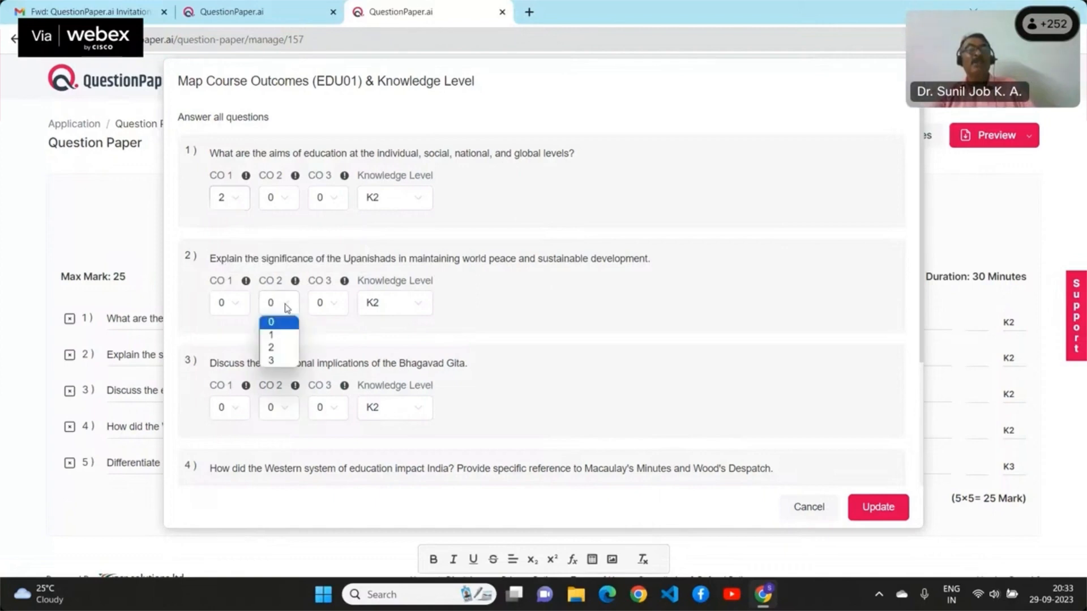
left_click(275, 351)
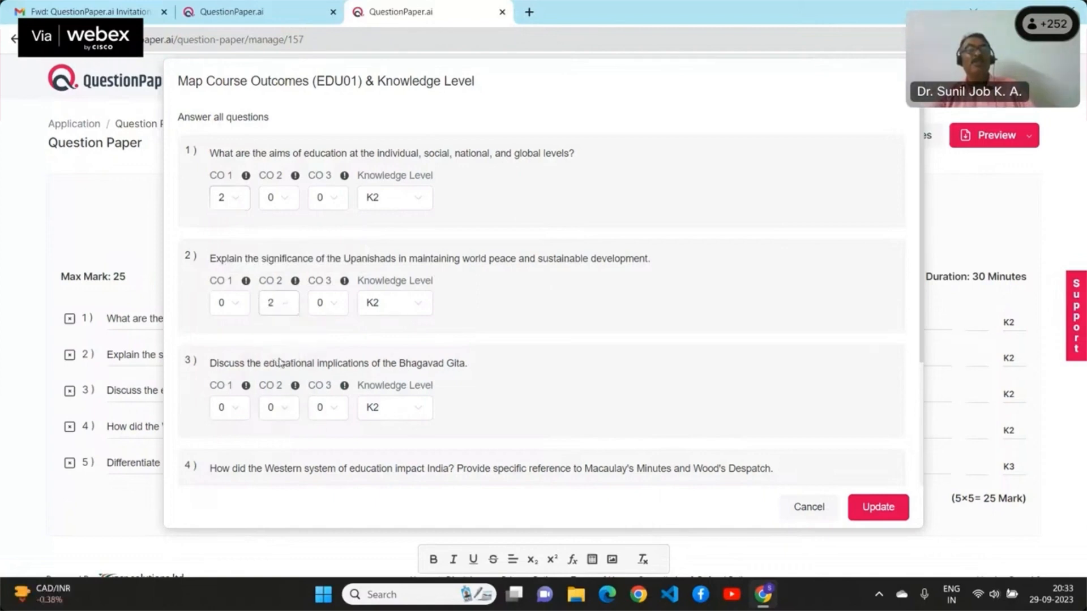
Set CO 2 to 3 for question 3 and CO 3 to 1 for question 4, and save the course outcome mapping
left_click(280, 407)
left_click(278, 465)
scroll(514, 366, "down", 2)
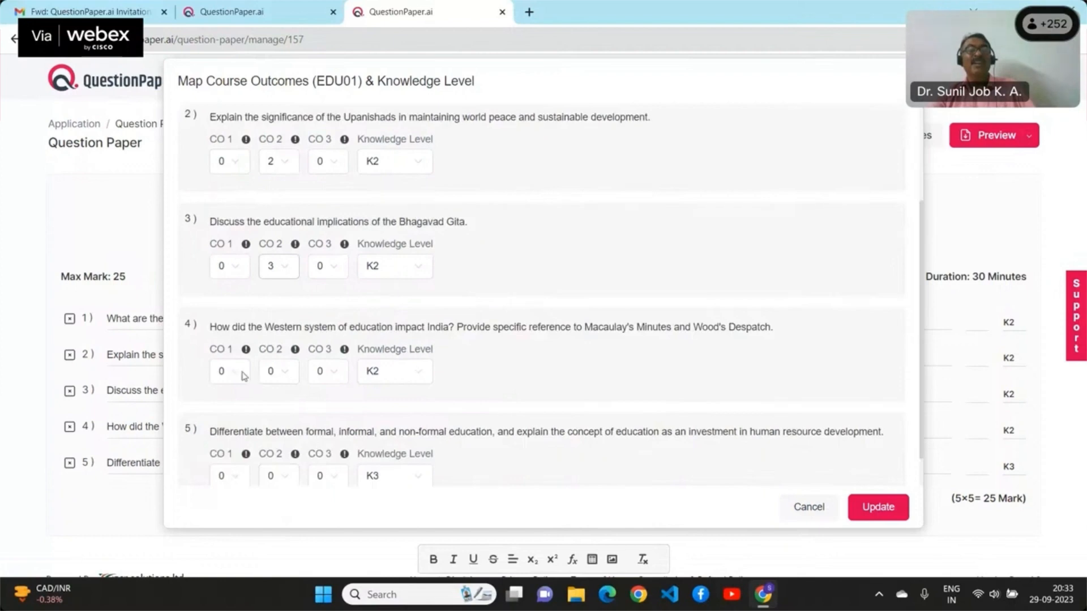
left_click(333, 373)
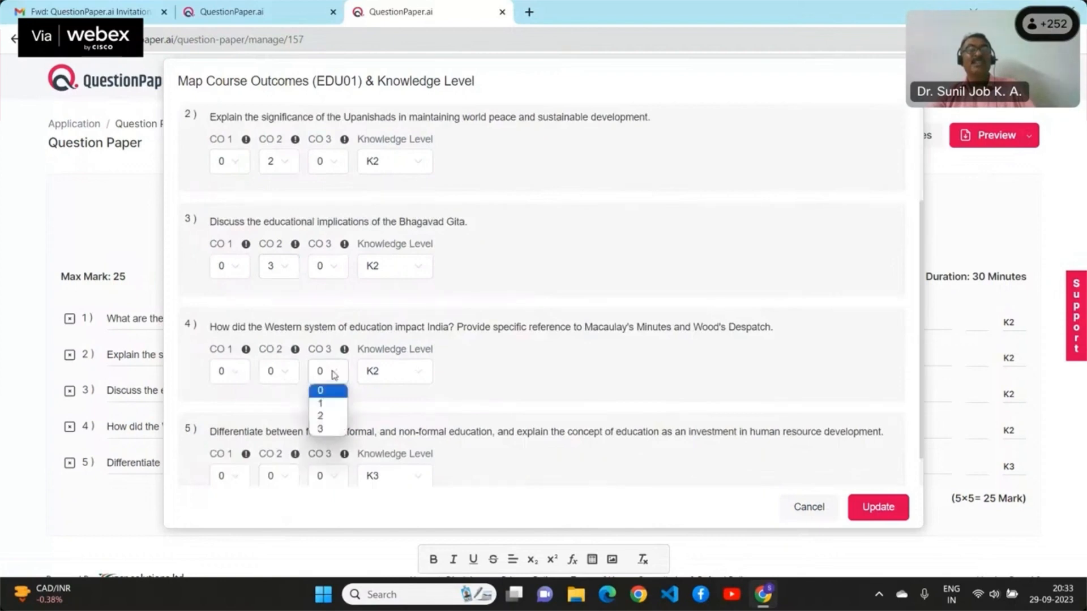
left_click(330, 404)
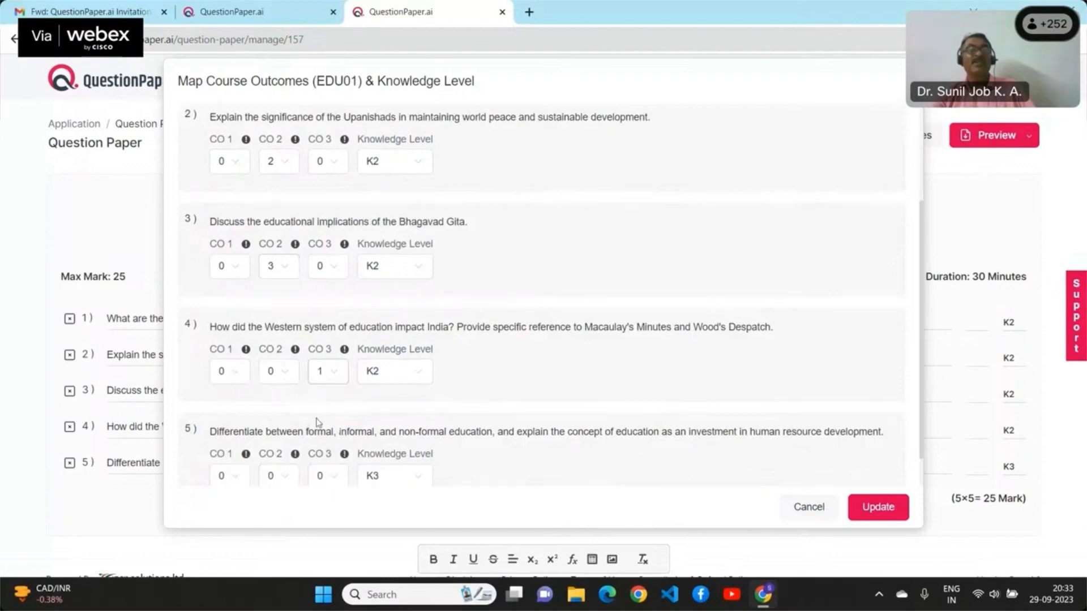
left_click(240, 478)
left_click(225, 539)
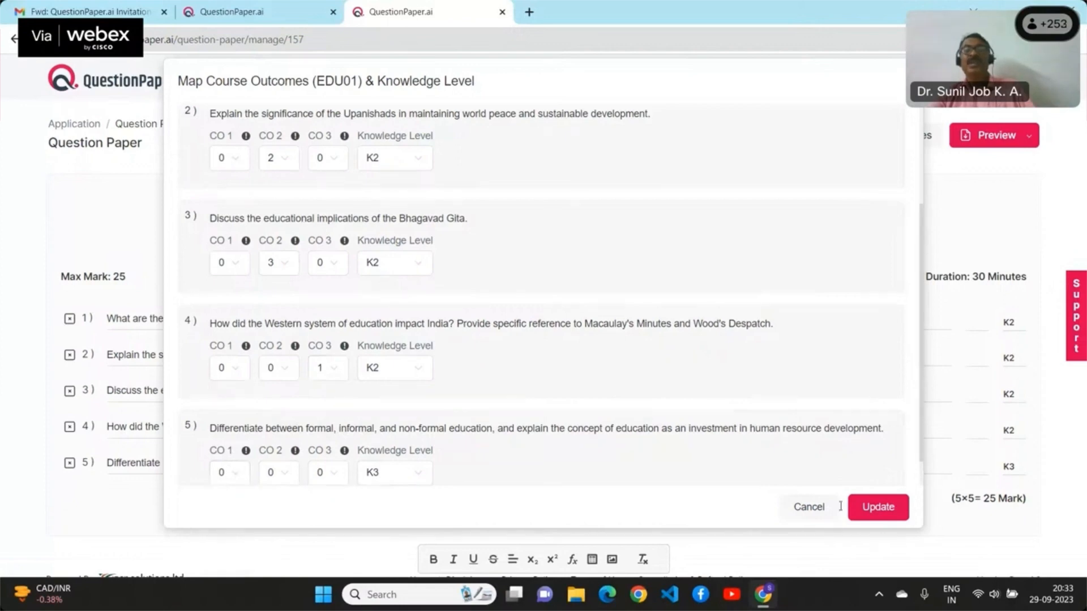
left_click(878, 508)
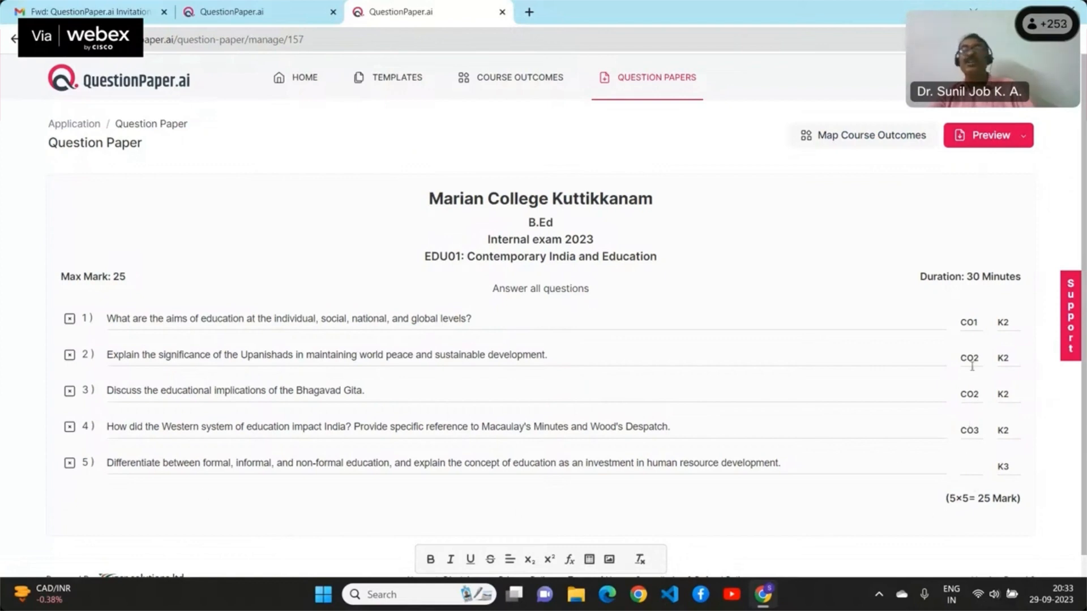
Reopen the course outcome mapping, set CO 1 to 3 for question 5 and save it
left_click(913, 148)
scroll(626, 469, "down", 1)
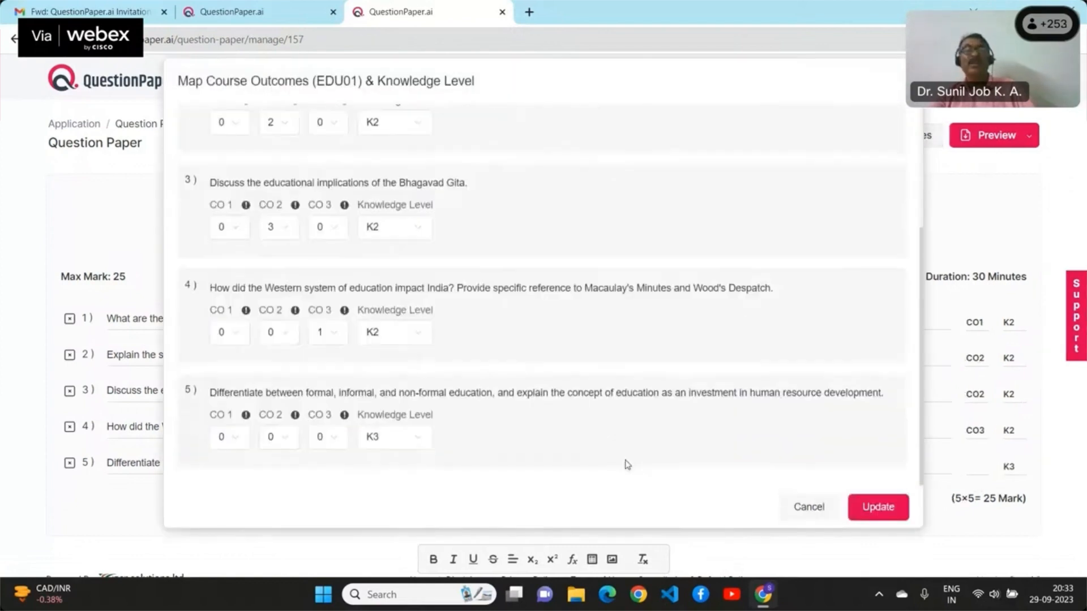
left_click(234, 437)
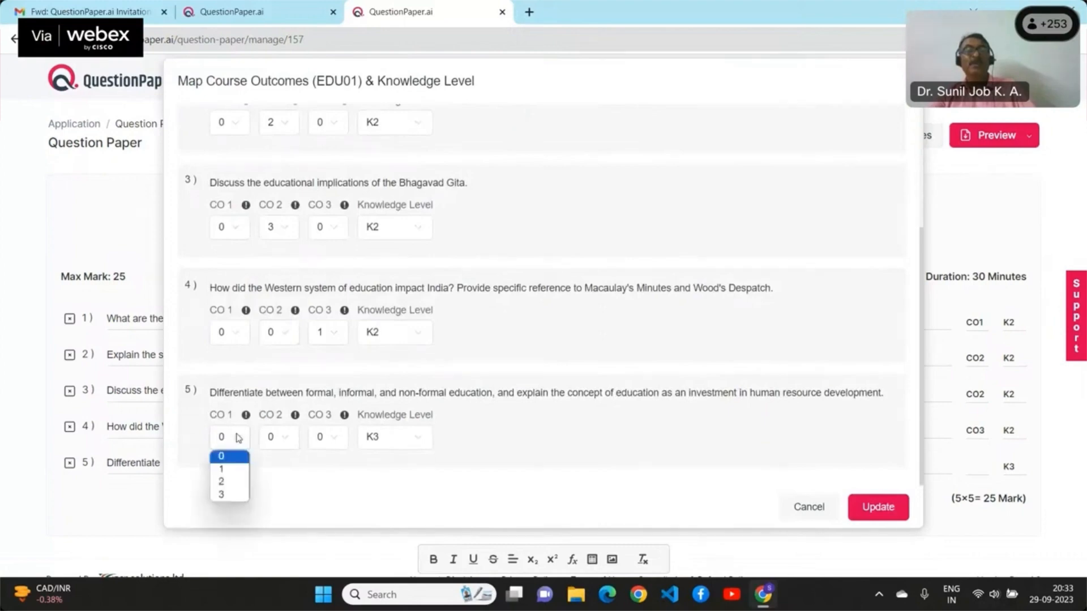
left_click(226, 492)
left_click(878, 506)
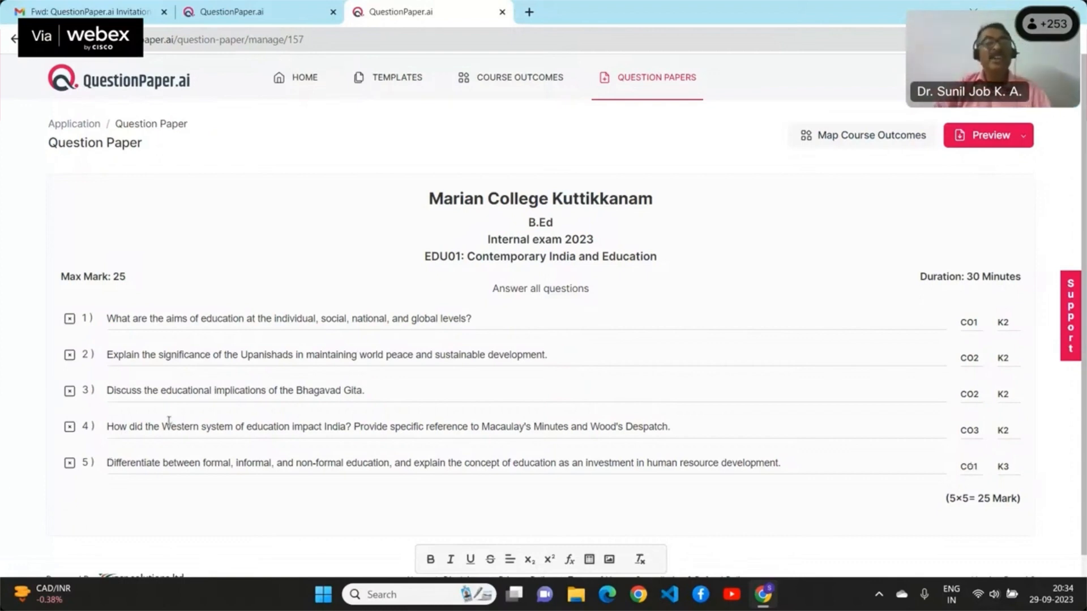
Delete question 2 about the Upanishads and start adding a replacement question
left_click(70, 355)
left_click(573, 367)
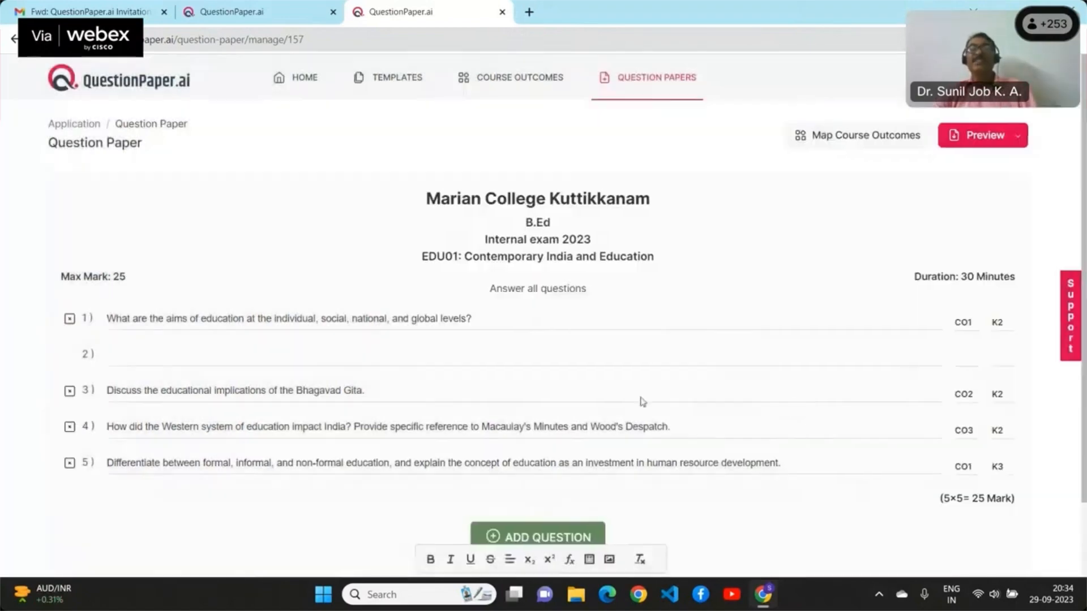
left_click(545, 537)
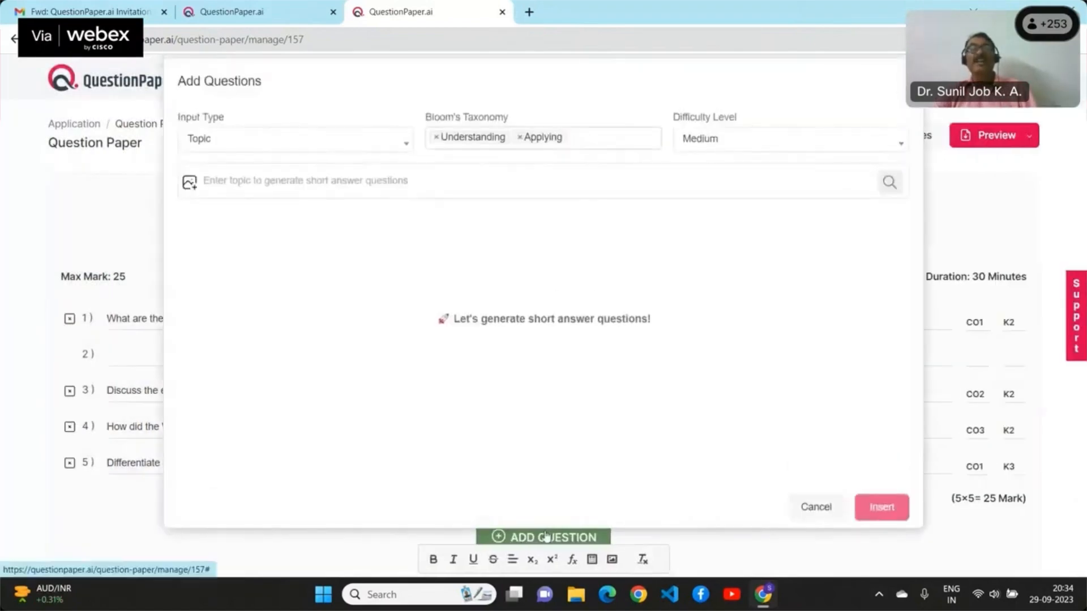
Load the B.Ed syllabus file as the topic and generate candidate short answer questions from it
left_click(191, 184)
left_click(169, 115)
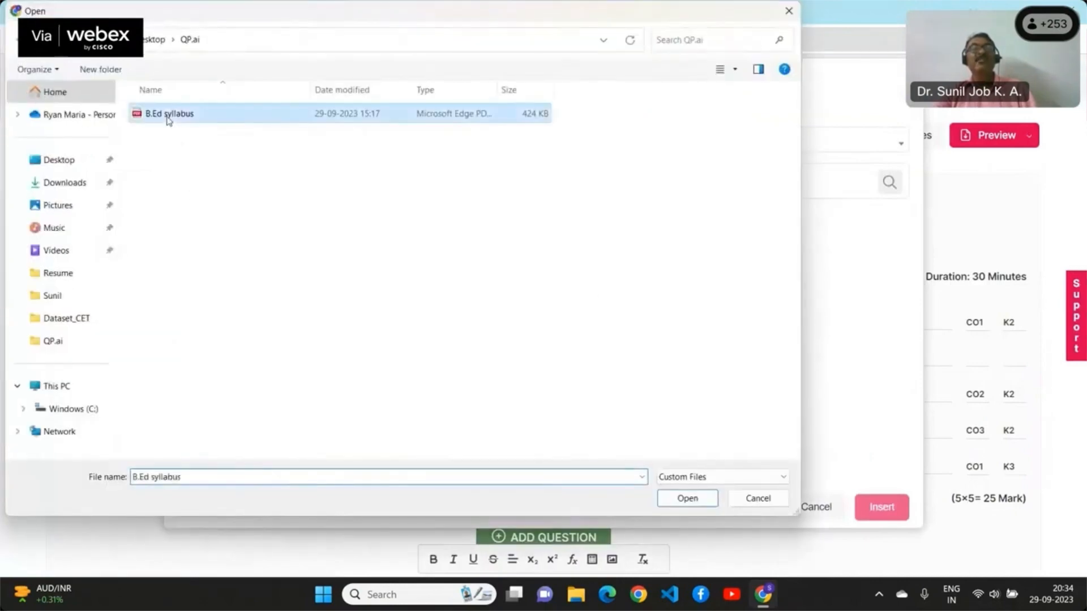
left_click(687, 498)
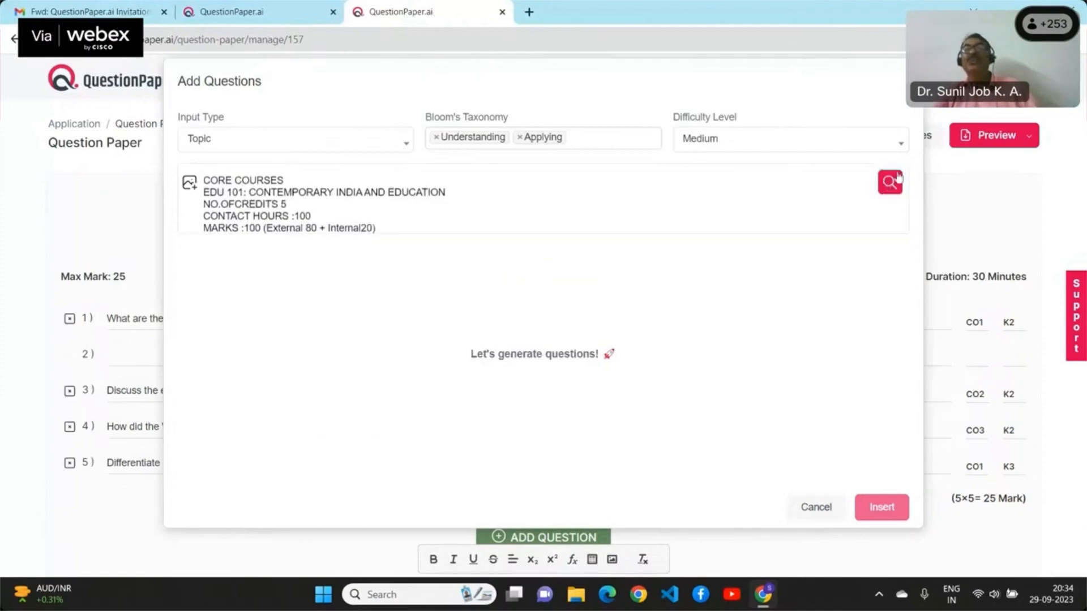
left_click(893, 190)
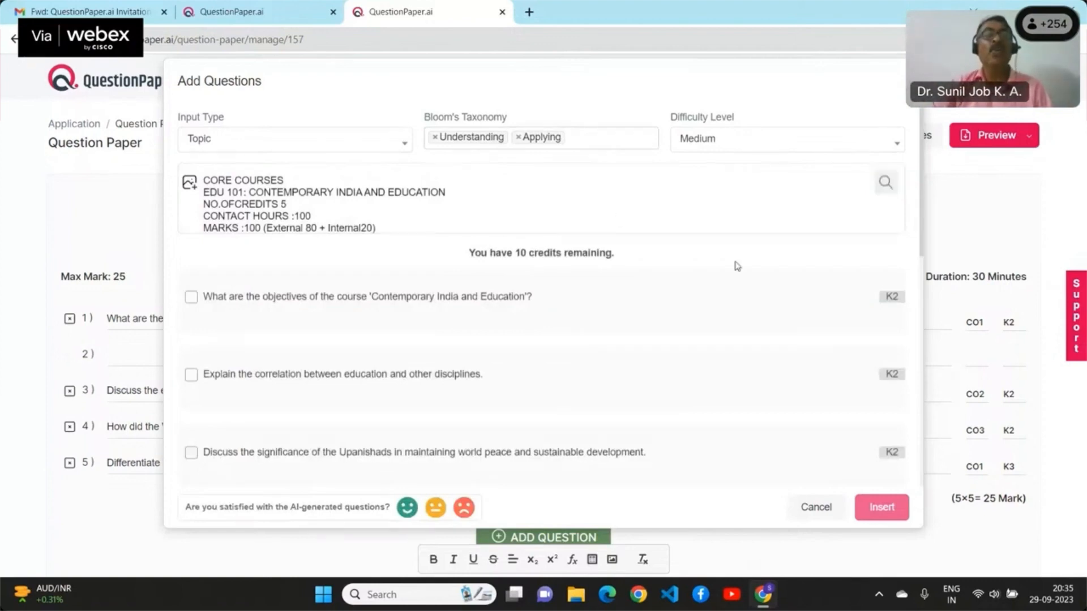
Insert the generated question on the role of the Radhakrishnan, Mudaliyar and Kothari Commissions as the replacement for question 2
scroll(685, 335, "down", 1)
scroll(685, 336, "down", 7)
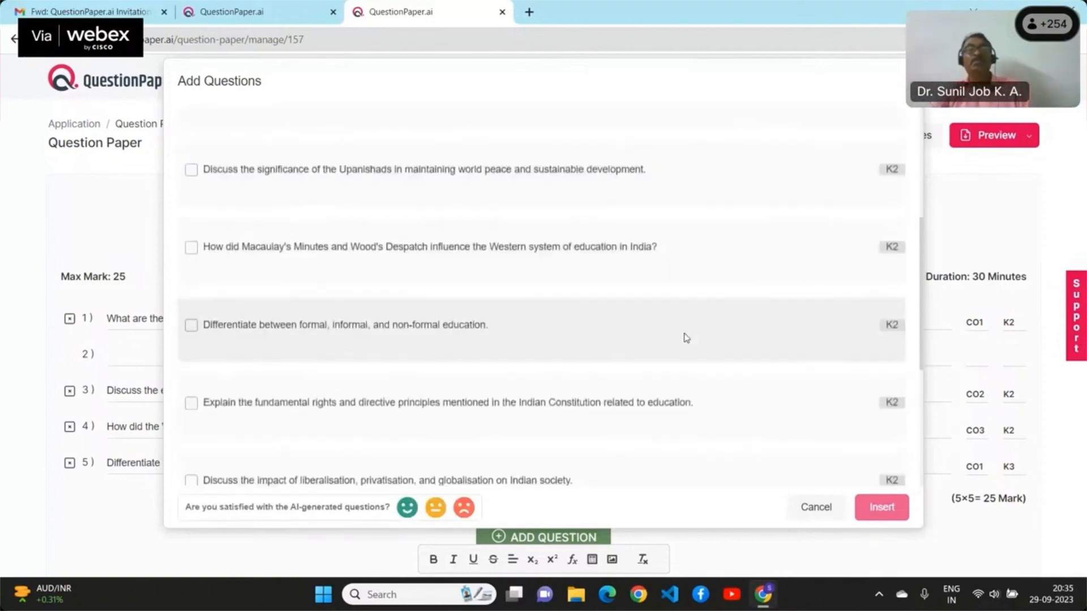
scroll(685, 339, "down", 2)
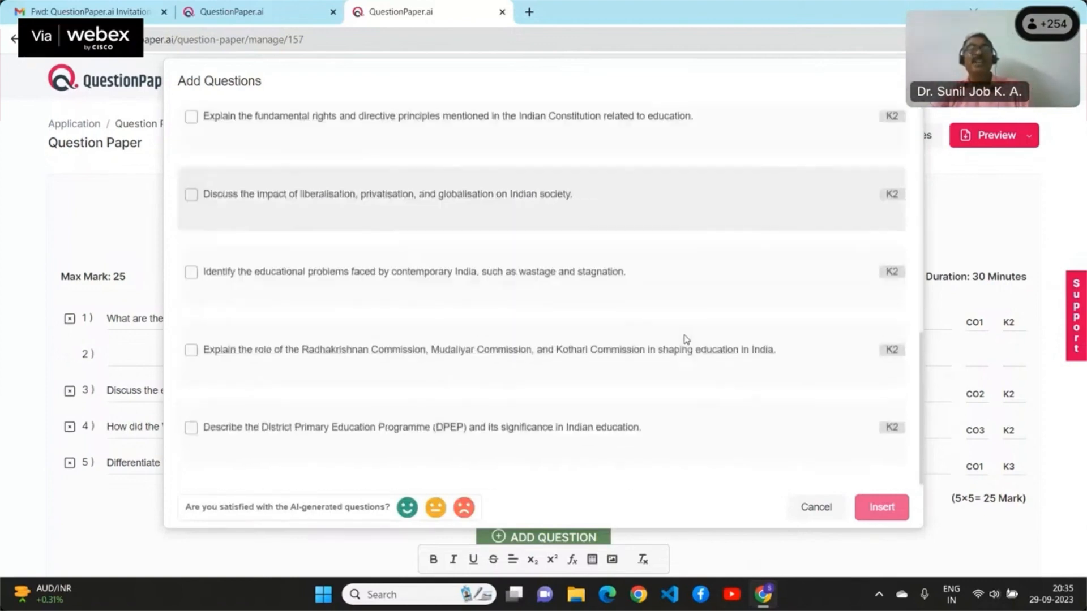
left_click(192, 350)
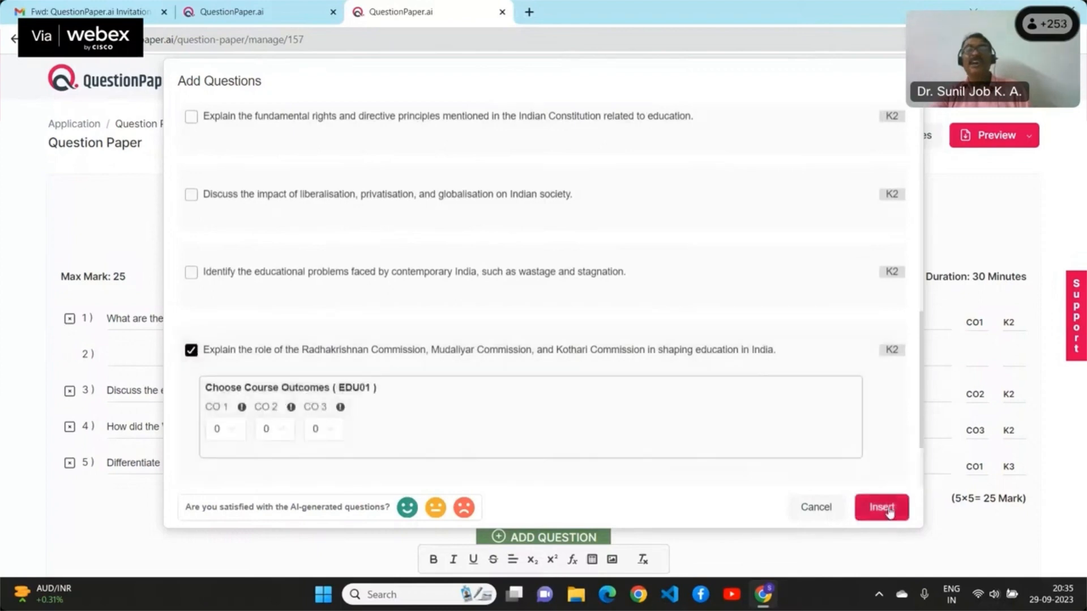
left_click(881, 507)
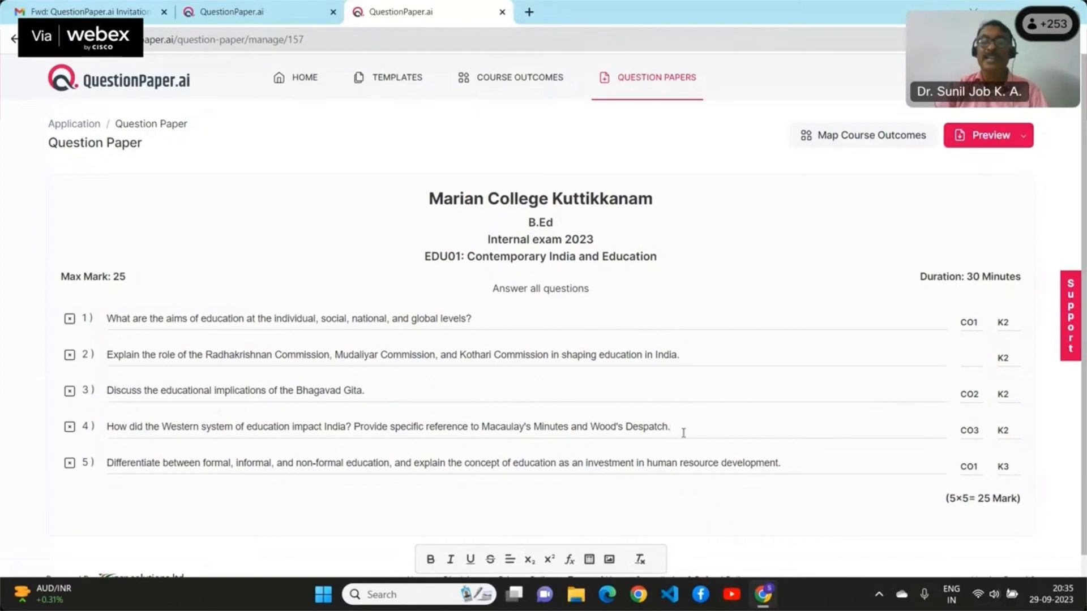
Shorten question 4 by removing "and Wood's Despatch." from its end
key("BackSpace")
key("BackSpace")
key("BackSpace")
key("BackSpace")
key("BackSpace")
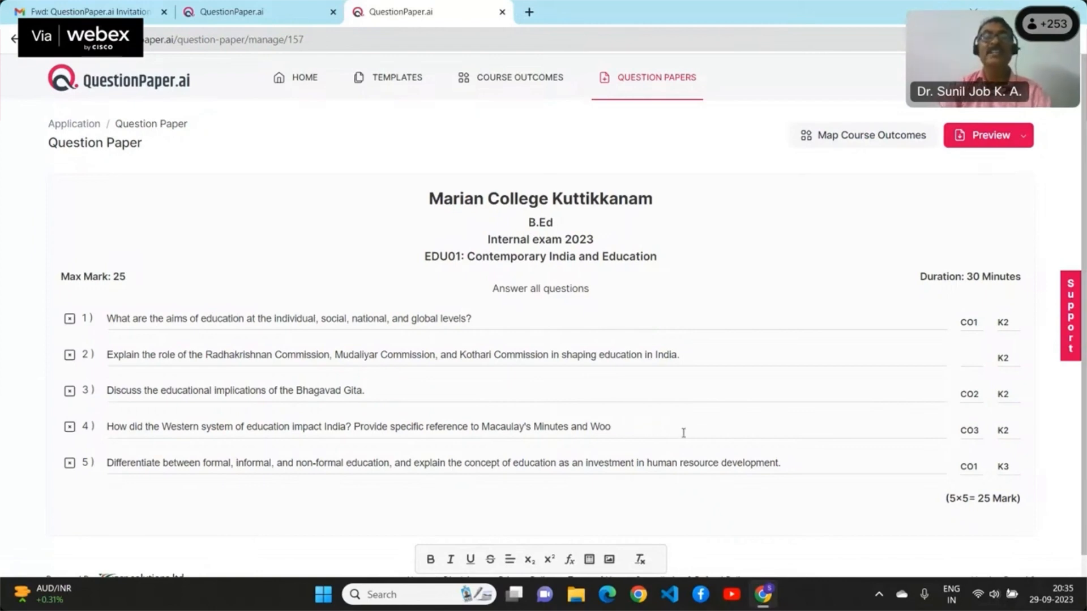
key("BackSpace")
key("BackSpace")
key("BackSpace")
key("BackSpace")
key("BackSpace")
key("BackSpace")
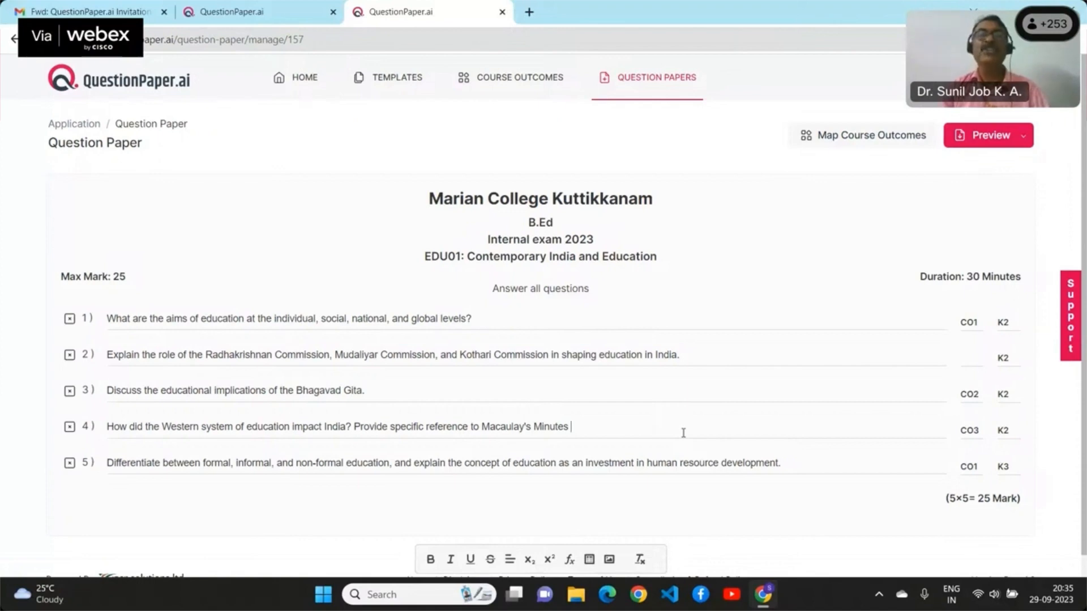
Try adding the sample text "fdsfsd" at the end of question 4, and remove it
type("fdsfsd")
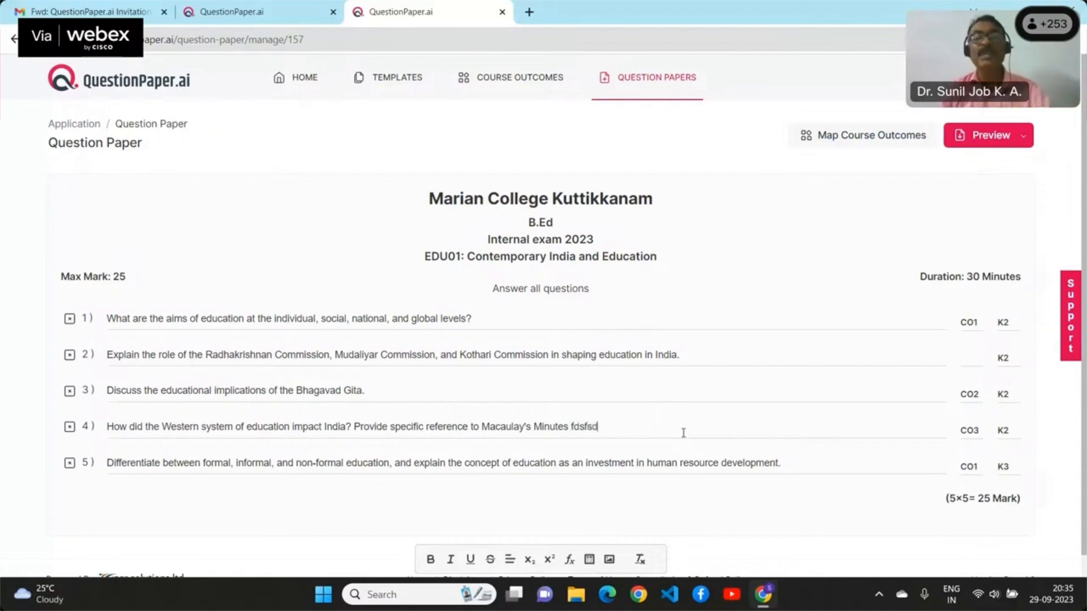
key("BackSpace")
key("BackSpace")
key("BackSpace")
key("BackSpace")
key("BackSpace")
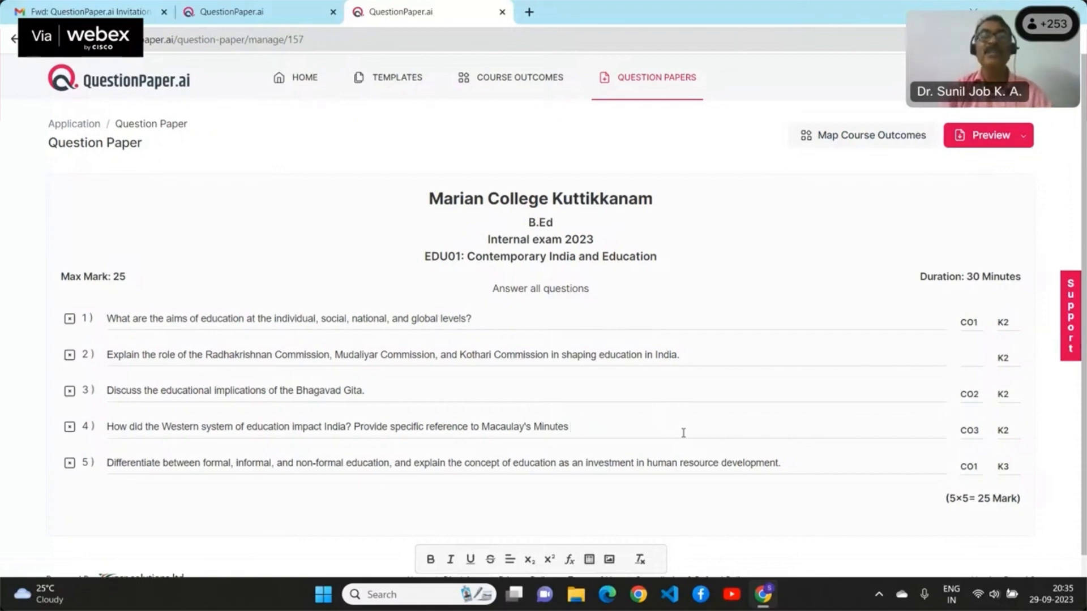
Reopen the EDU01 Internal exam 2023 paper from the saved question papers and view the course outcomes list
left_click(646, 86)
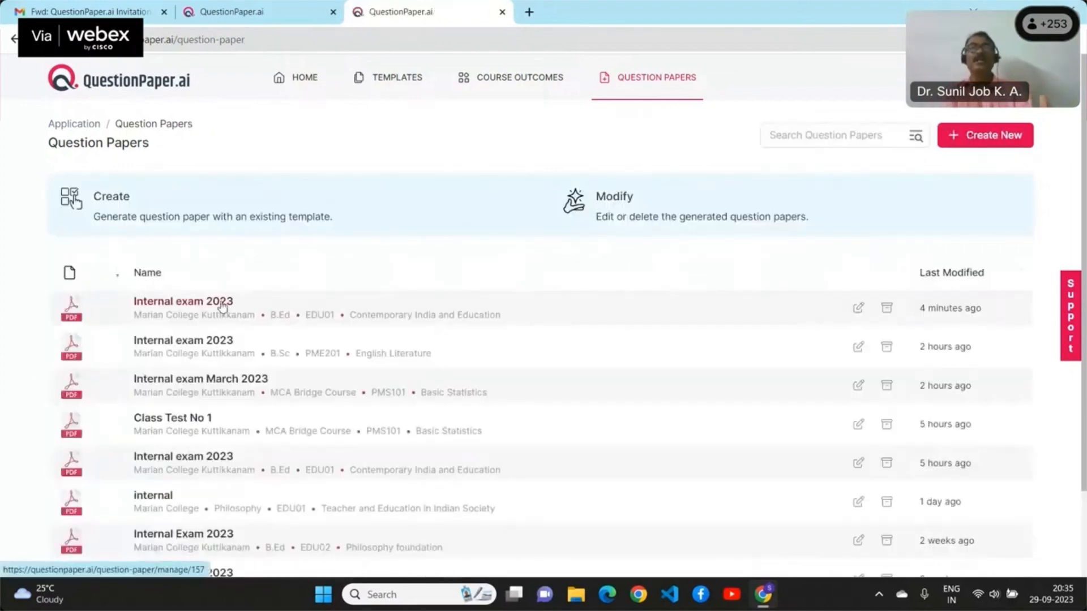
left_click(223, 305)
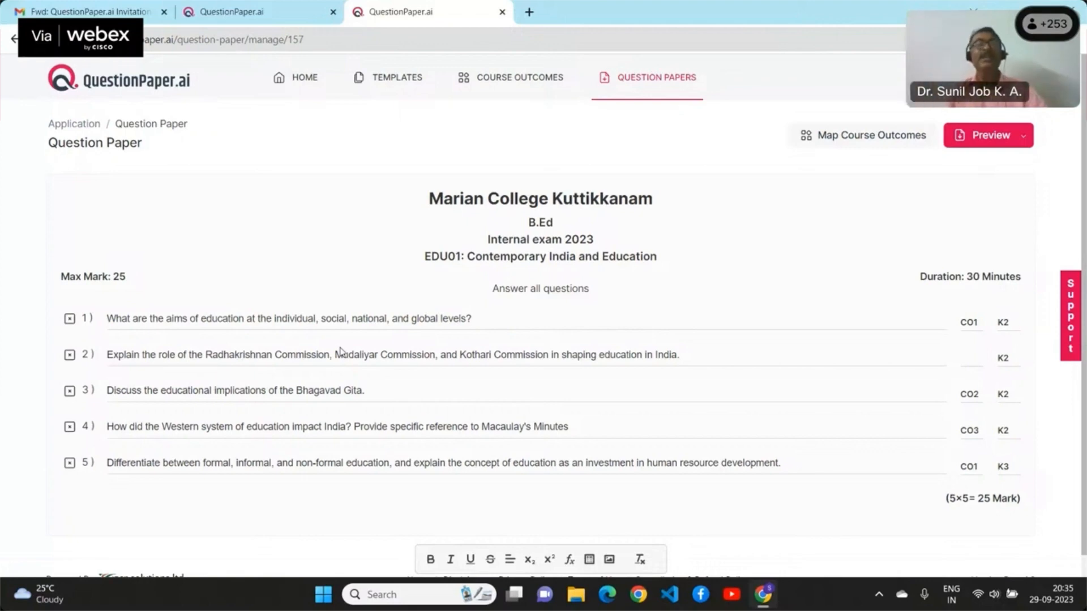
left_click(520, 84)
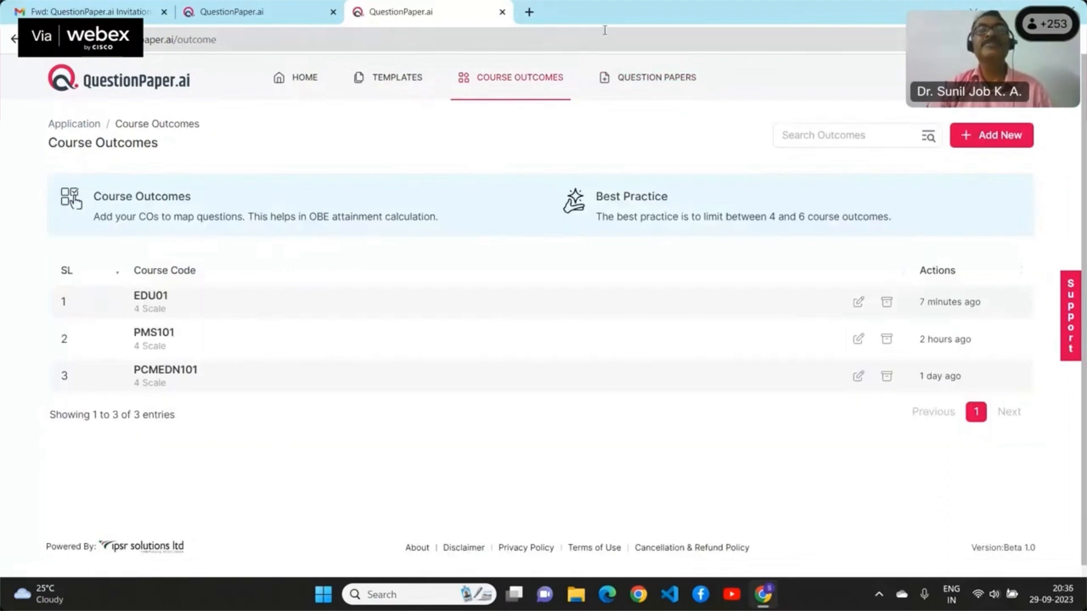
Start a new question paper from Template 6 with the exam name Internal exam 2023
left_click(394, 79)
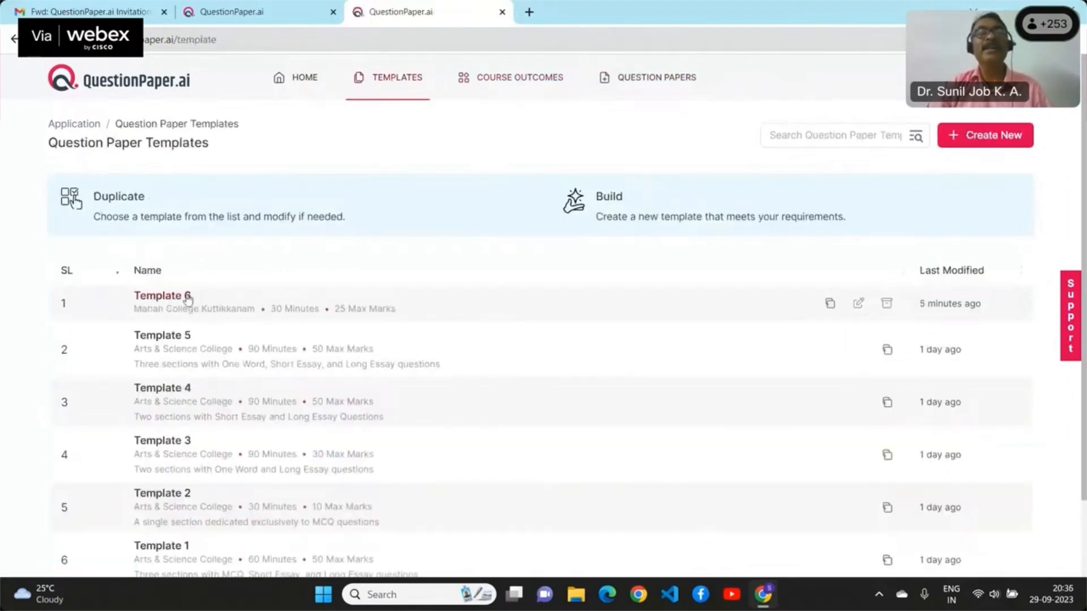
left_click(188, 309)
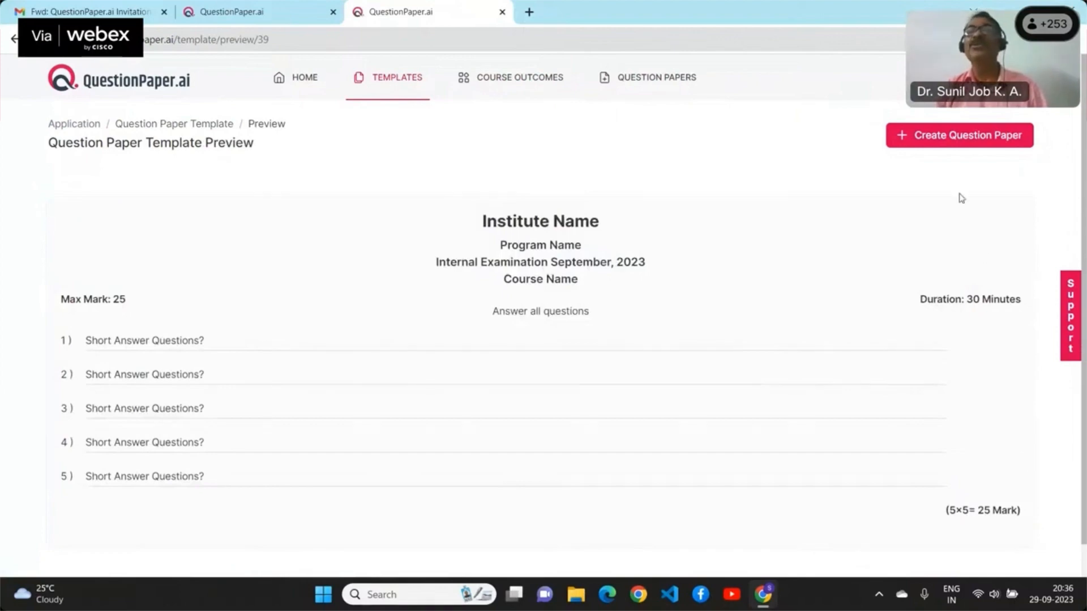
left_click(964, 137)
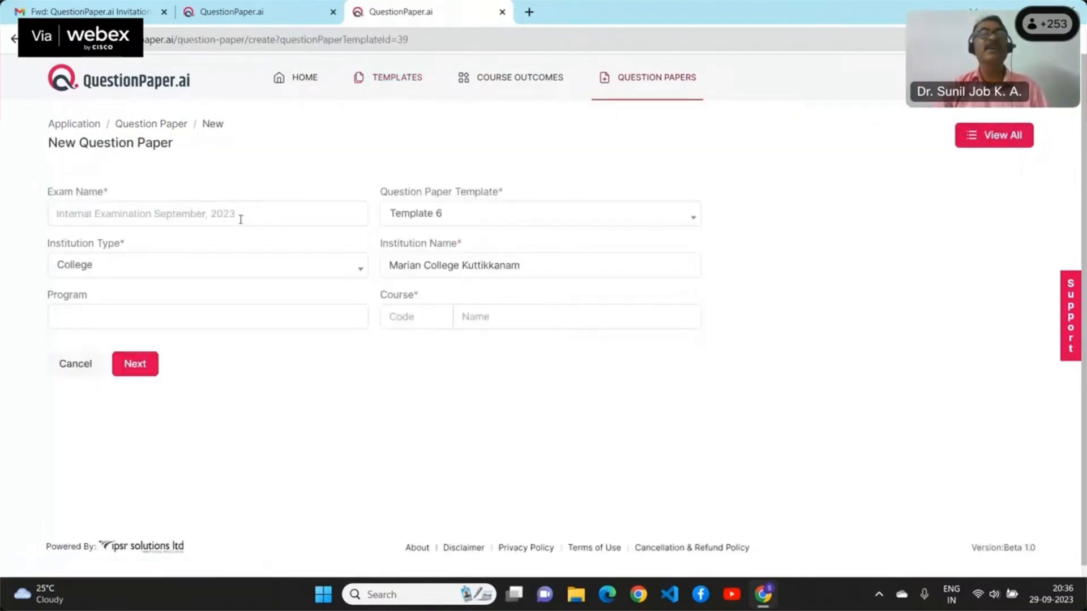
left_click(300, 214)
left_click(218, 249)
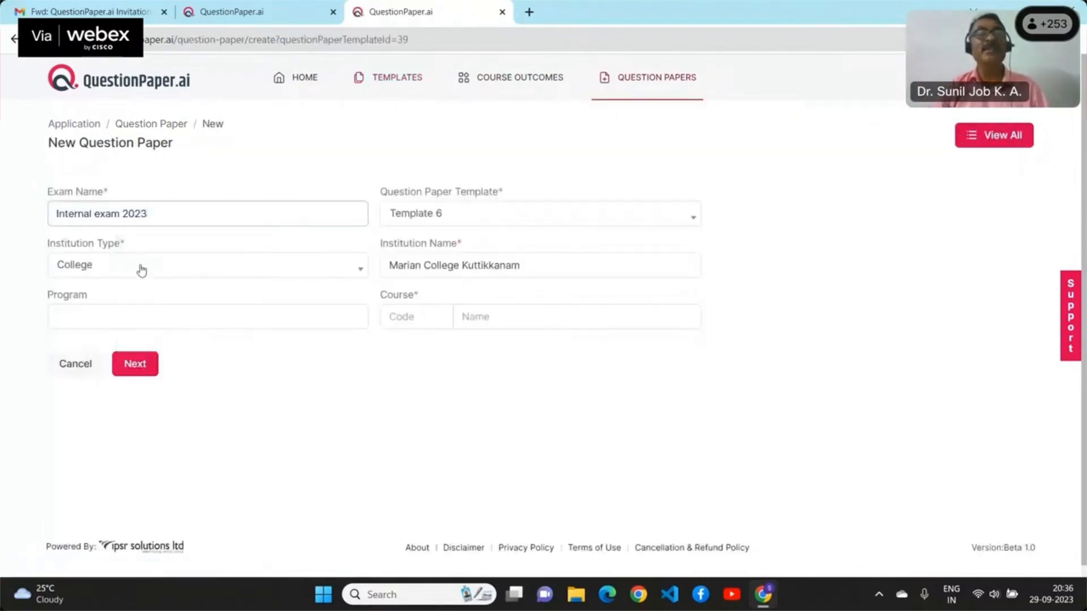
Set the program to B.SC and the course to PME201 English Literature, and continue to question generation
left_click(214, 322)
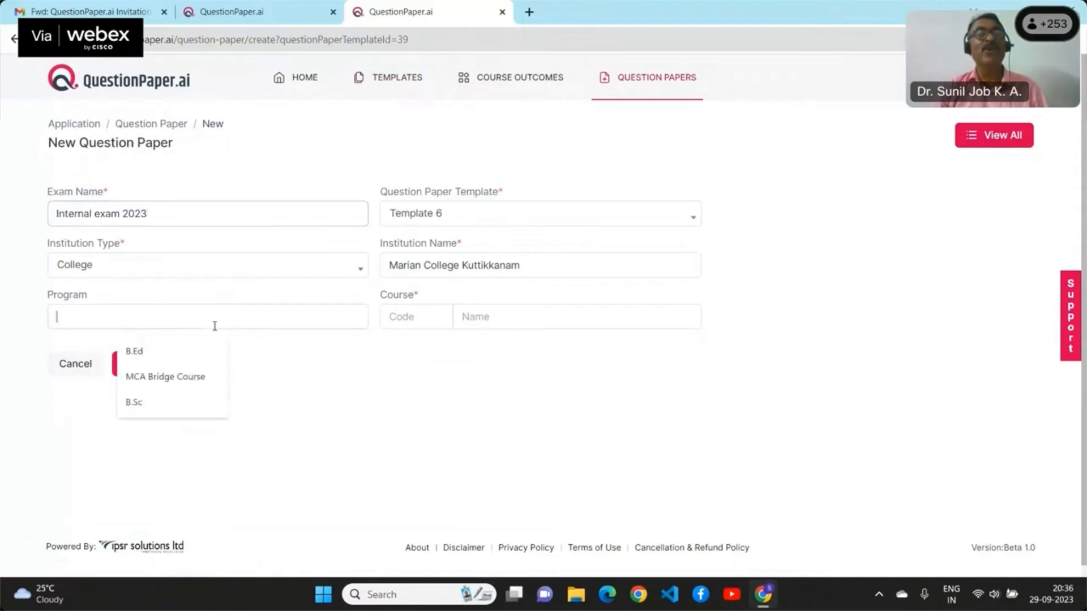
type("B.SC")
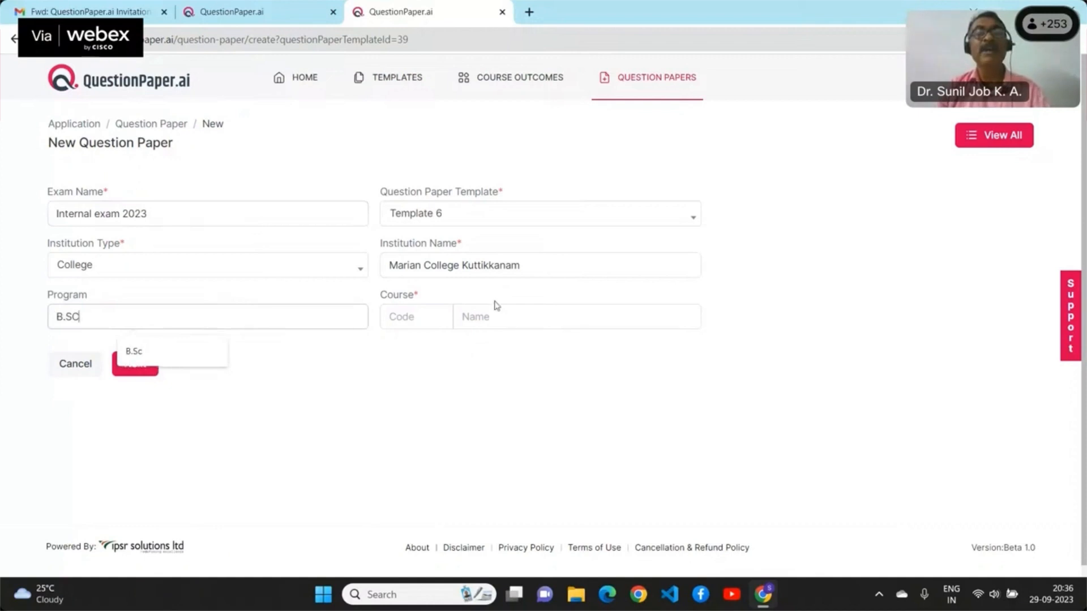
left_click(446, 321)
left_click(444, 428)
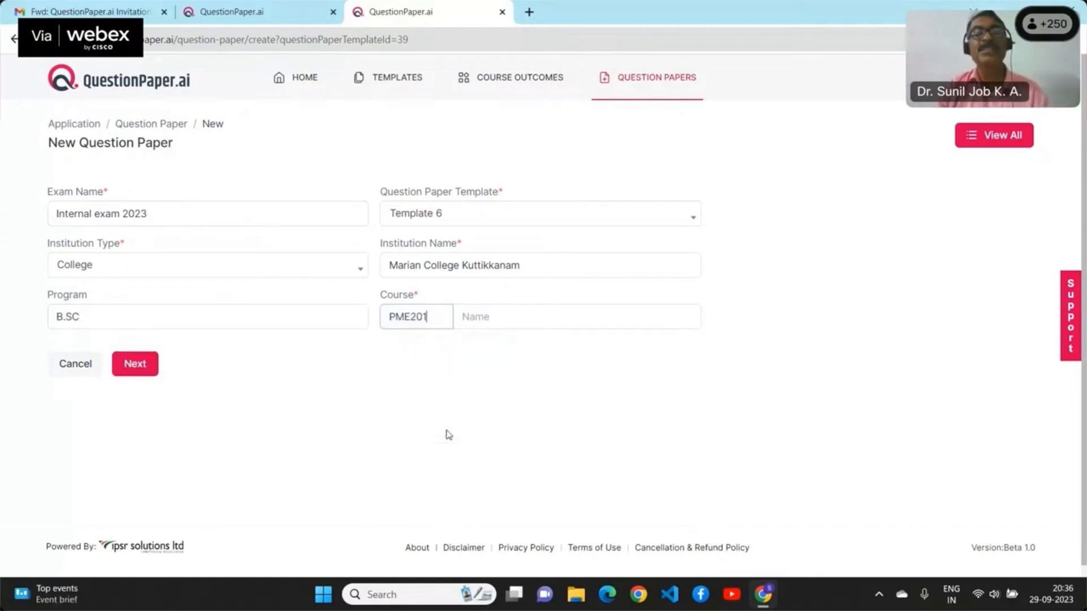
left_click(516, 317)
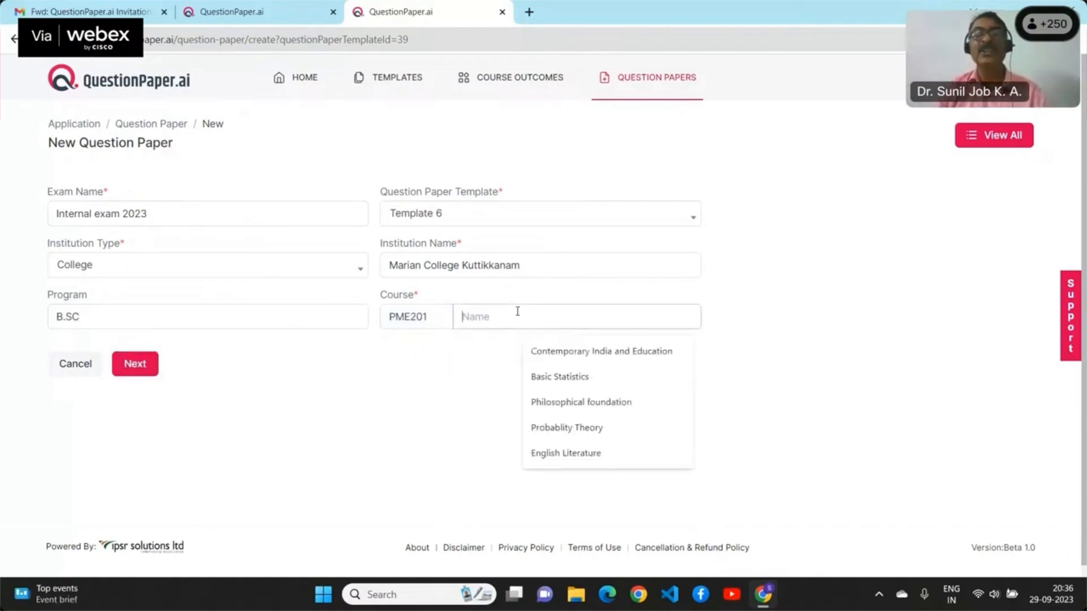
left_click(592, 453)
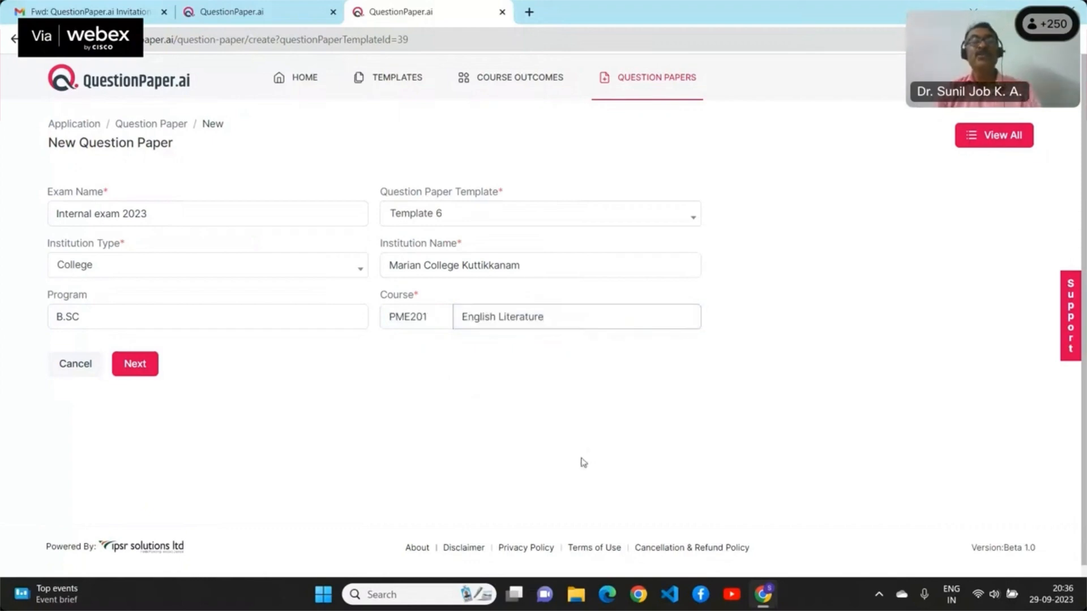
left_click(125, 371)
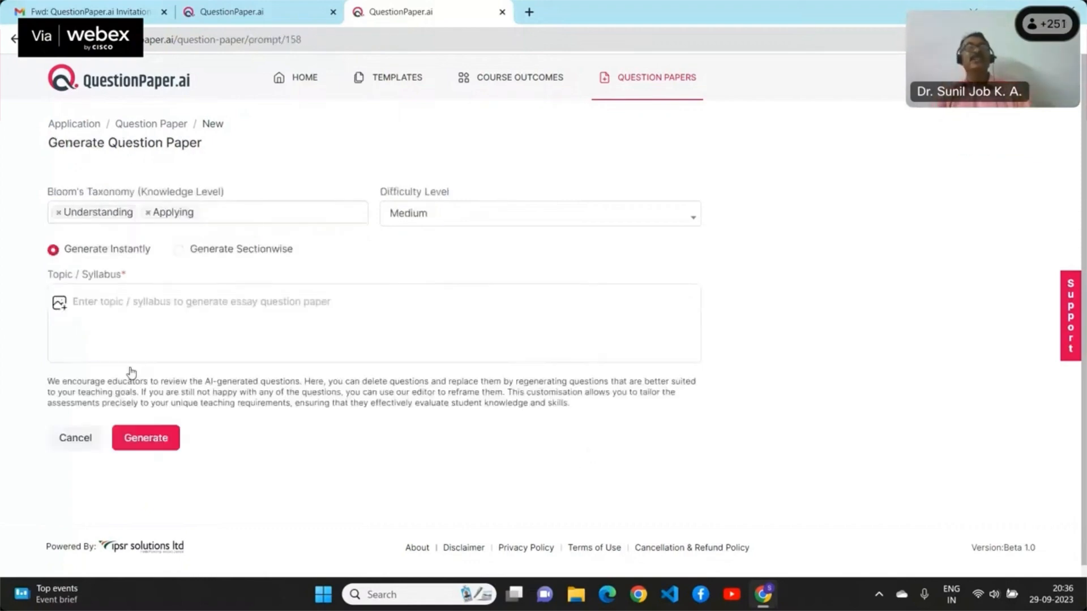
Generate the question paper instantly from the topic "Macbeth"
left_click(152, 326)
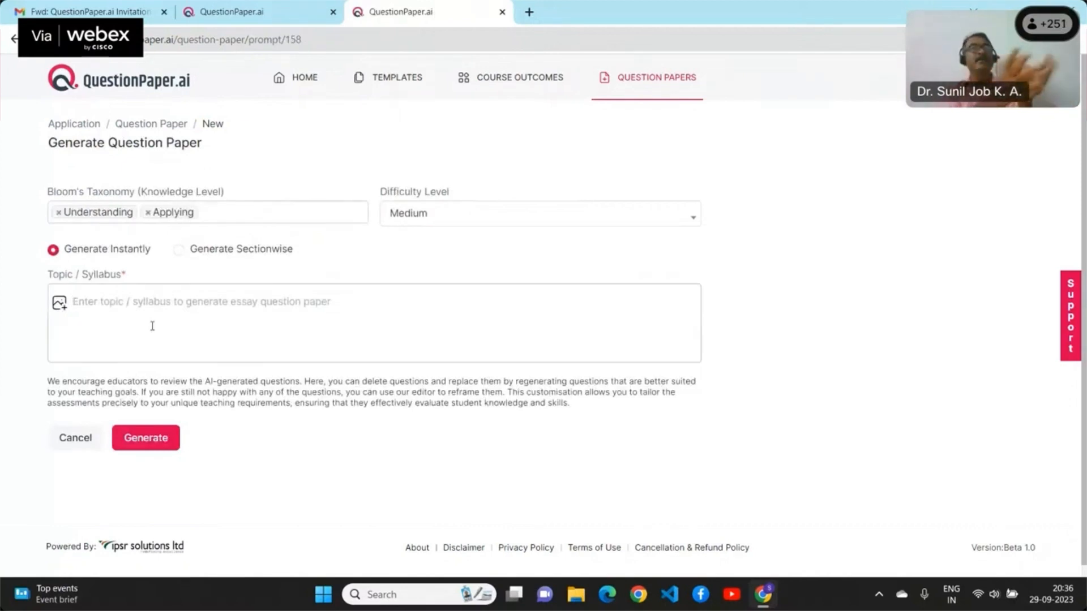
type("Macbeth")
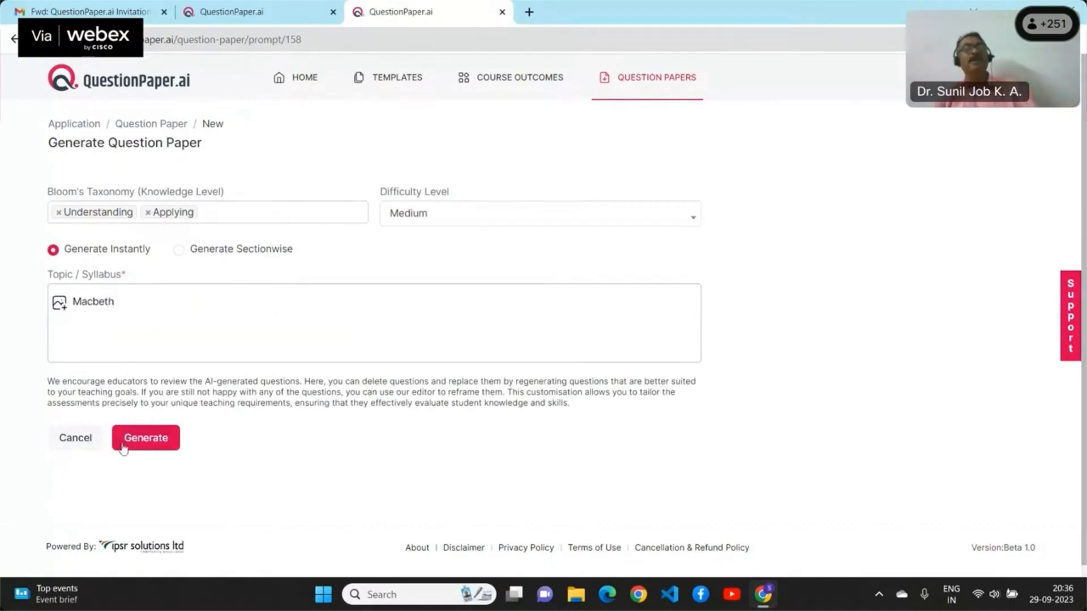
left_click(149, 438)
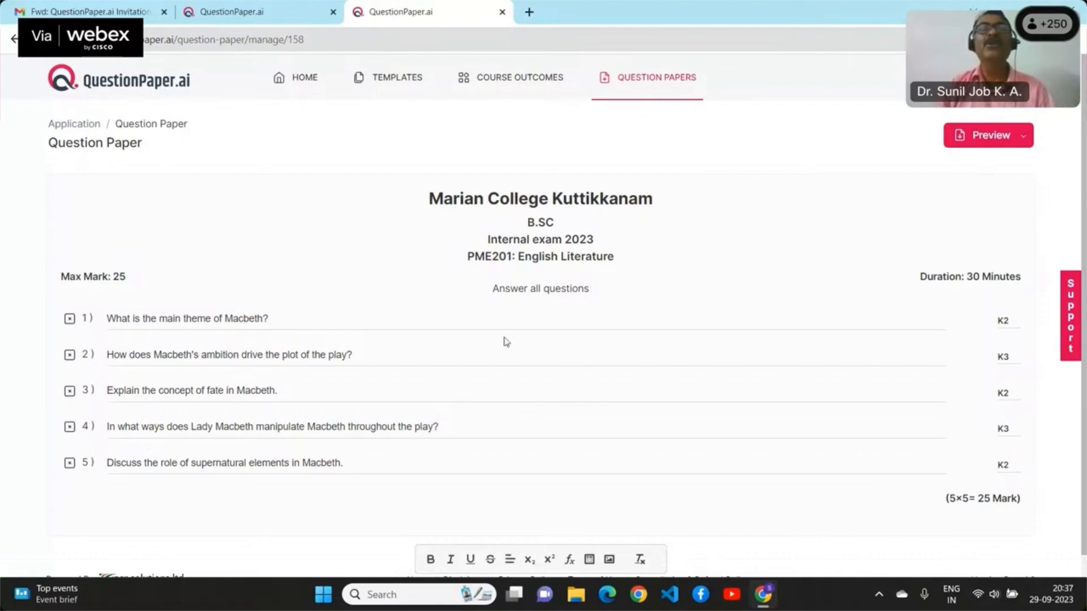
Review the saved English Literature paper and the Contemporary India and Education paper, and return to the question papers list
left_click(630, 84)
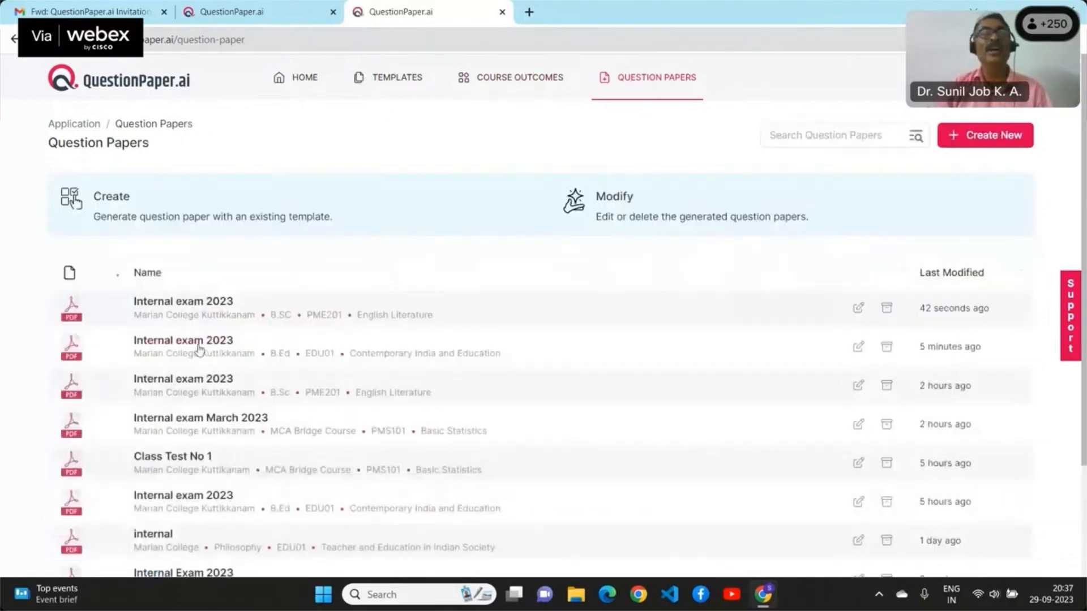
left_click(183, 305)
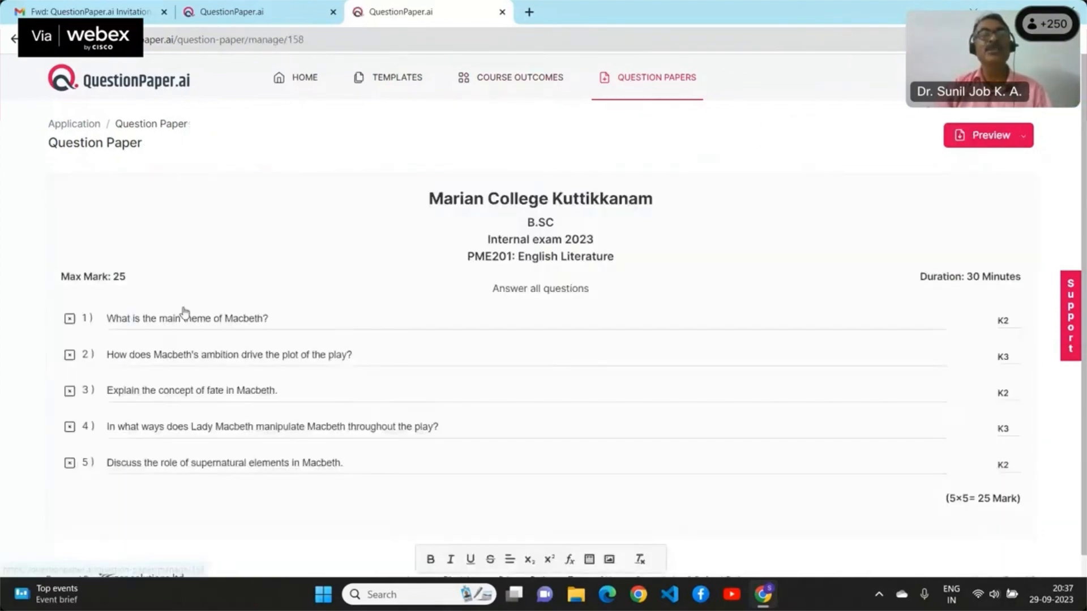
left_click(639, 78)
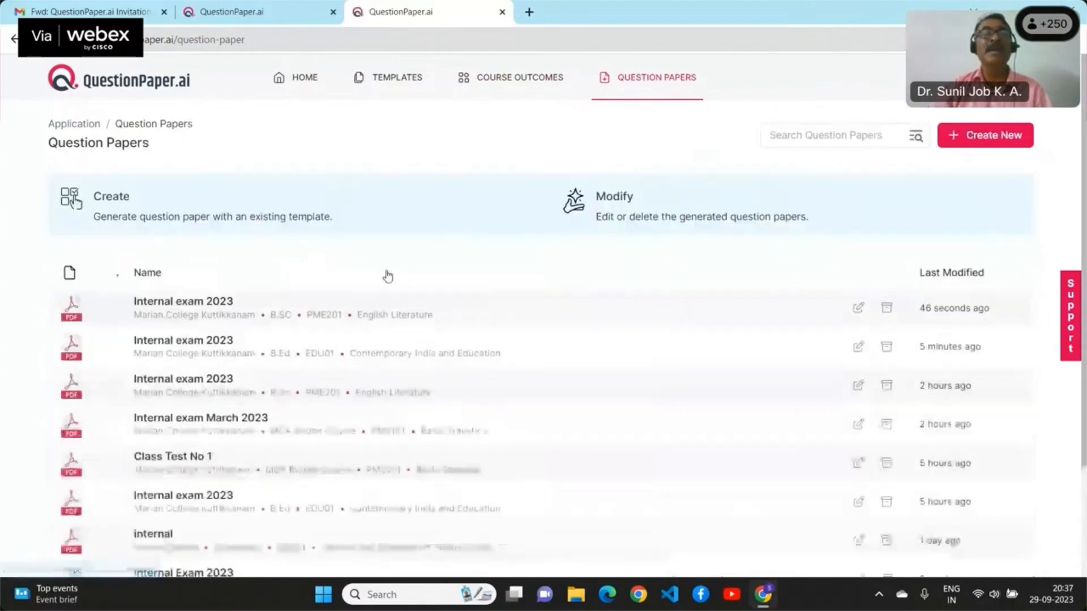
left_click(195, 345)
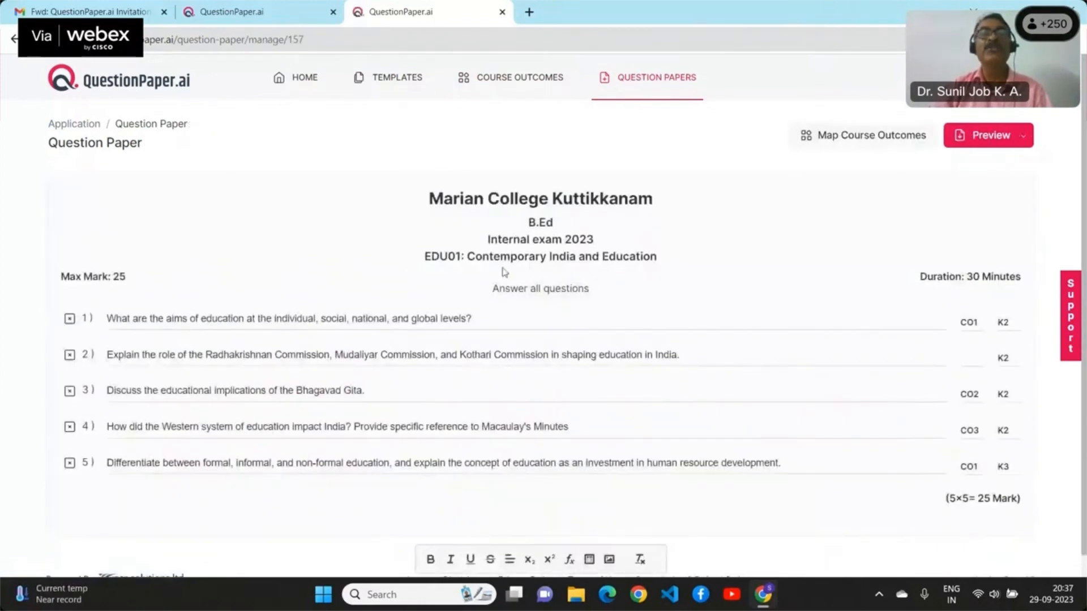
left_click(659, 79)
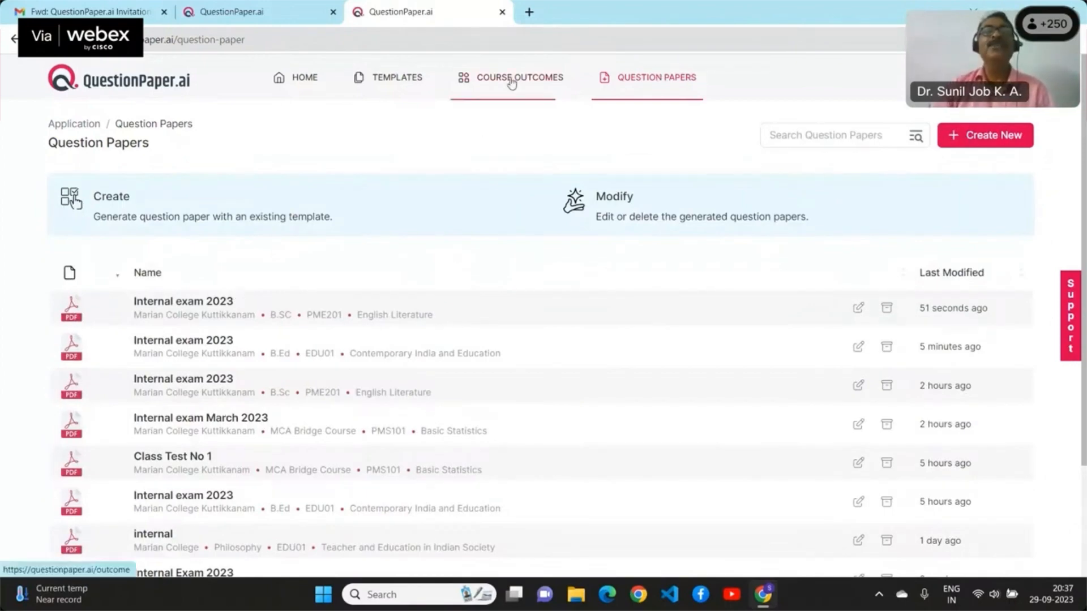
Start a new question paper from Template 6 with the exam name Internal exam 2023 and the program MCA Bridge Course
left_click(406, 81)
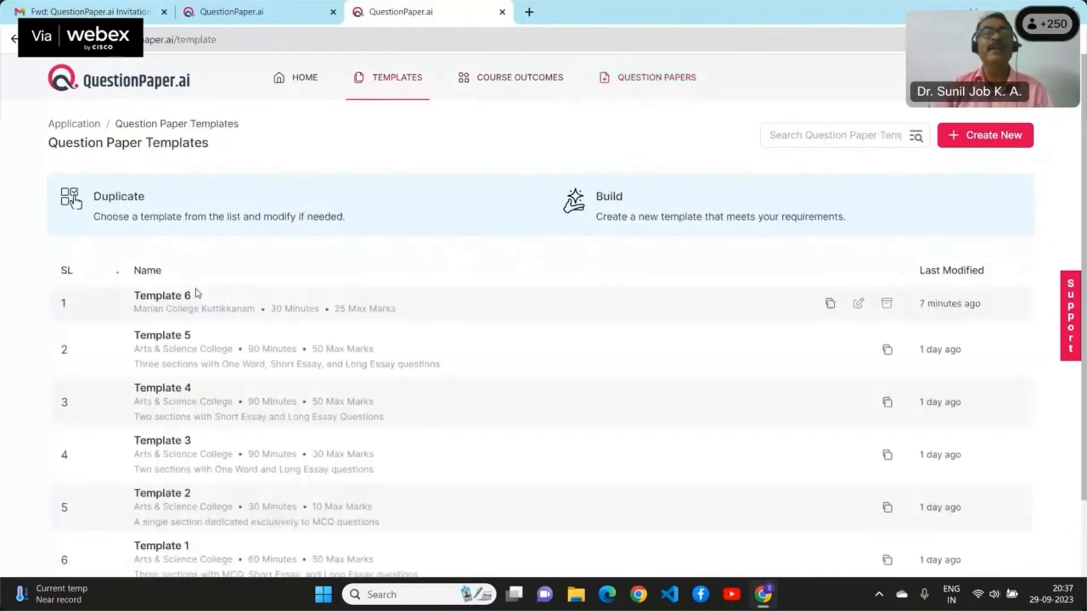
left_click(159, 308)
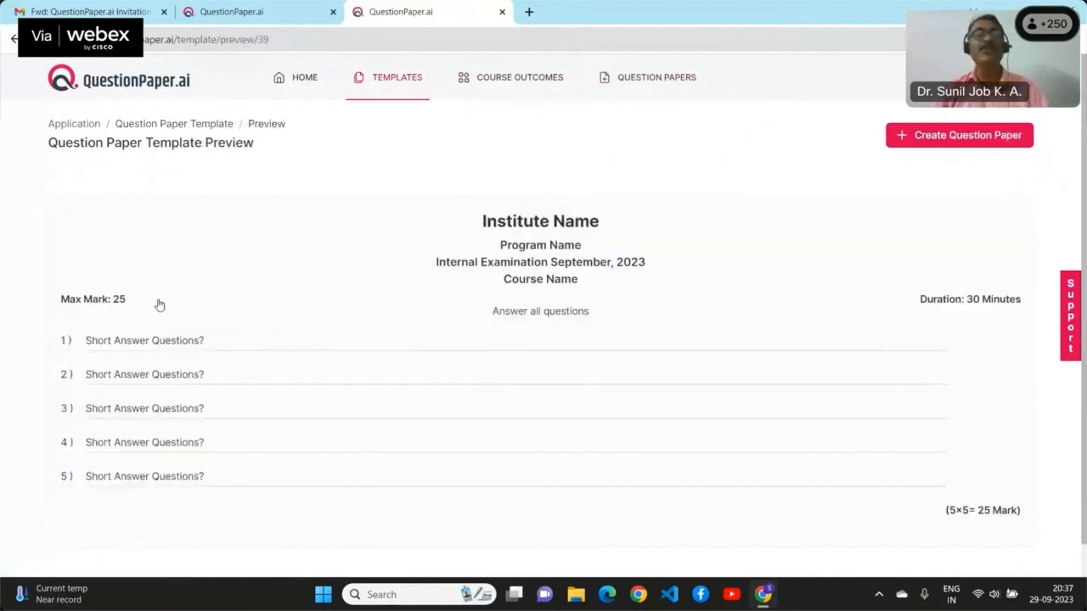
left_click(977, 141)
left_click(240, 208)
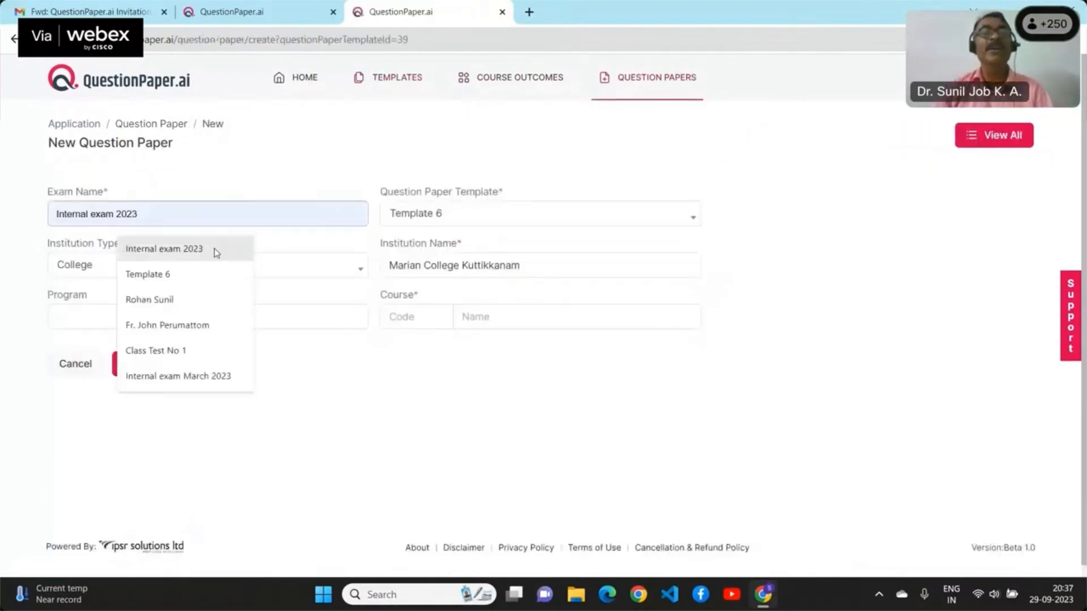
left_click(218, 250)
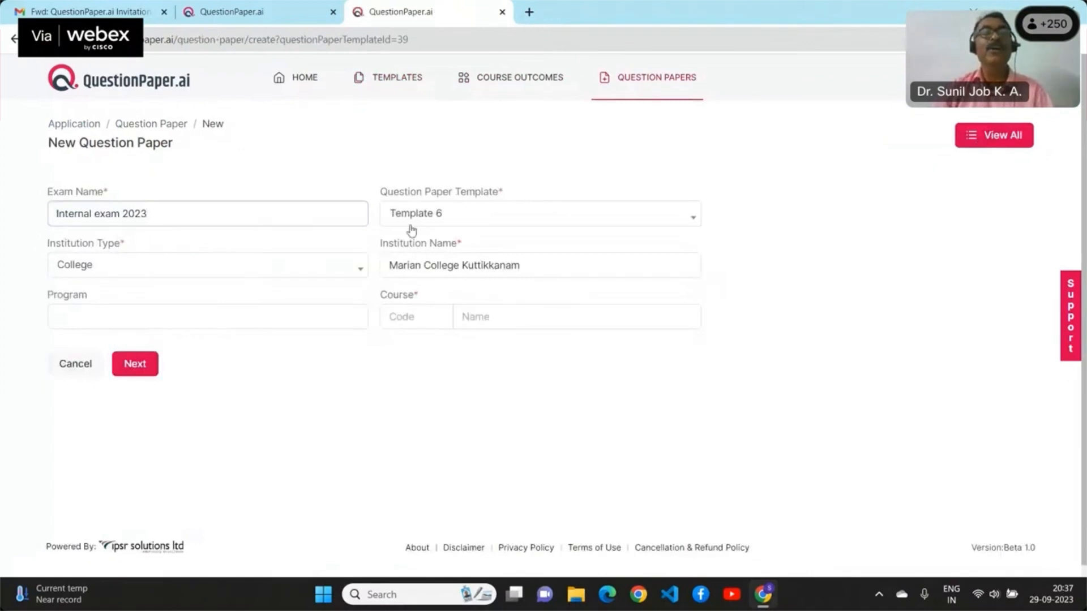
left_click(188, 321)
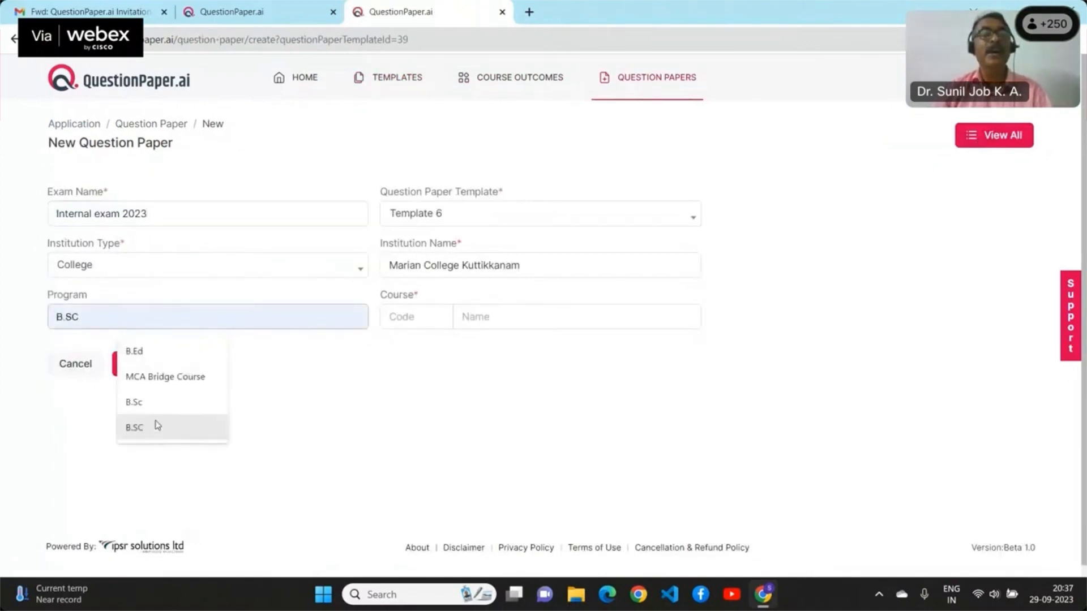
left_click(165, 376)
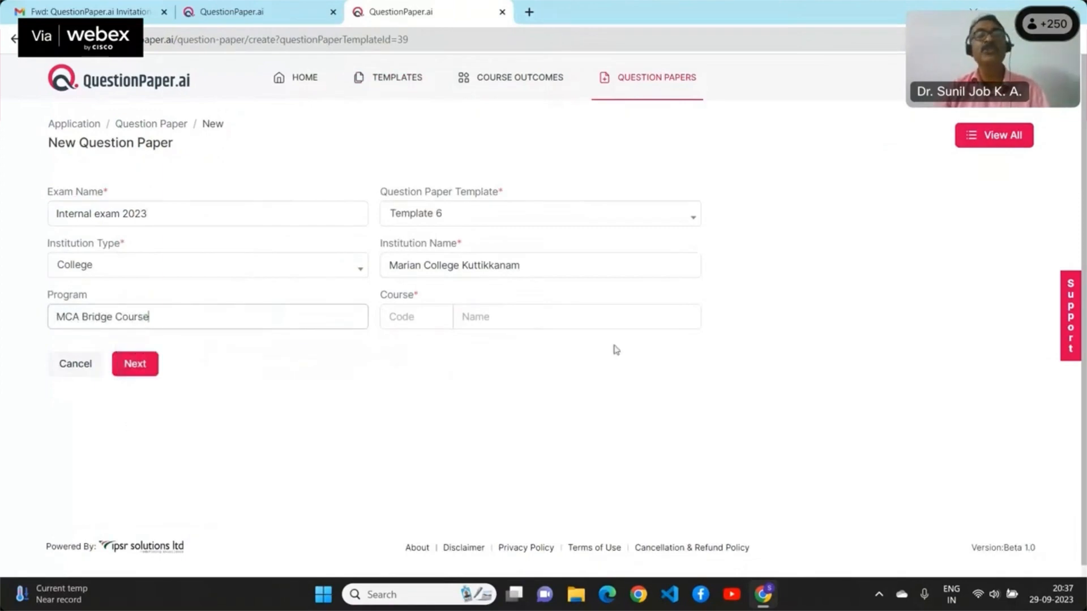
left_click(426, 322)
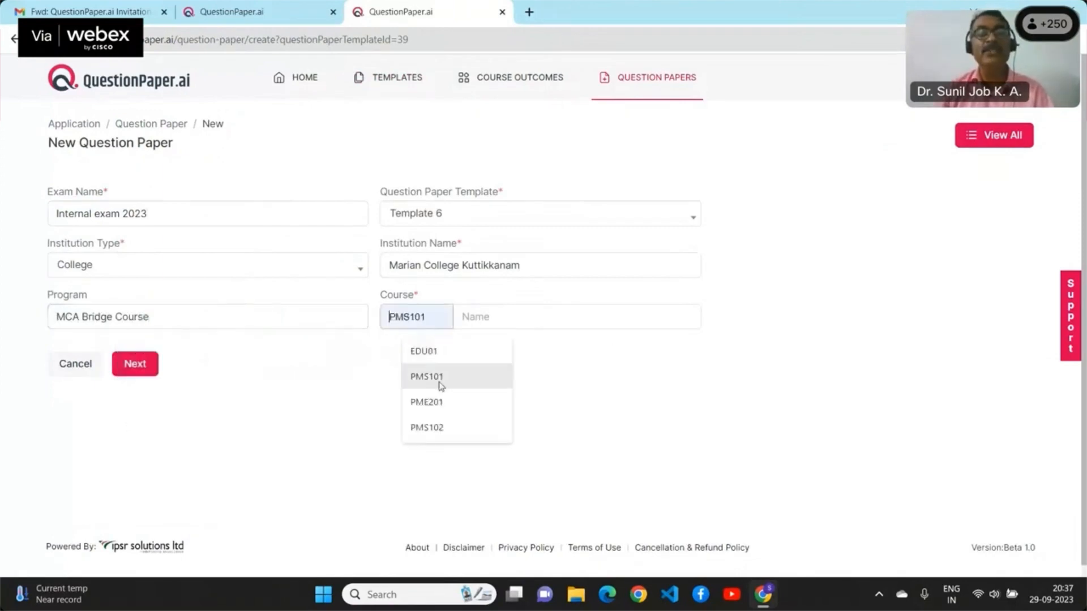
left_click(450, 408)
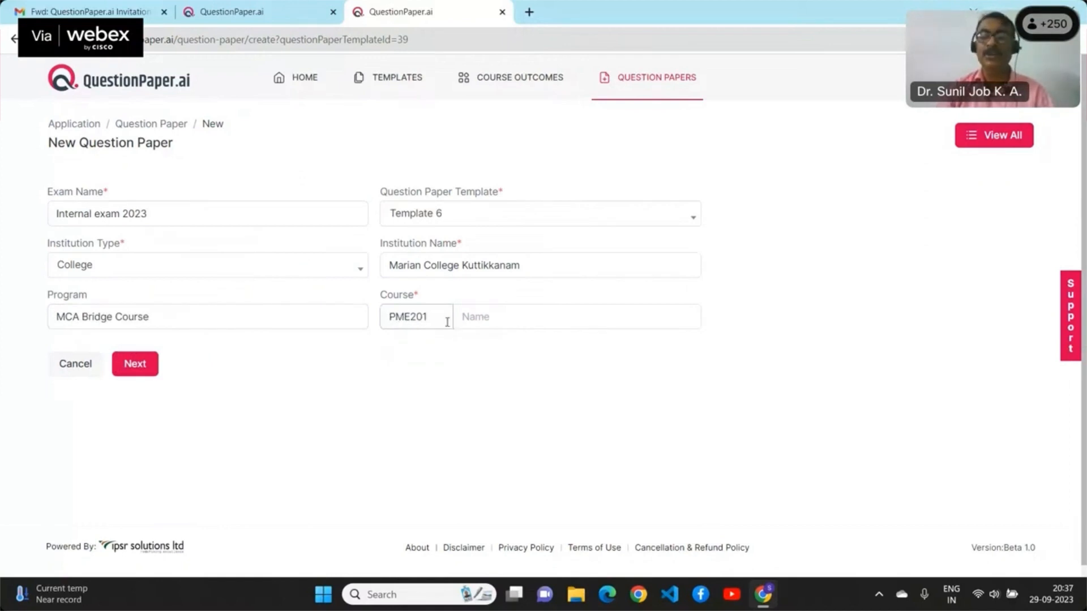
key("BackSpace")
key("BackSpace")
key("BackSpace")
key("BackSpace")
key("BackSpace")
key("BackSpace")
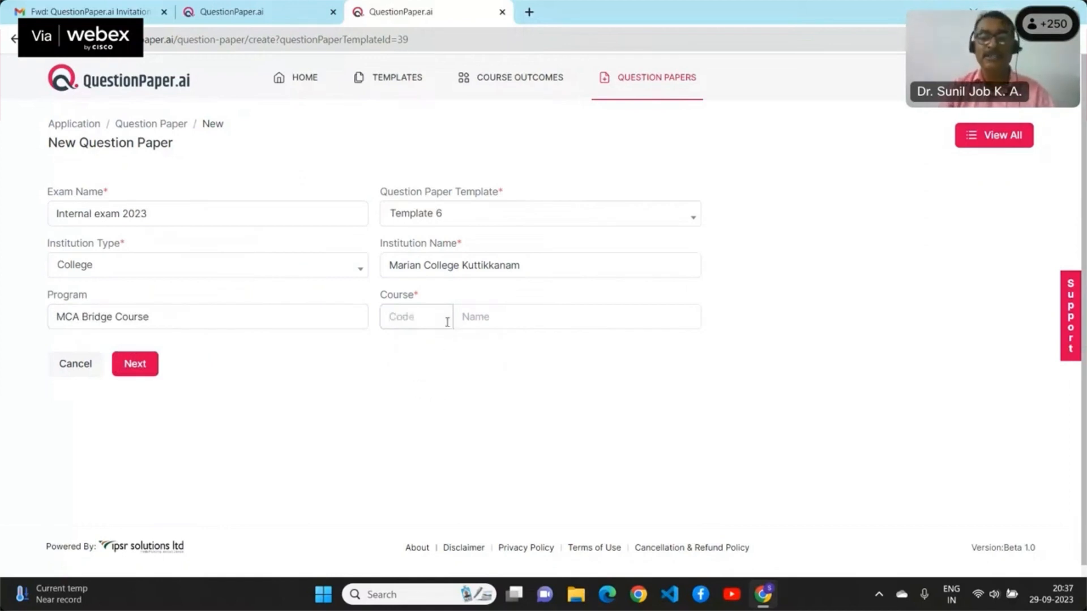
Set the course to code PMS101 and name Basic Statistics, and continue to question generation
type("p")
left_click(468, 354)
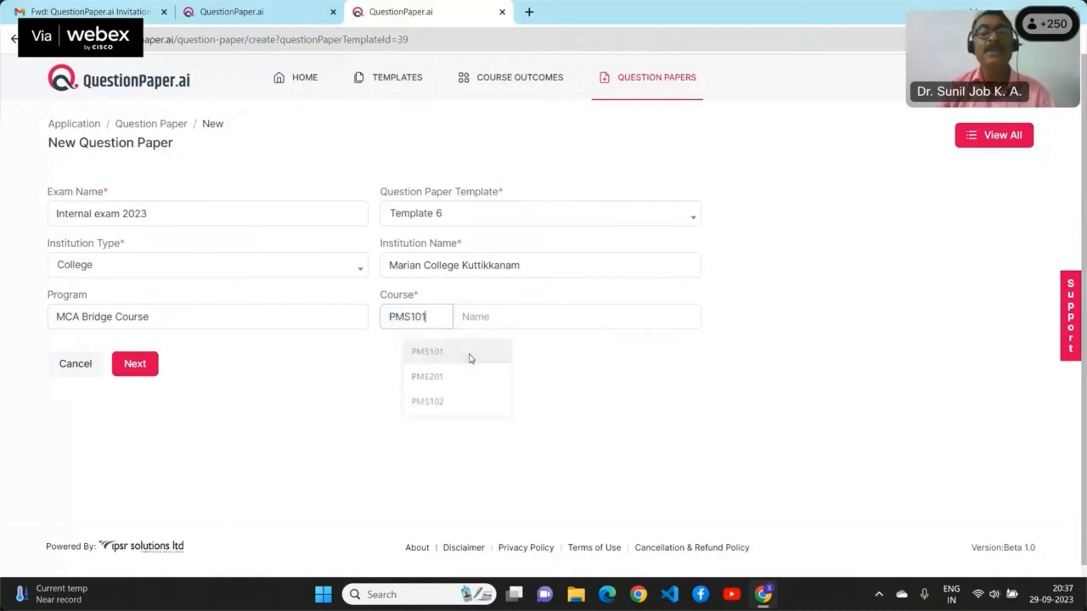
left_click(494, 315)
left_click(571, 376)
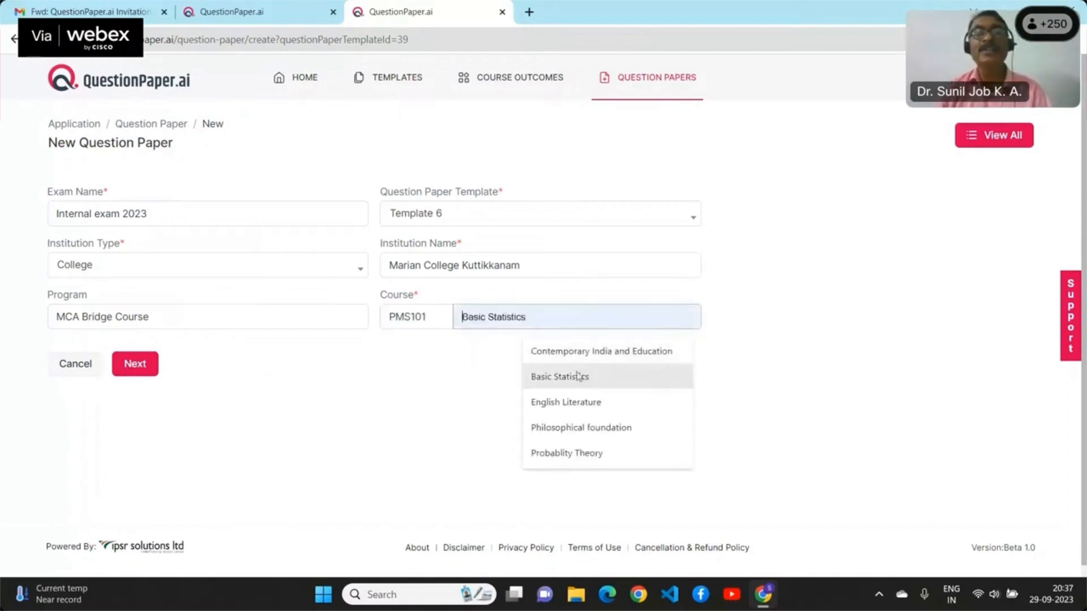
left_click(134, 364)
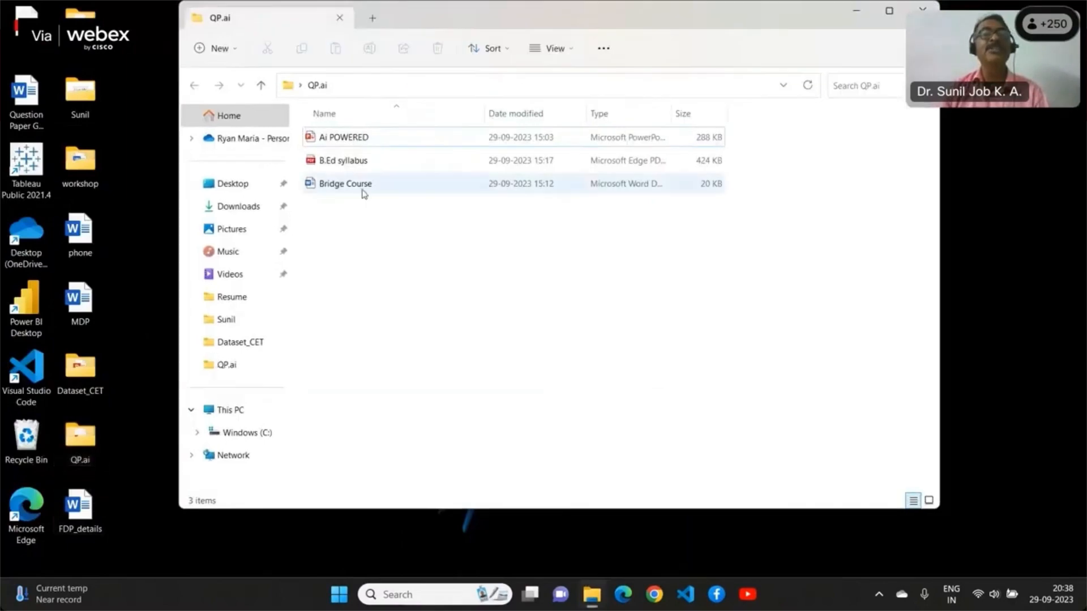
Open the Bridge Course document in Word and copy the complete Module 4 and Module 5 syllabus text
double_click(362, 190)
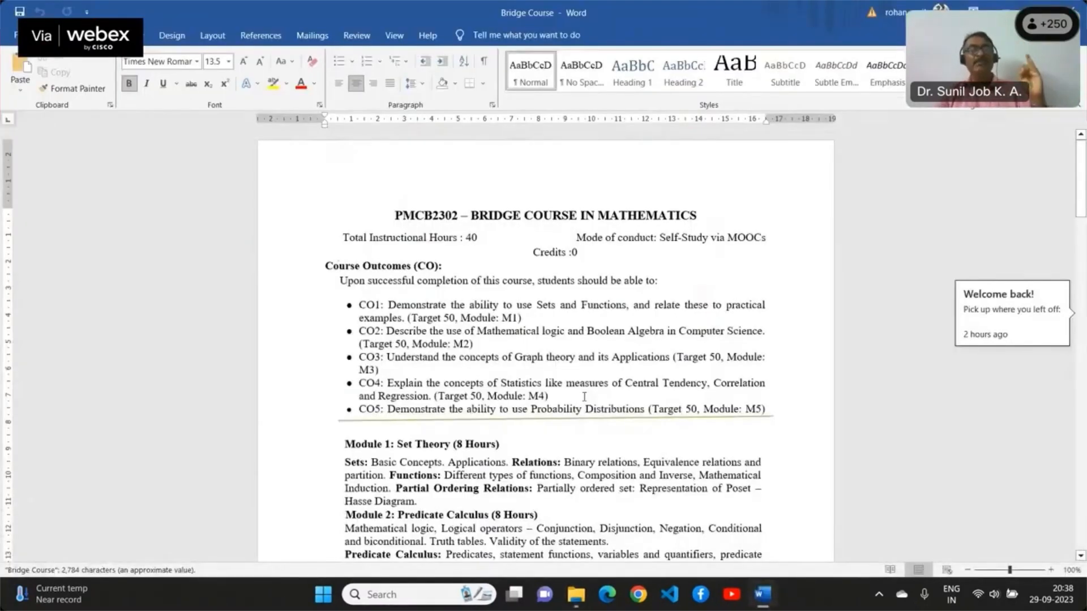
scroll(584, 397, "down", 10)
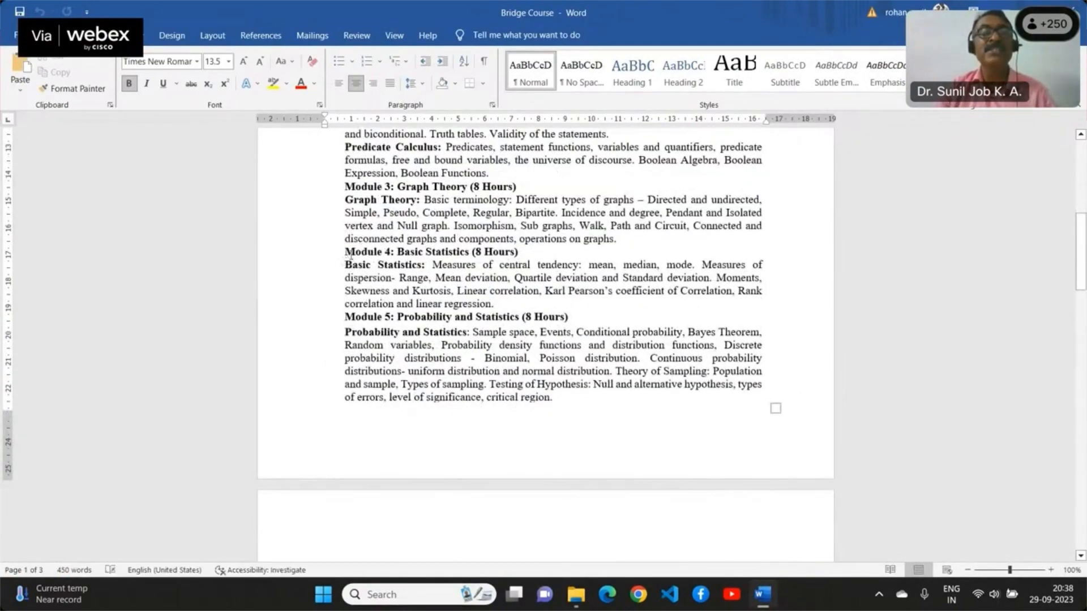
left_click_drag(348, 253, 512, 392)
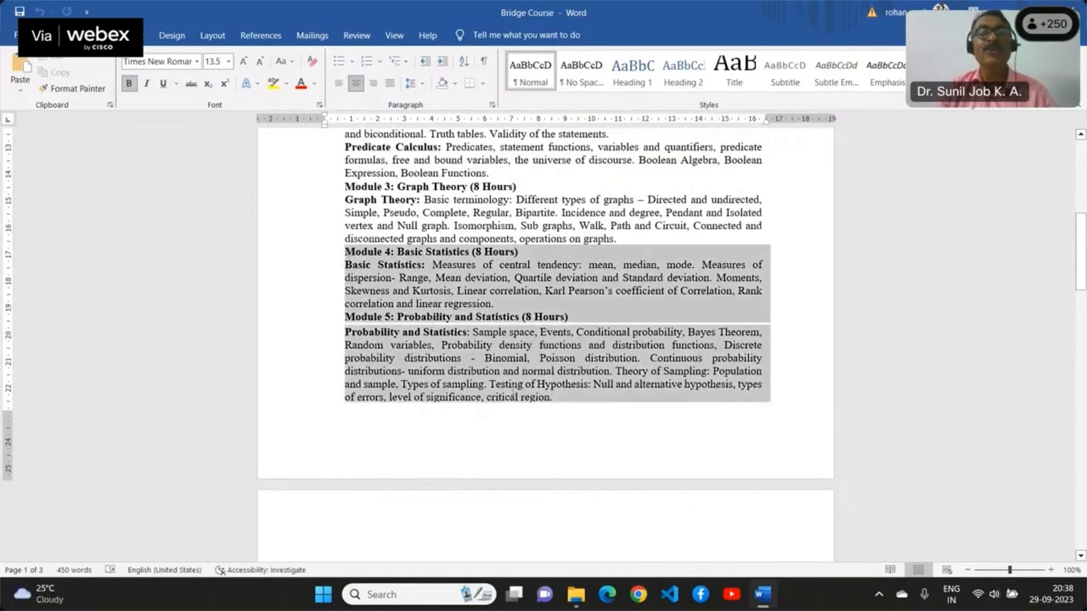
right_click(500, 266)
left_click(552, 317)
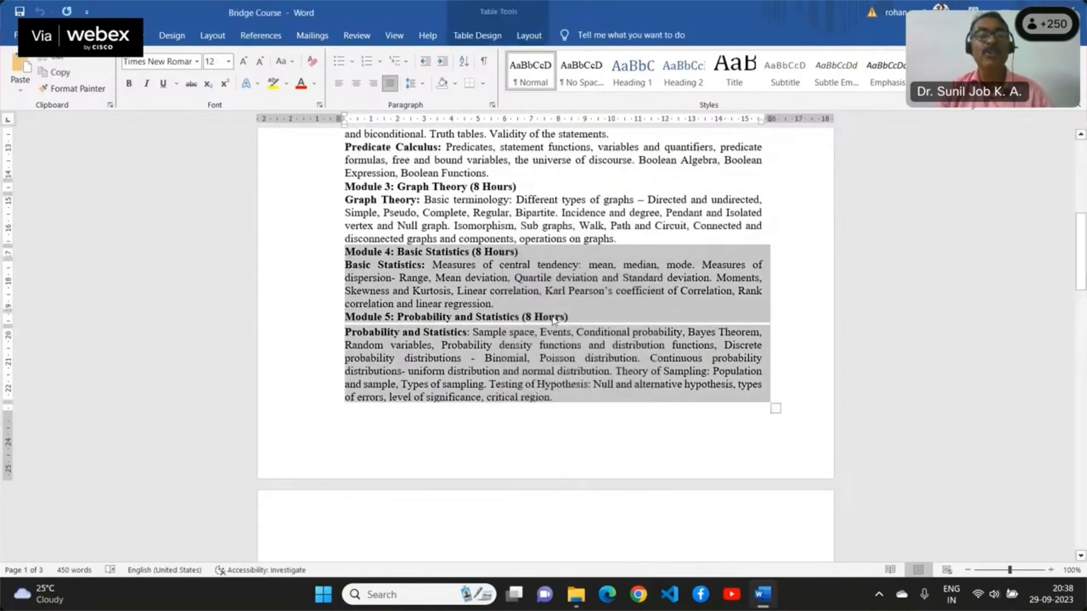
Switch back to QuestionPaper.ai and paste the copied modules as the topic / syllabus
key("alt+Tab")
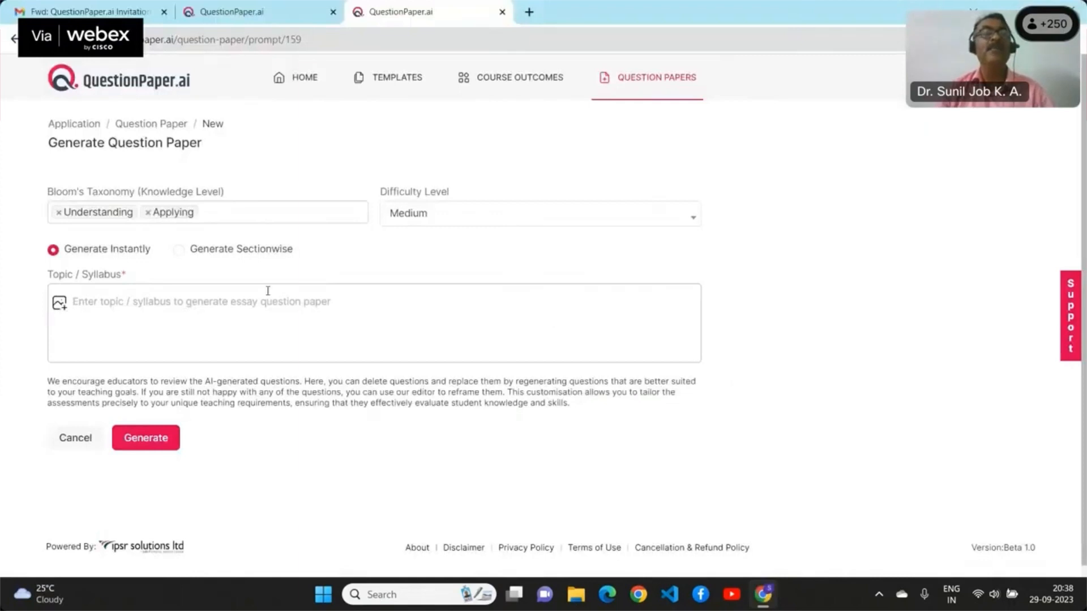
right_click(229, 306)
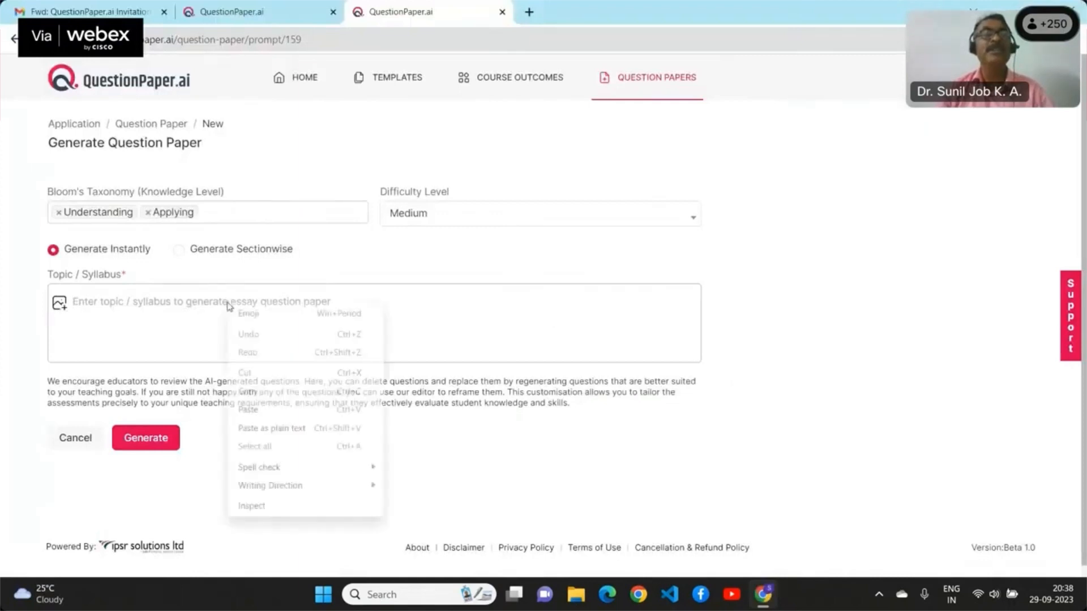
left_click(252, 408)
Remove "(8 Hours)" from the Module 5 and Module 4 headings in the pasted syllabus
left_click(295, 295)
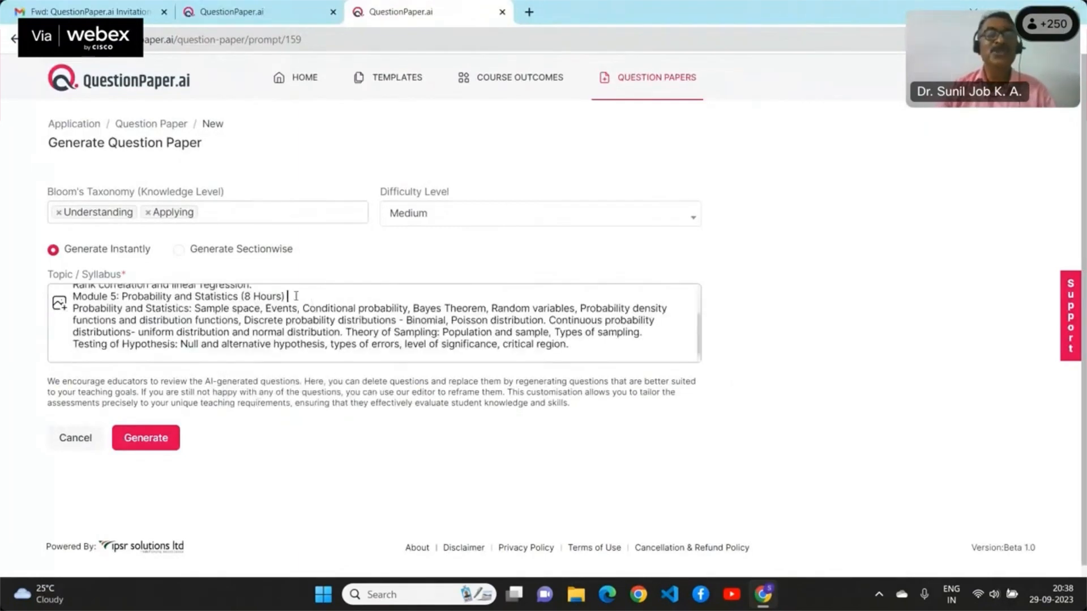
key("BackSpace")
key("BackSpace")
key("BackSpace")
key("BackSpace")
key("BackSpace")
key("BackSpace")
key("BackSpace")
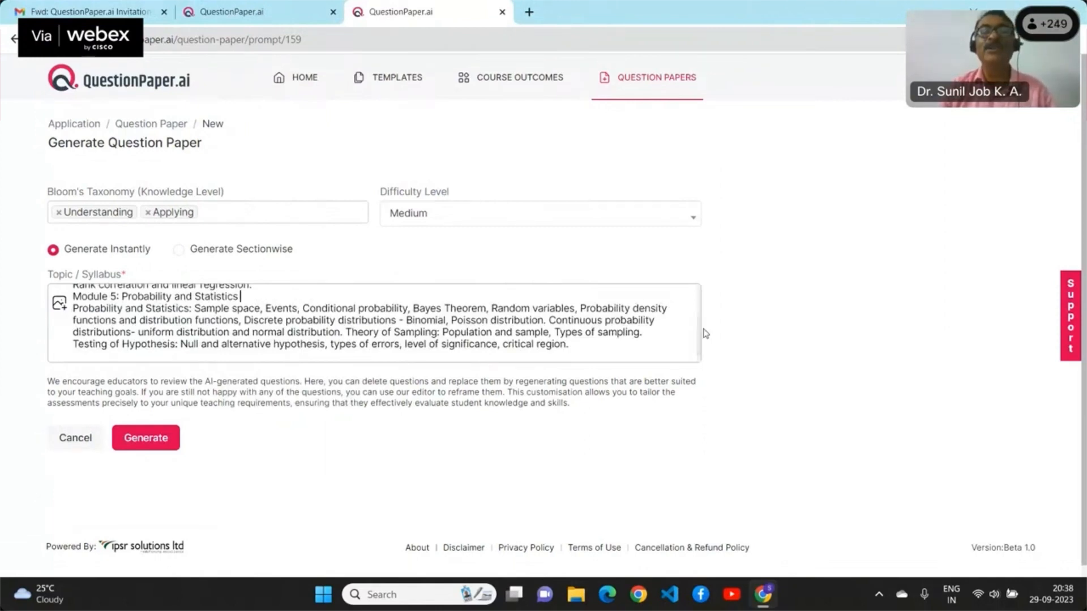
scroll(220, 306, "up", 2)
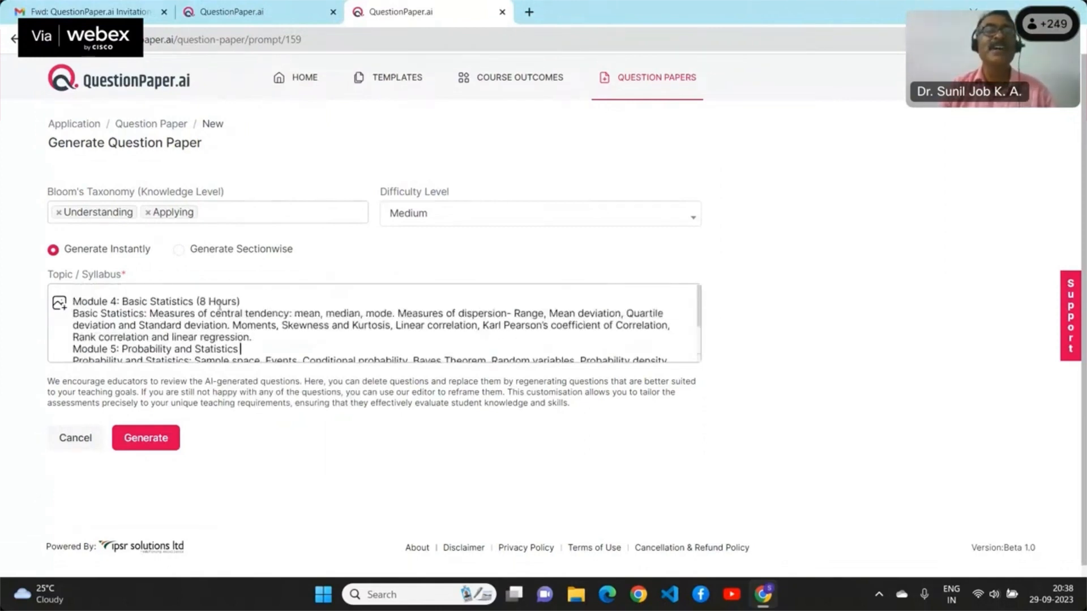
left_click(246, 298)
key("BackSpace")
key("BackSpace")
key("BackSpace")
key("BackSpace")
key("BackSpace")
key("BackSpace")
key("BackSpace")
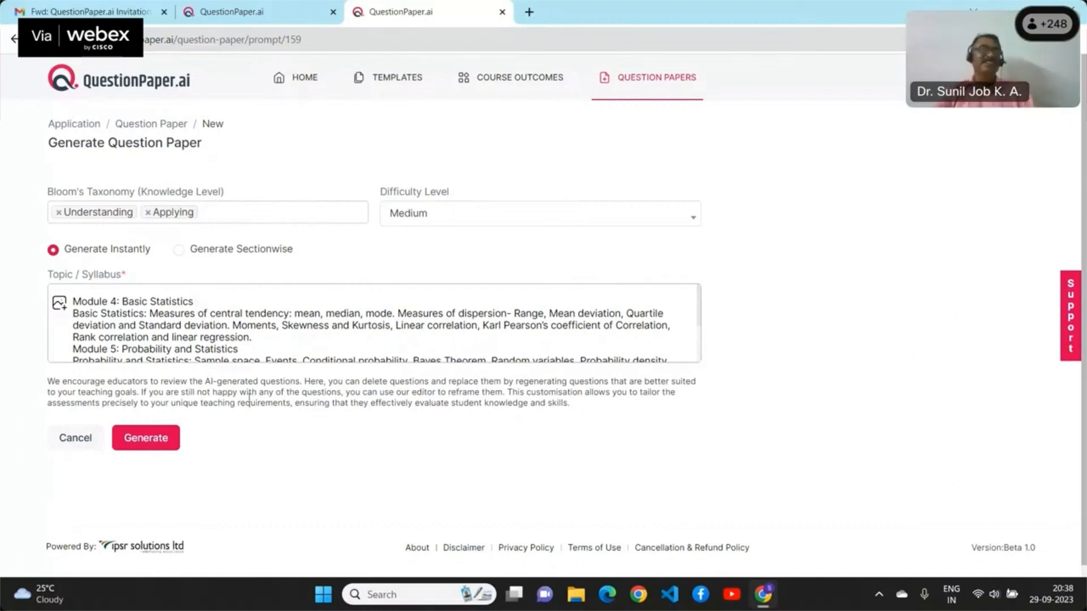
Generate the Basic Statistics question paper instantly, then generate its answer key and close it after viewing
left_click(154, 446)
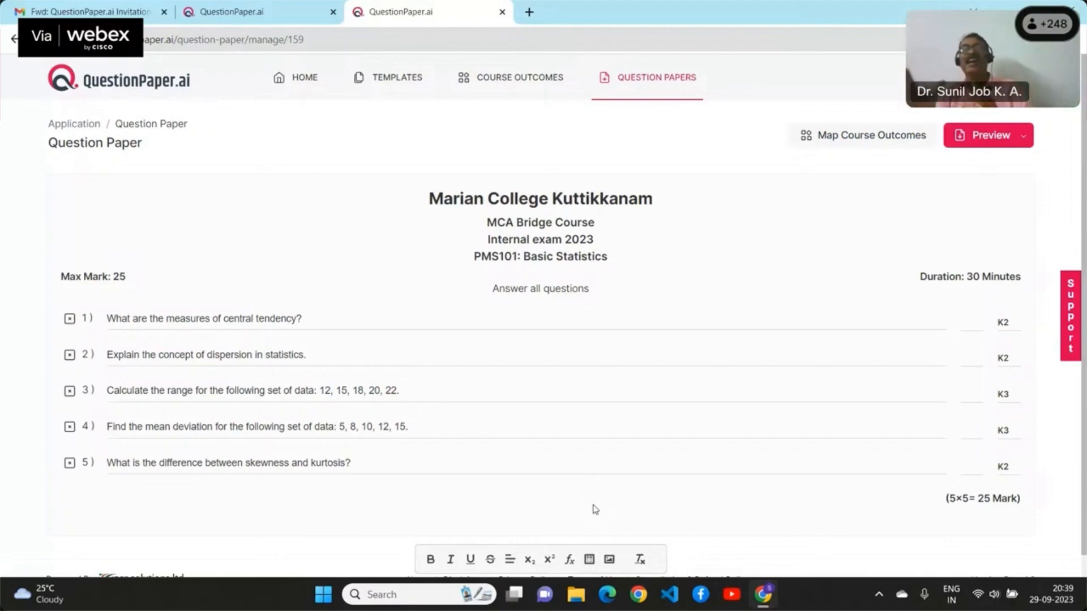
left_click(1024, 139)
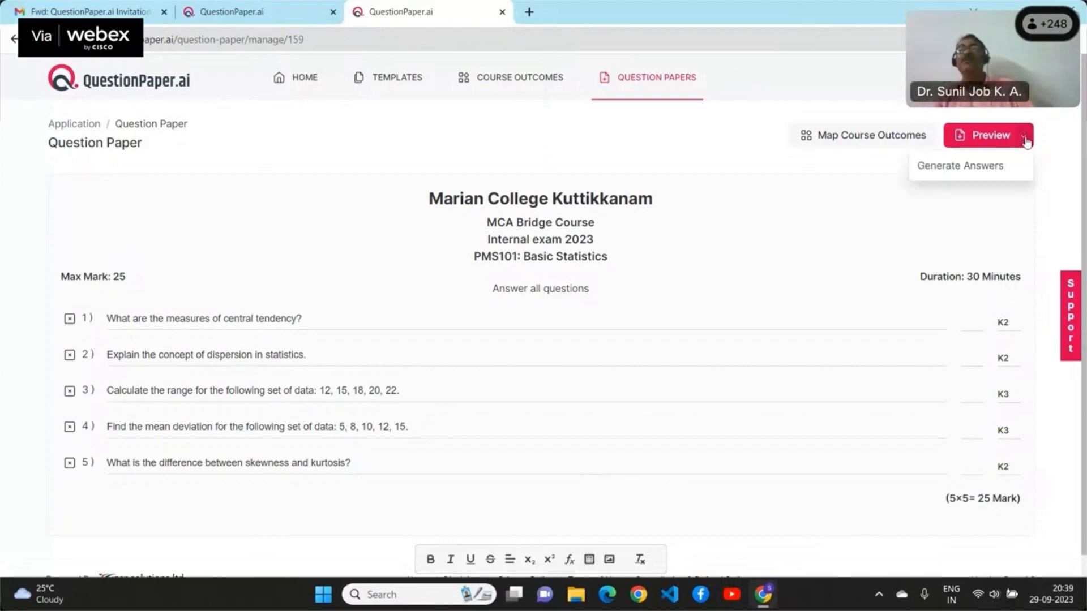
left_click(970, 165)
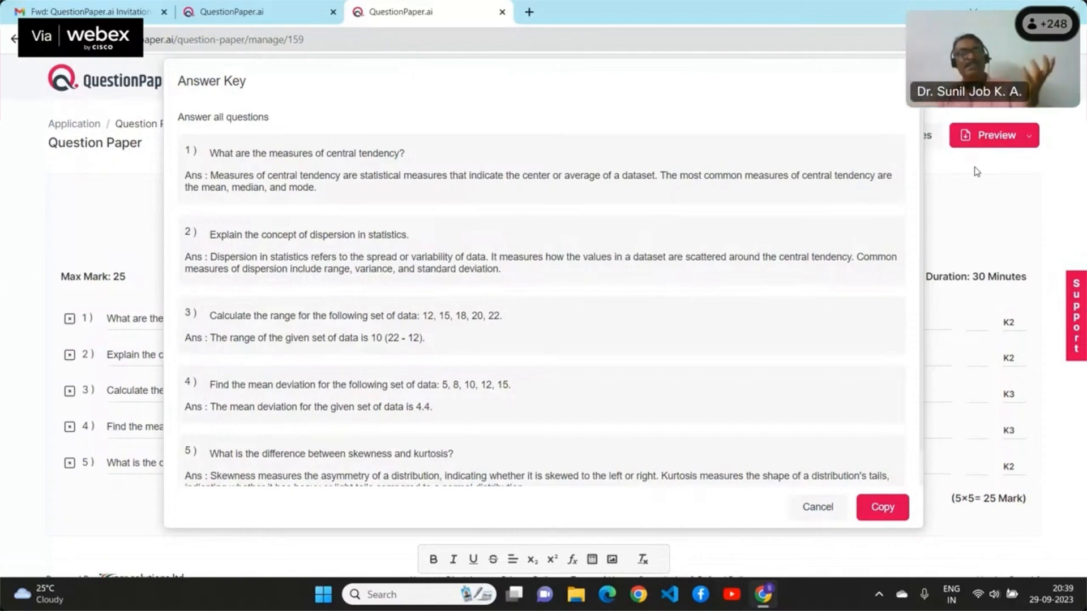
left_click(976, 172)
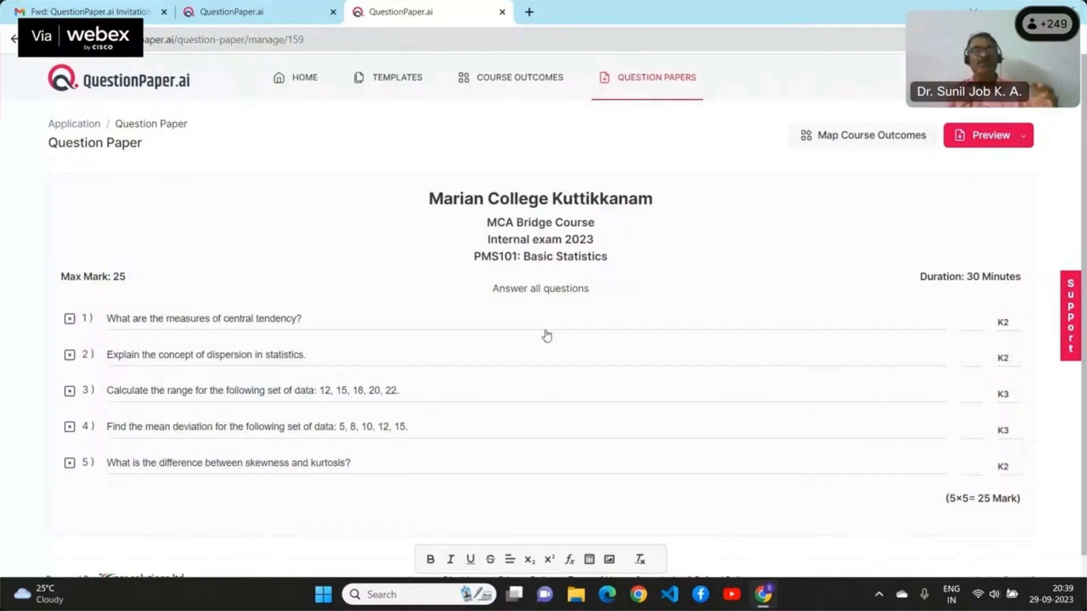
key("alt+Tab")
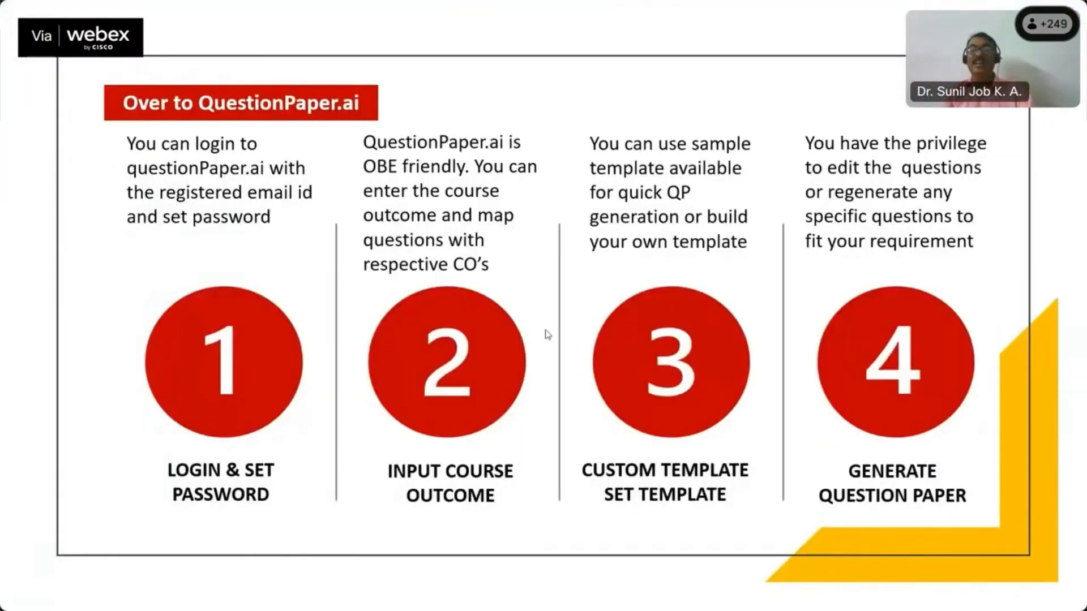
key("alt+Tab")
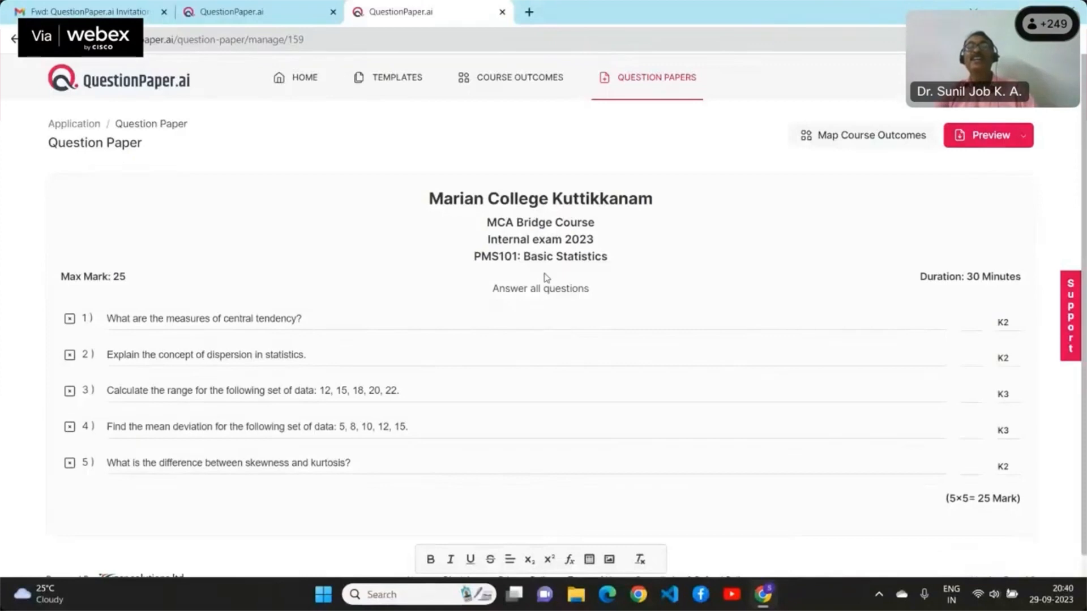
Preview the Basic Statistics paper for export, rate it as satisfactory with the green smiley, and close the preview without downloading
left_click(991, 141)
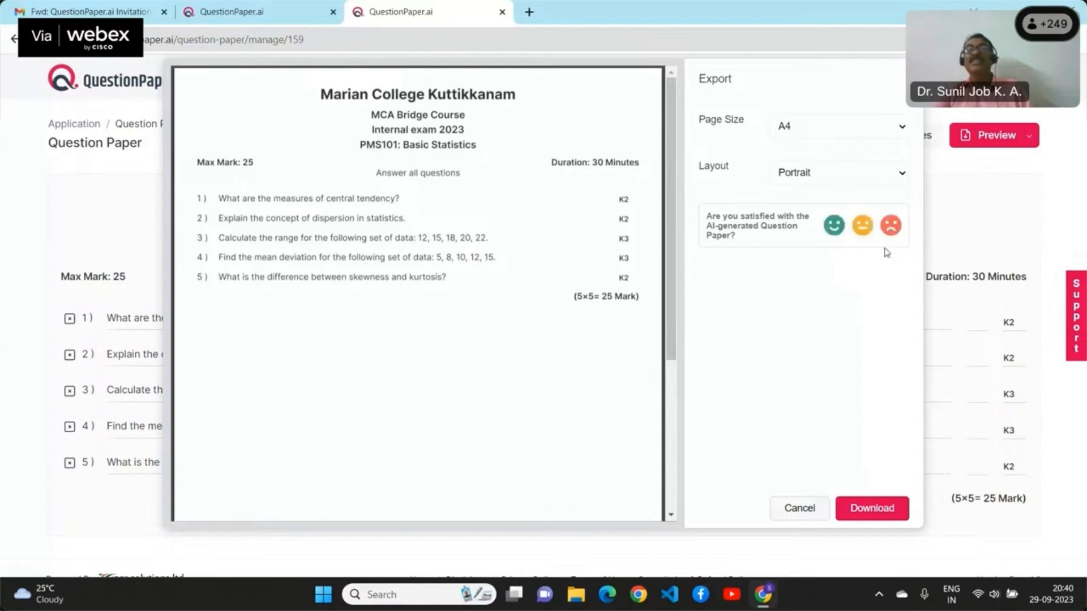
left_click(833, 226)
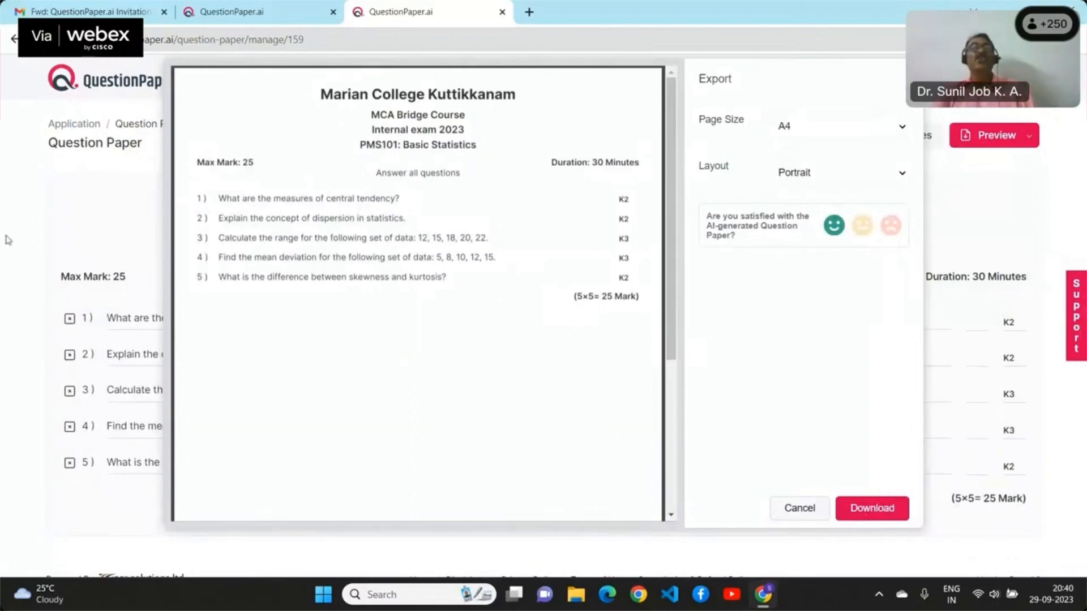
left_click(809, 514)
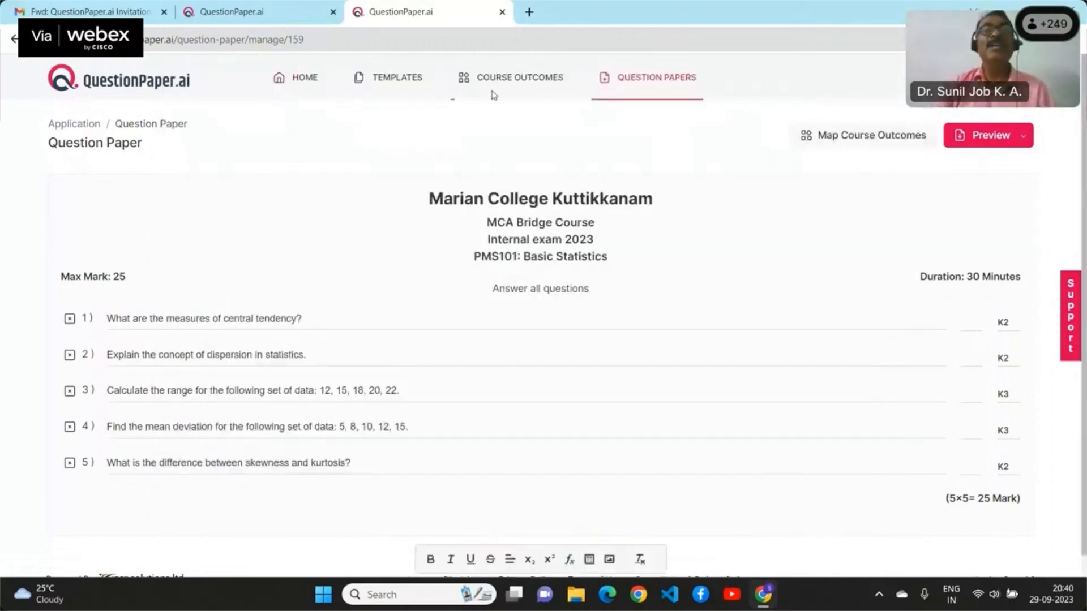
Return to the question paper templates and examine the multiple-choice layout of Template 2
left_click(376, 82)
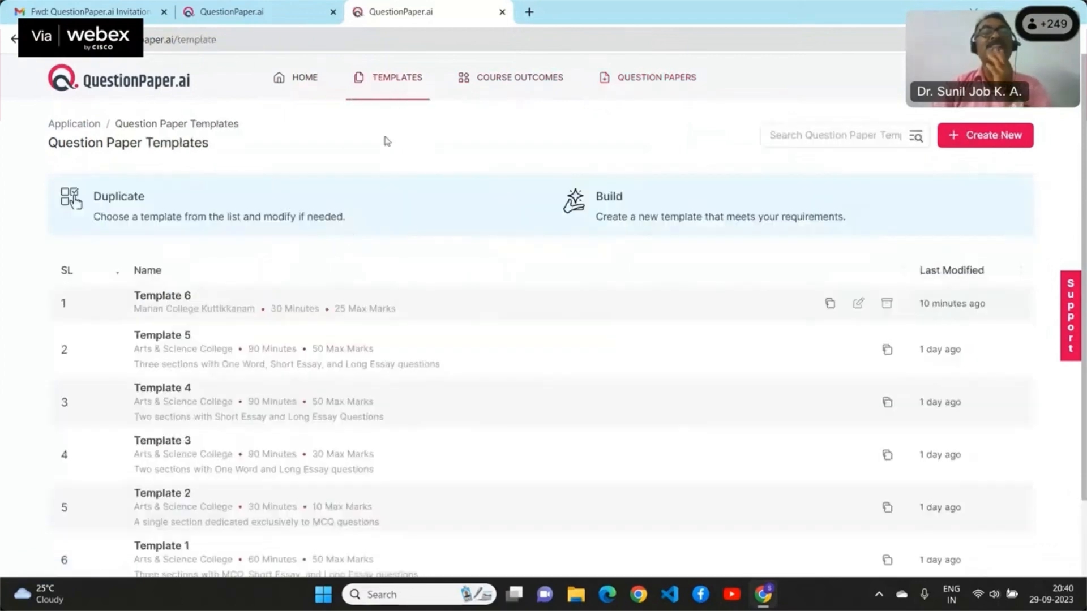
scroll(289, 409, "down", 2)
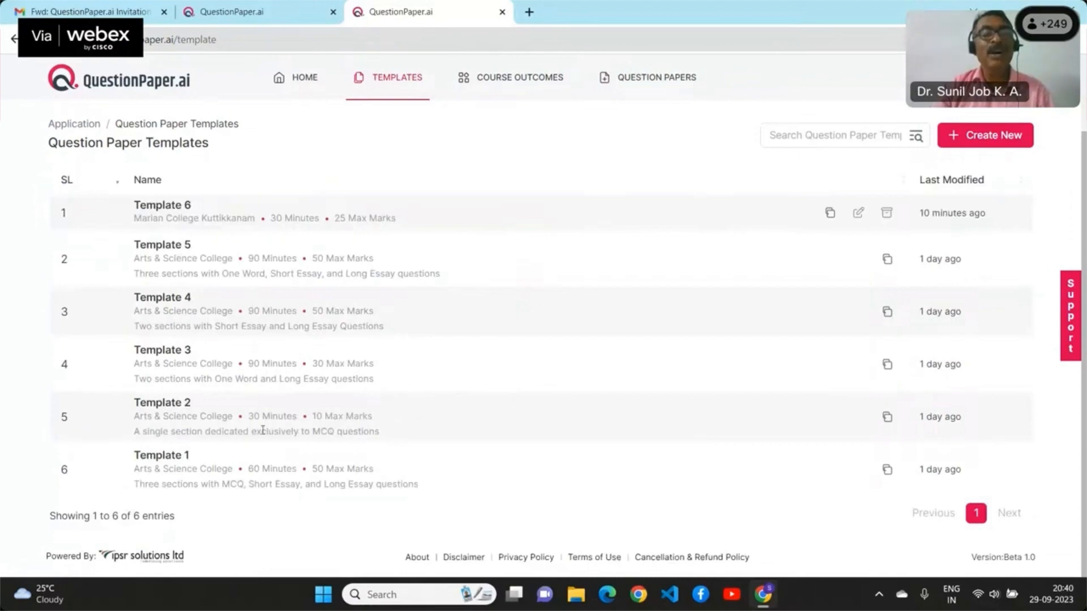
left_click(245, 426)
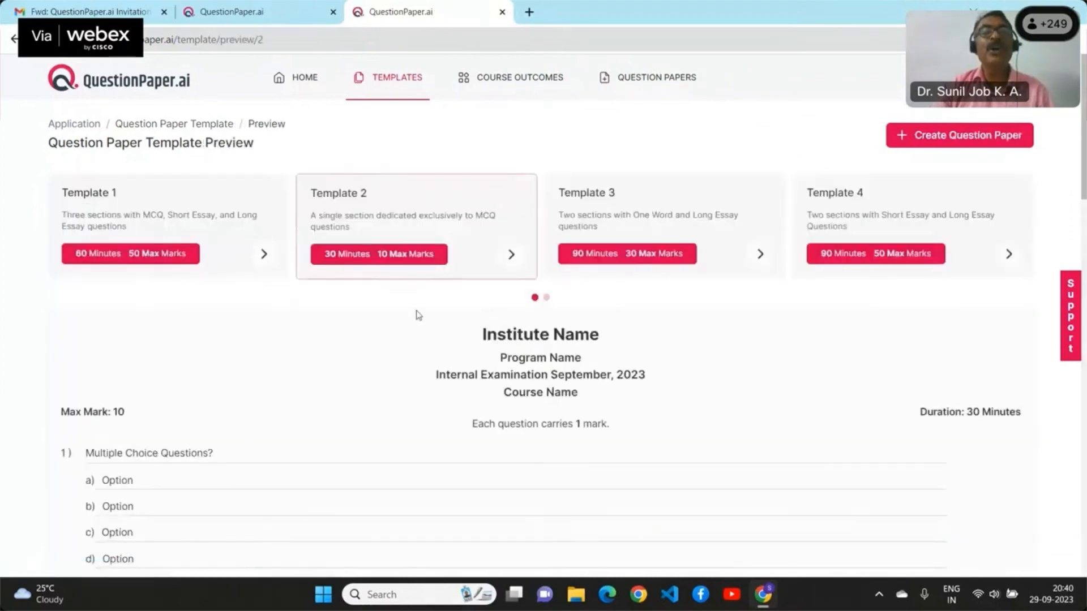
scroll(437, 417, "down", 12)
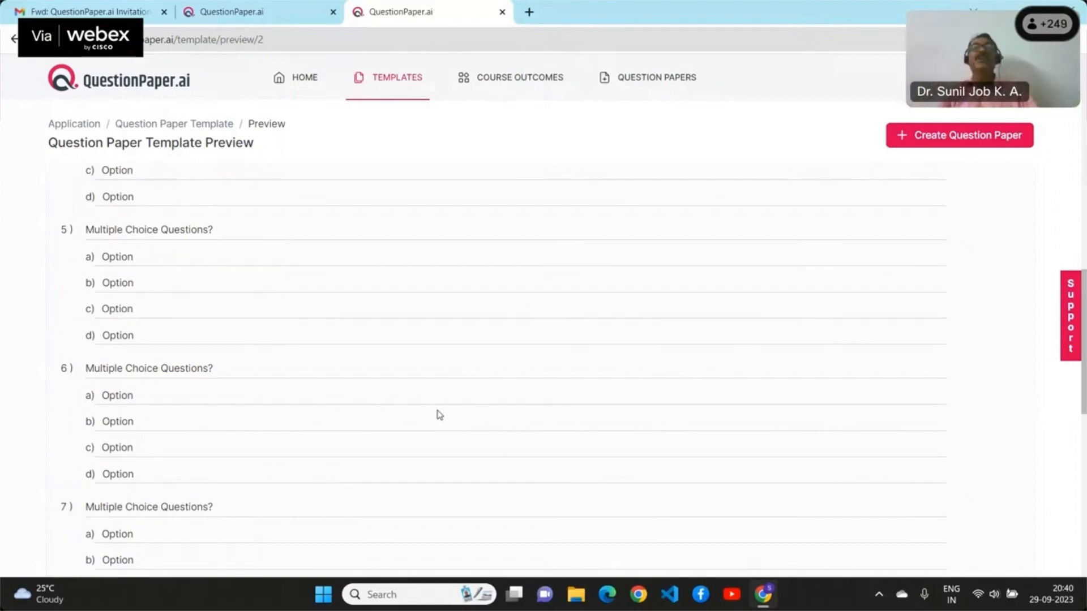
Start a Template 2 question paper with exam name Internal exam 2023, institution Marian College Kuttikkanam, program MCA Bridge Course and course code PMS101
left_click(979, 138)
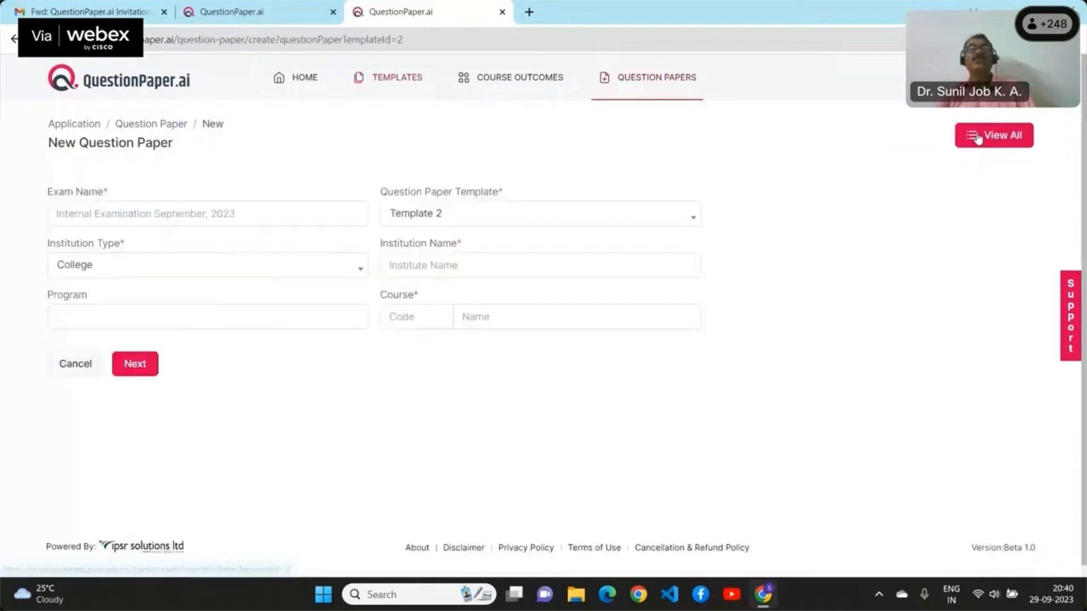
left_click(267, 221)
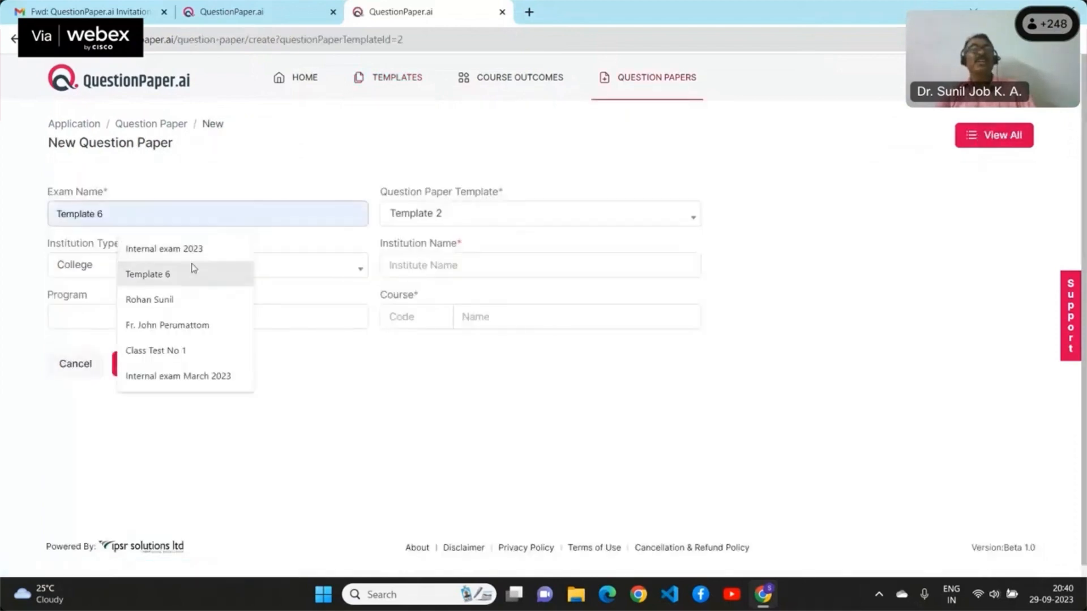
left_click(202, 249)
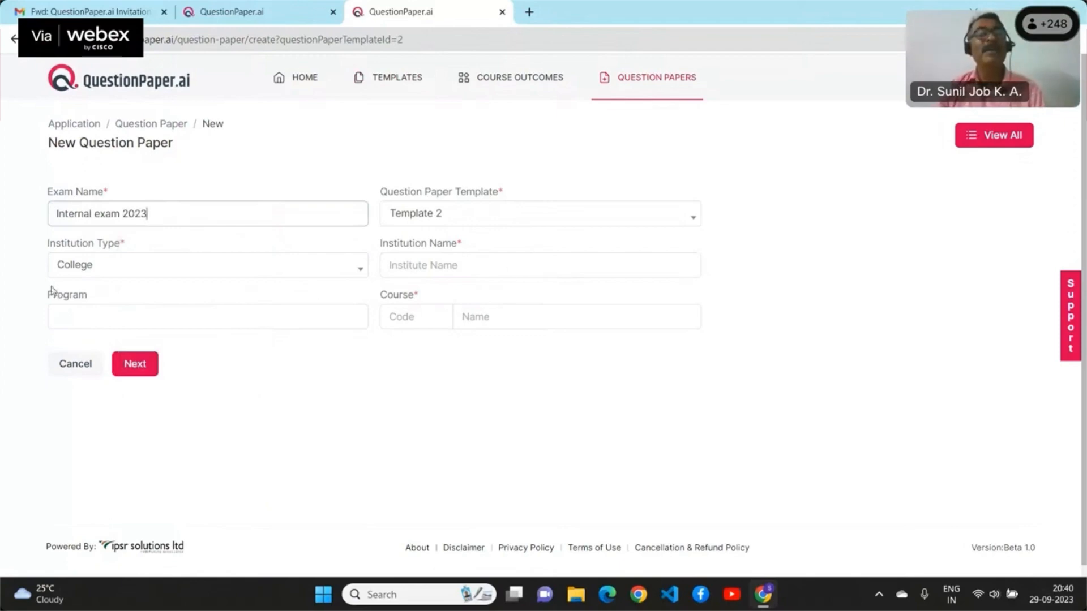
left_click(480, 266)
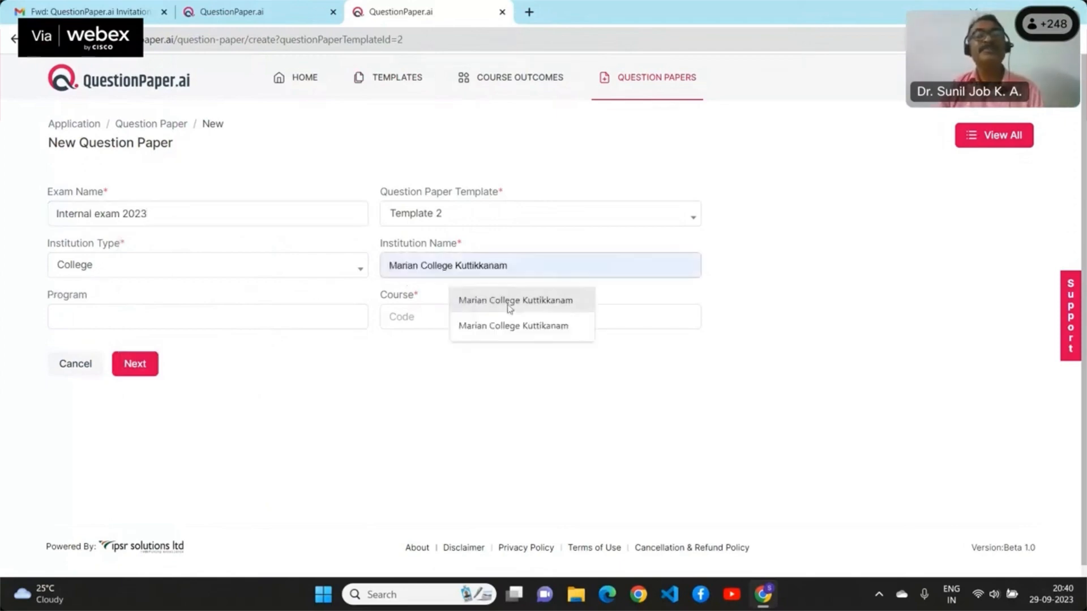
left_click(510, 305)
left_click(293, 319)
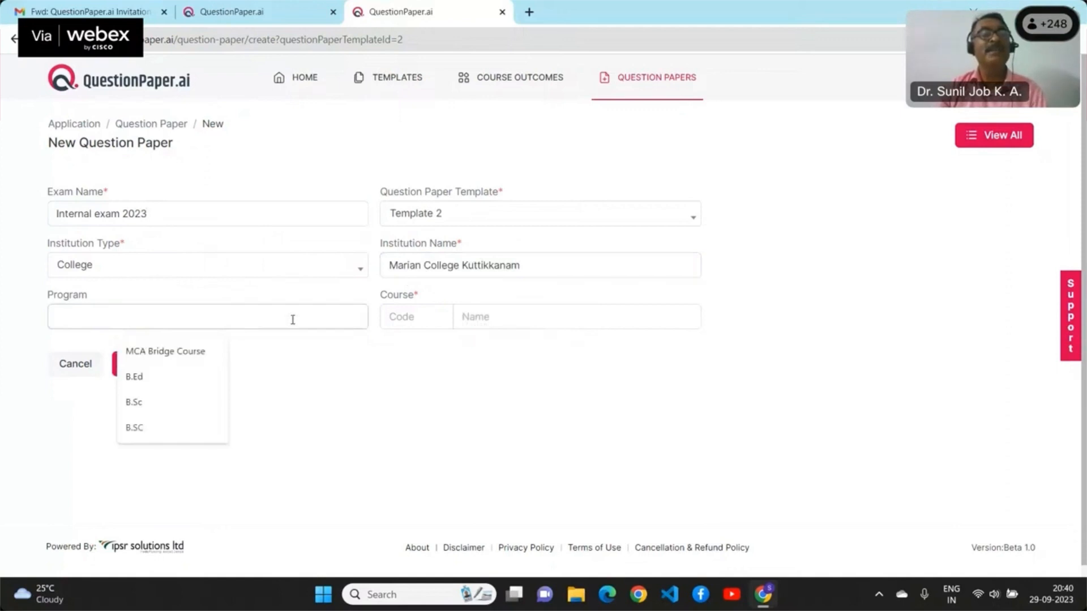
left_click(184, 351)
left_click(433, 325)
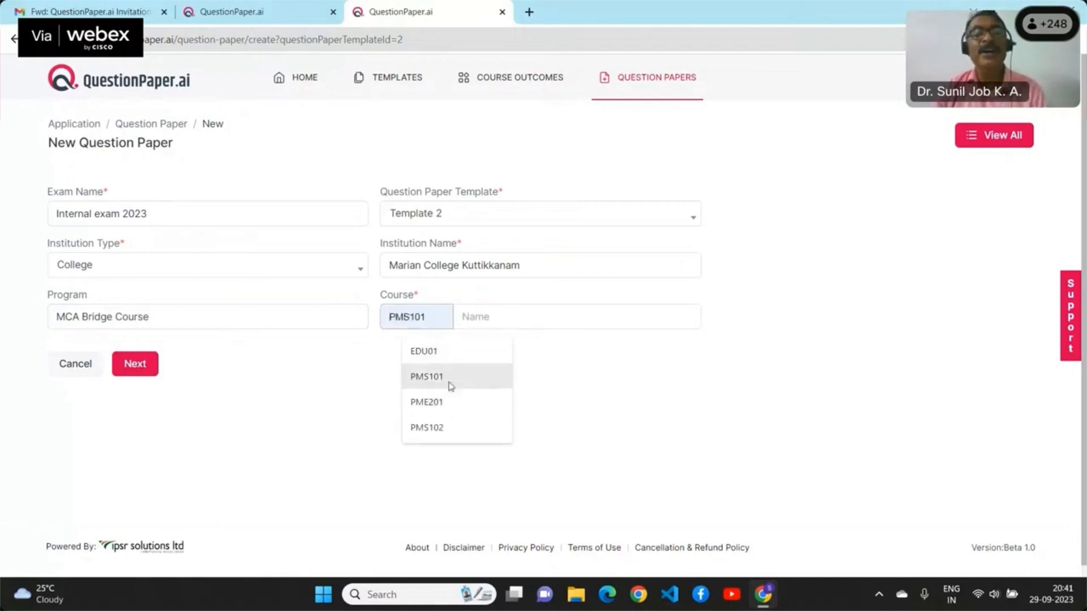
left_click(449, 381)
left_click(488, 316)
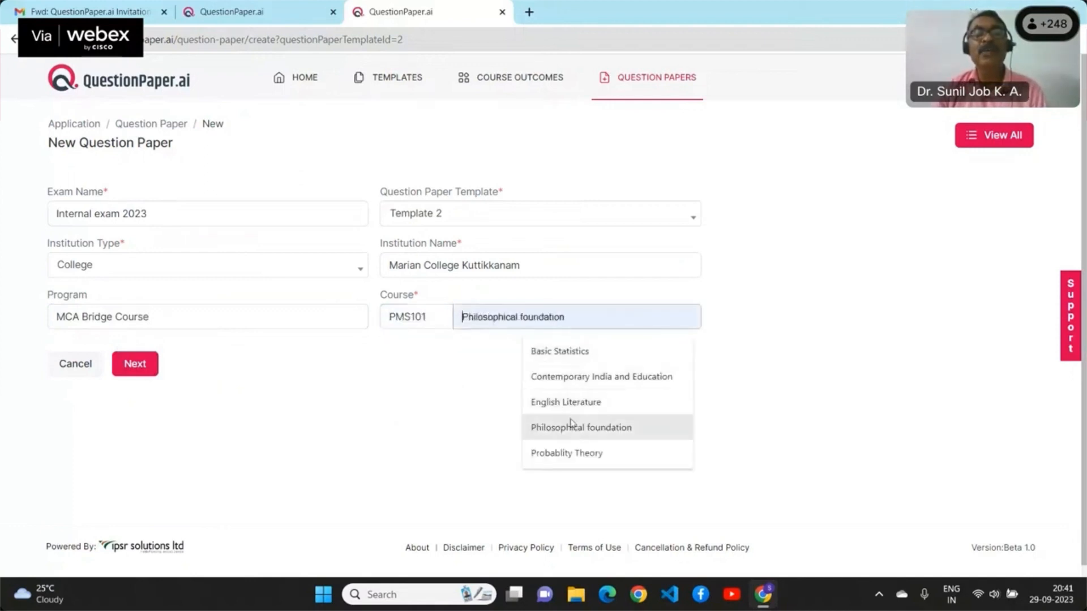
left_click(575, 377)
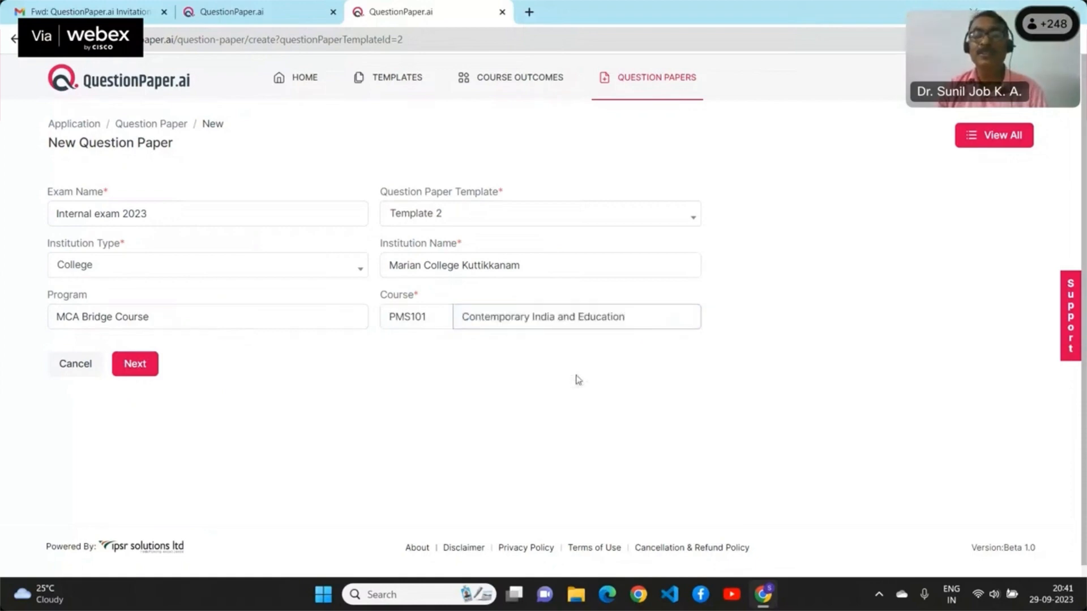
key("BackSpace")
key("BackSpace")
key("BackSpace")
key("BackSpace")
key("BackSpace")
key("BackSpace")
key("BackSpace")
key("BackSpace")
key("BackSpace")
key("BackSpace")
key("BackSpace")
key("BackSpace")
key("BackSpace")
key("BackSpace")
key("BackSpace")
key("BackSpace")
key("BackSpace")
key("BackSpace")
key("BackSpace")
key("BackSpace")
key("BackSpace")
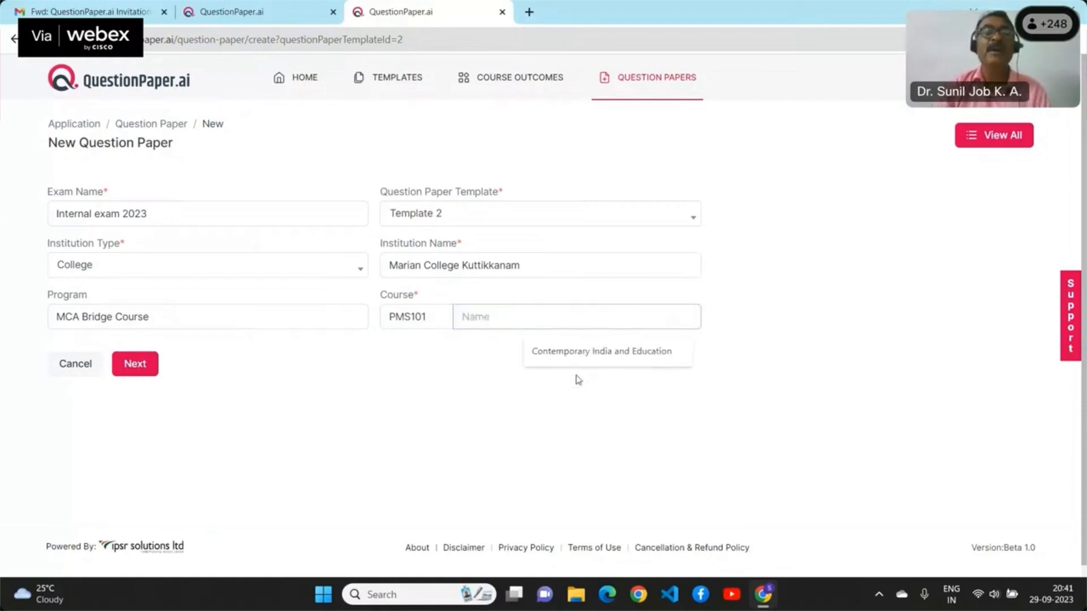
Set the course name to Basic Statistics and proceed to the question generation settings
left_click(530, 318)
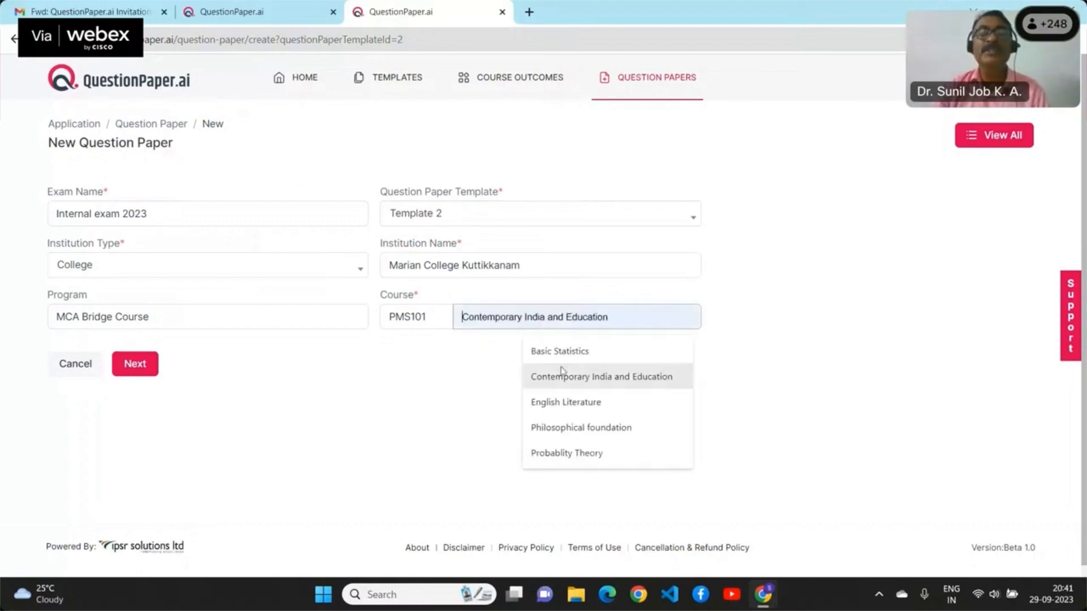
left_click(585, 356)
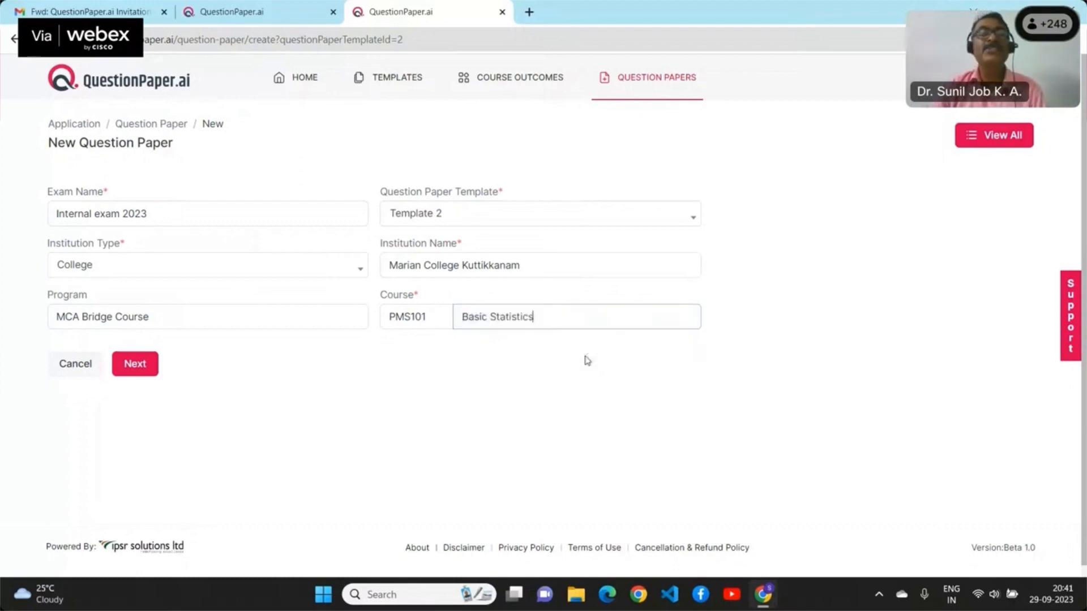
left_click(135, 368)
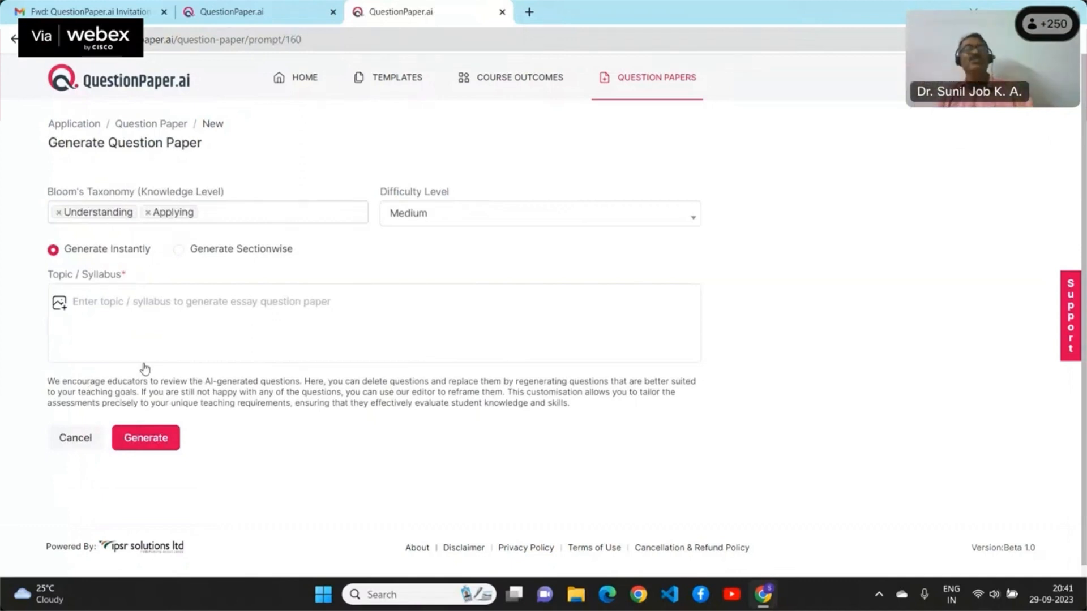
Paste the copied syllabus as the topic and remove "(8 Hours)" from its Module 5 heading
right_click(121, 307)
left_click(141, 411)
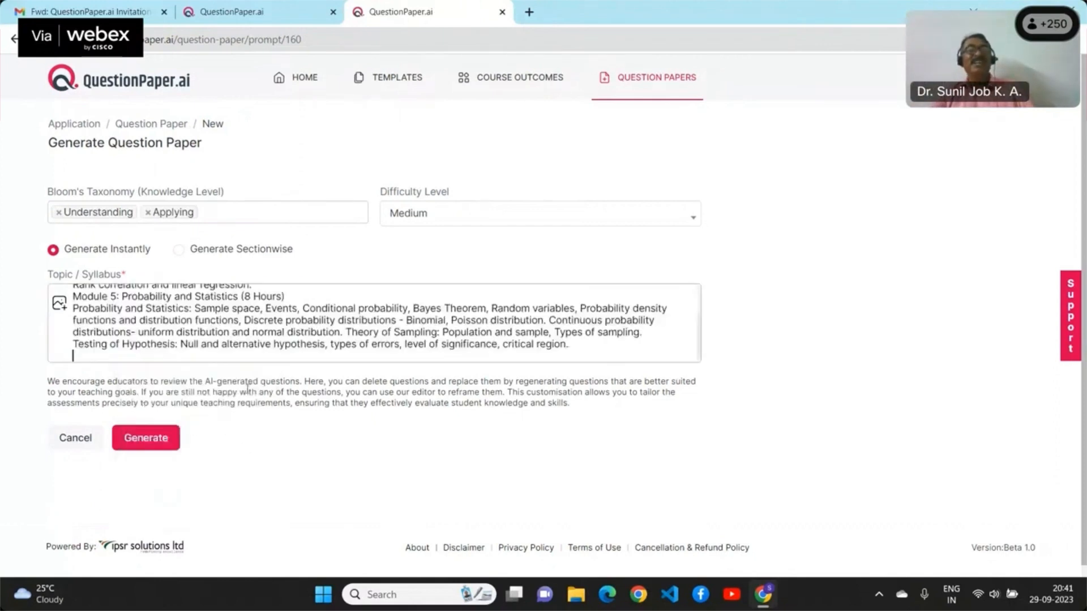
left_click(297, 295)
key("BackSpace")
key("BackSpace")
key("BackSpace")
key("BackSpace")
key("BackSpace")
key("BackSpace")
key("BackSpace")
key("BackSpace")
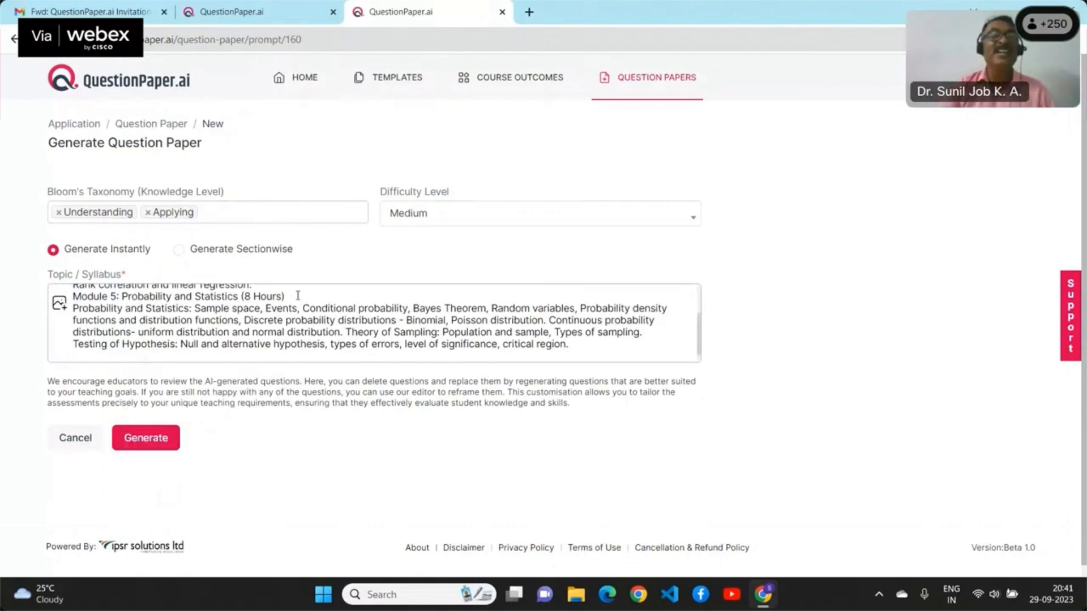
key("BackSpace")
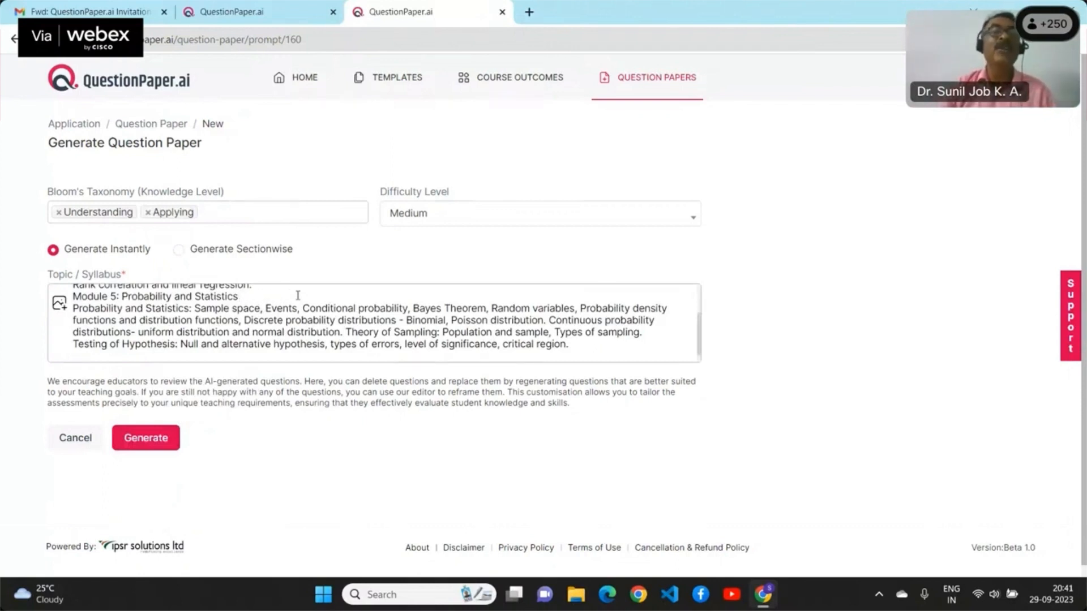
Remove "(8 Hours)" from the Module 4: Basic Statistics heading in the syllabus
scroll(299, 295, "up", 1)
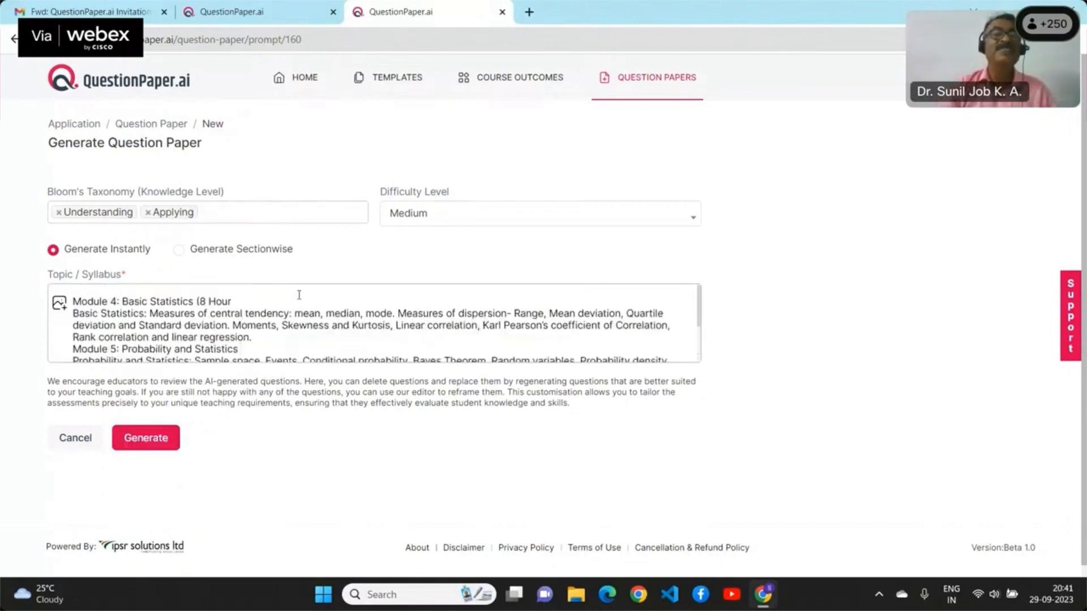
key("BackSpace")
key("BackSpace")
key("BackSpace")
key("BackSpace")
key("BackSpace")
key("BackSpace")
key("BackSpace")
key("BackSpace")
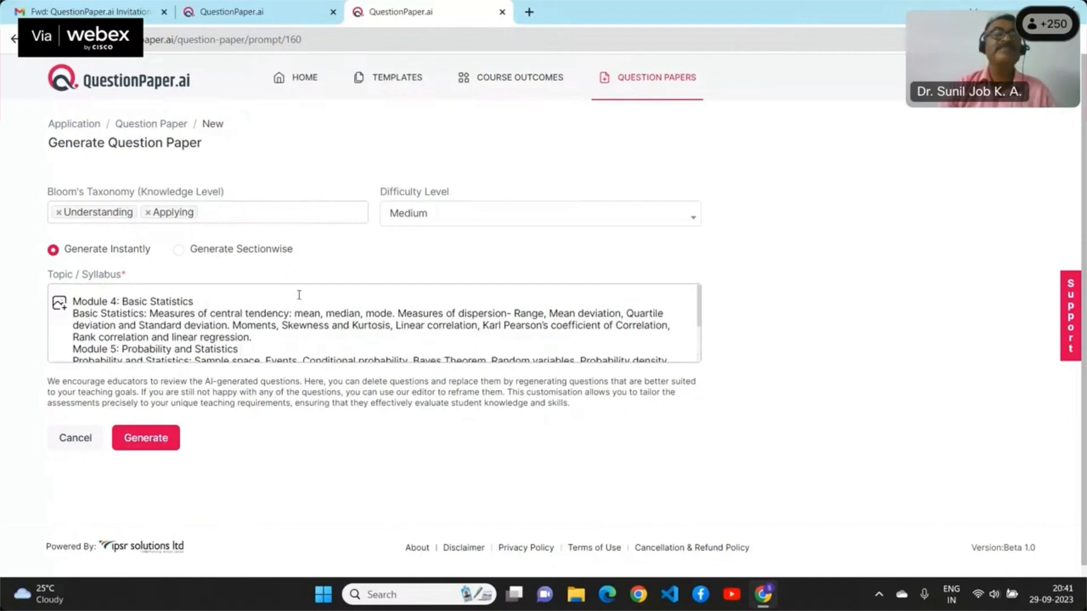
Generate the multiple-choice question paper instantly from the syllabus and look through all its questions
left_click(163, 434)
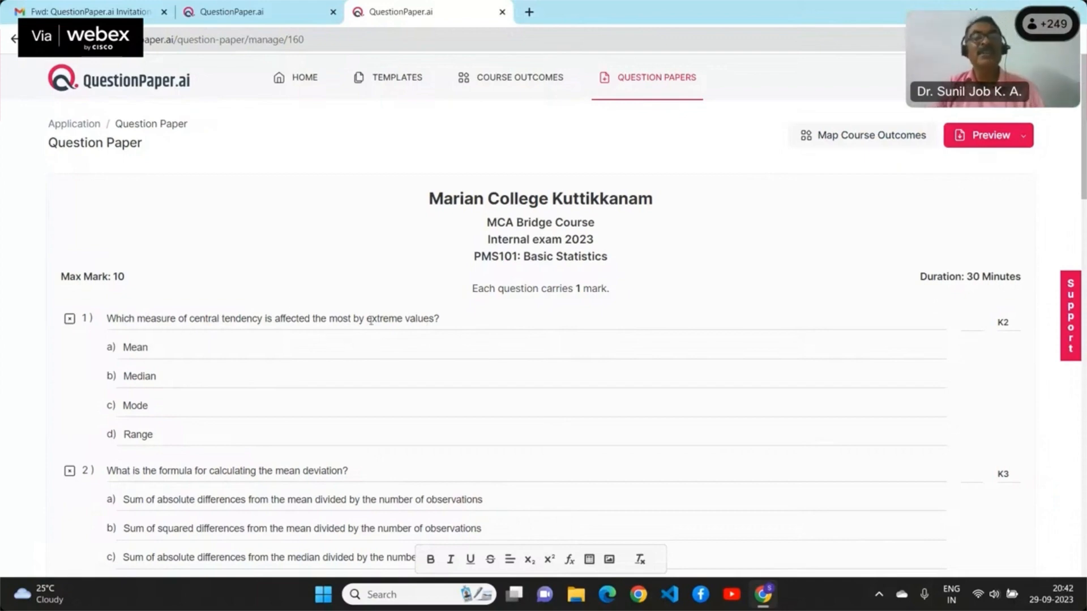
scroll(686, 430, "down", 1)
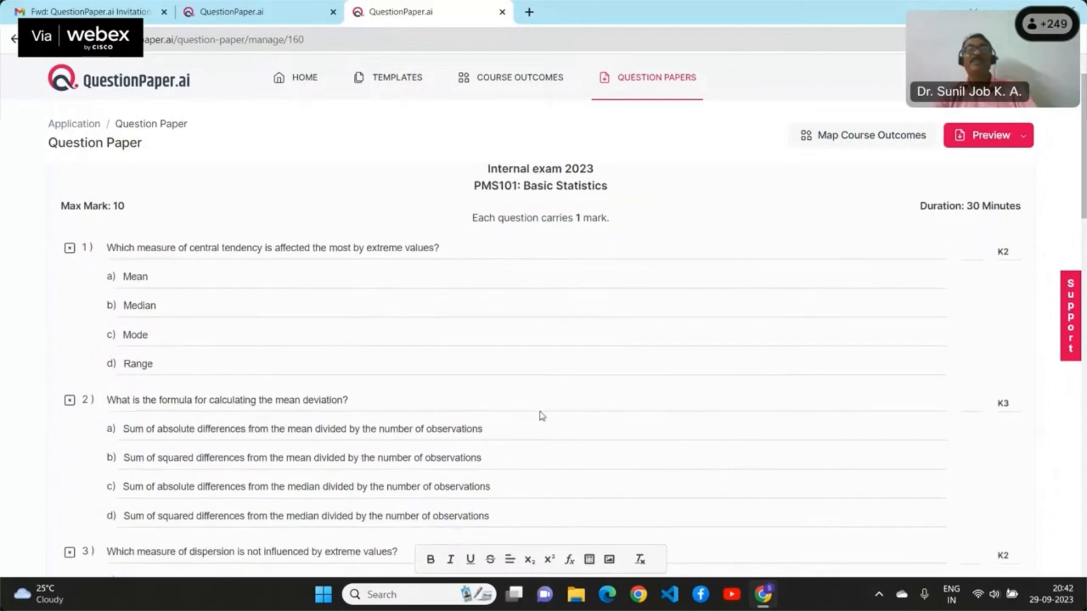
scroll(762, 406, "down", 14)
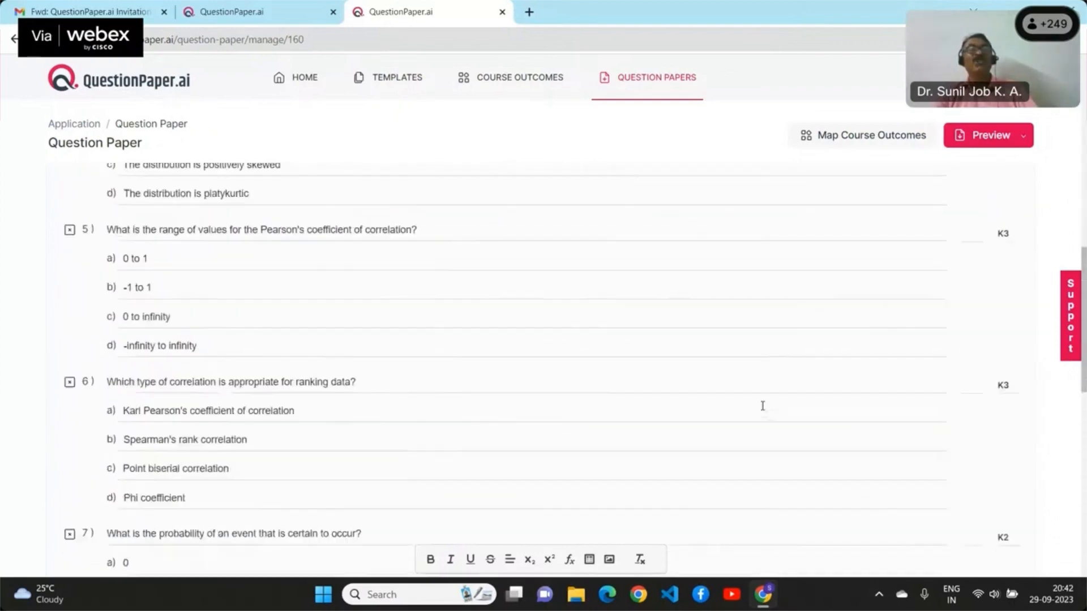
scroll(763, 406, "down", 6)
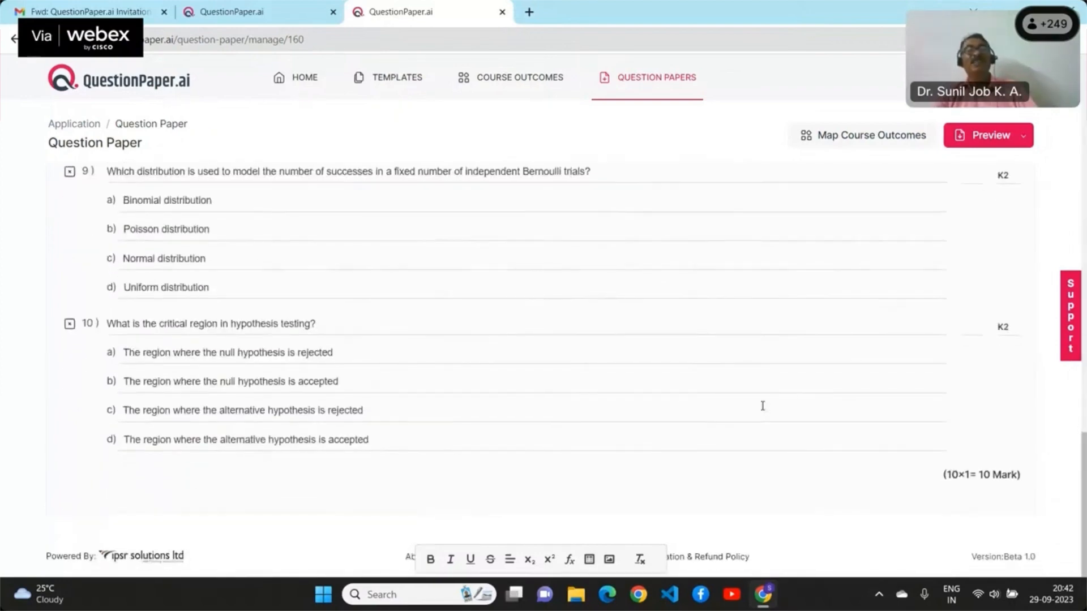
scroll(762, 406, "up", 15)
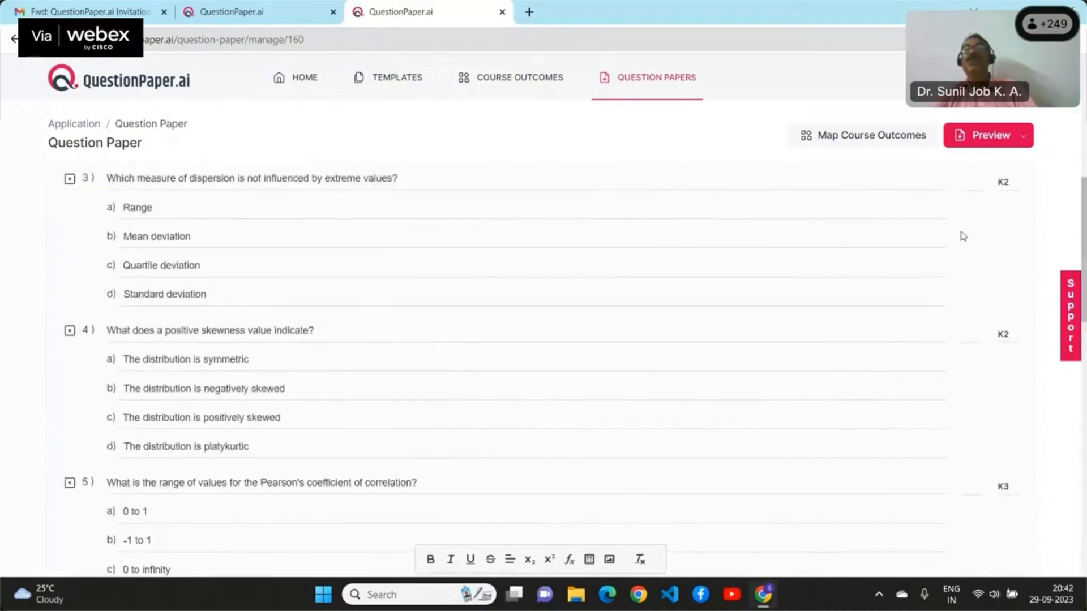
Generate the answer key for the multiple-choice paper, look through it and close it without copying
left_click(1026, 141)
left_click(992, 169)
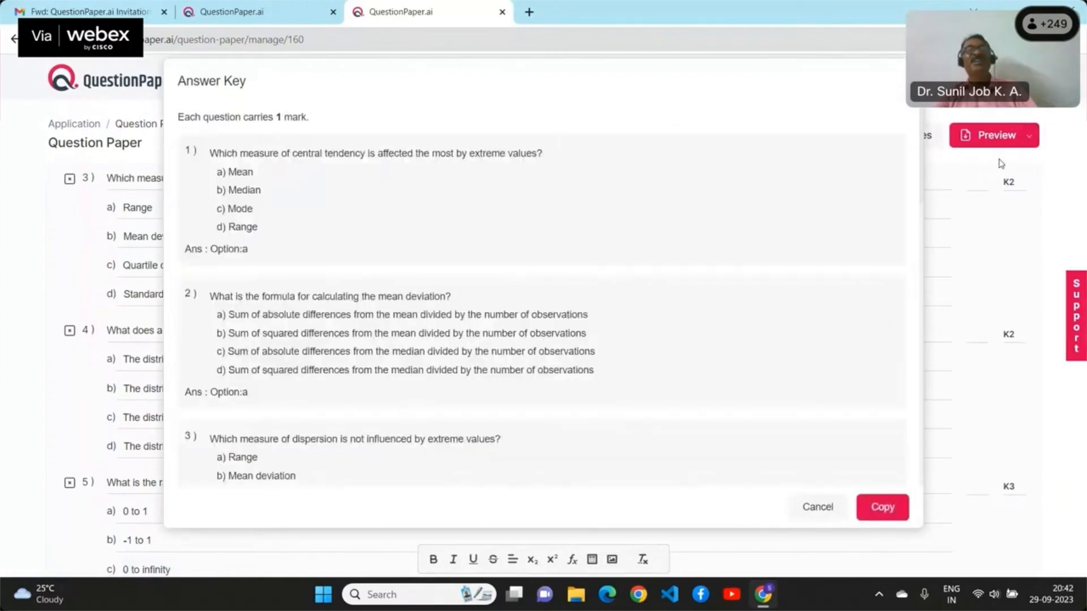
scroll(593, 252, "down", 3)
scroll(594, 252, "up", 3)
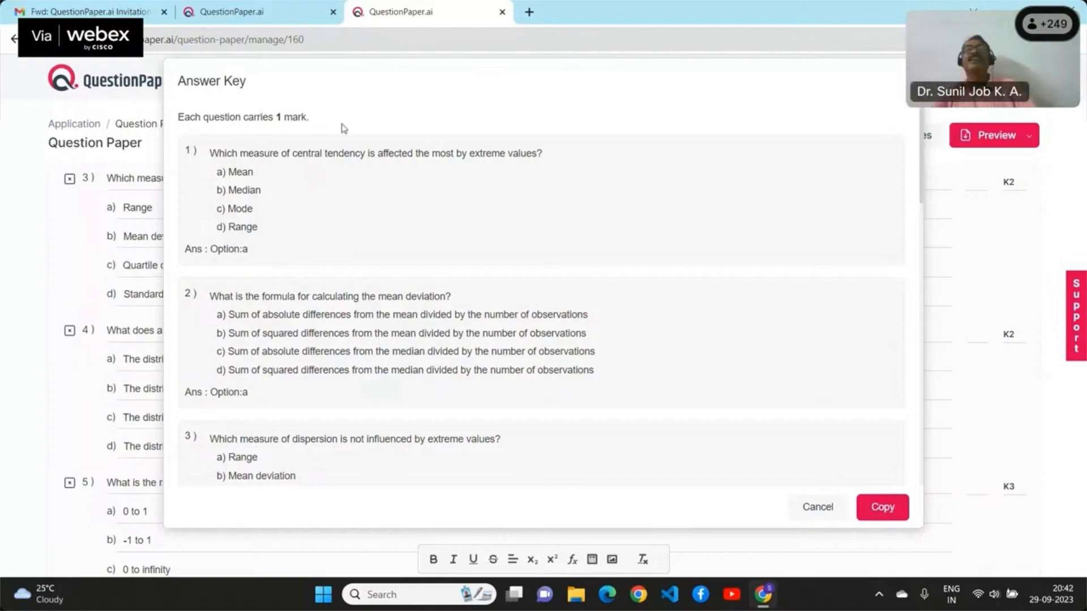
left_click(819, 507)
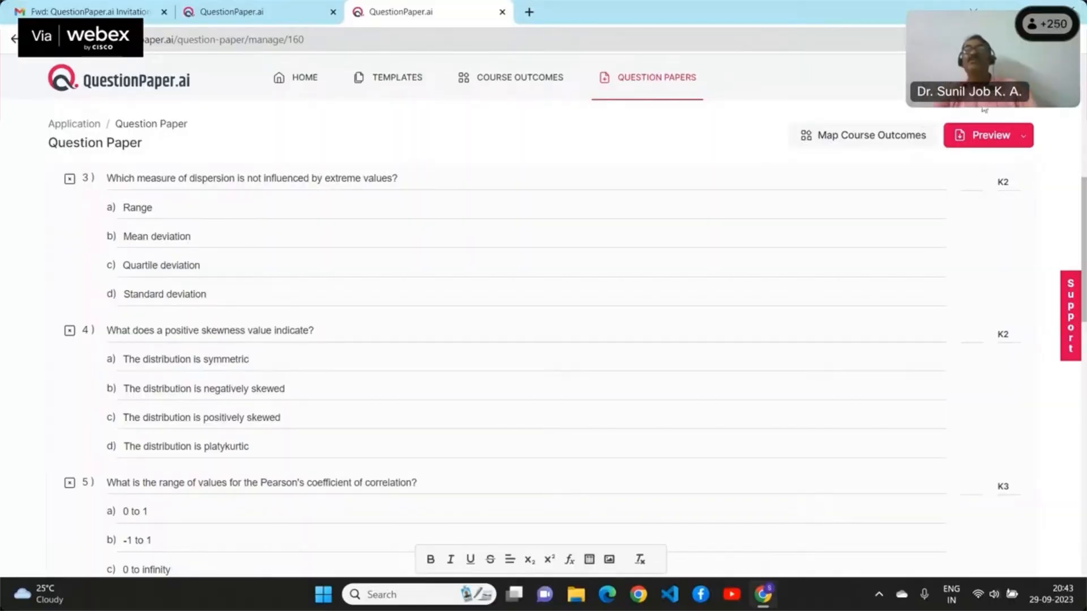
Preview the multiple-choice paper for export, rate it with the green smiley and download it as an A4 portrait PDF
left_click(991, 139)
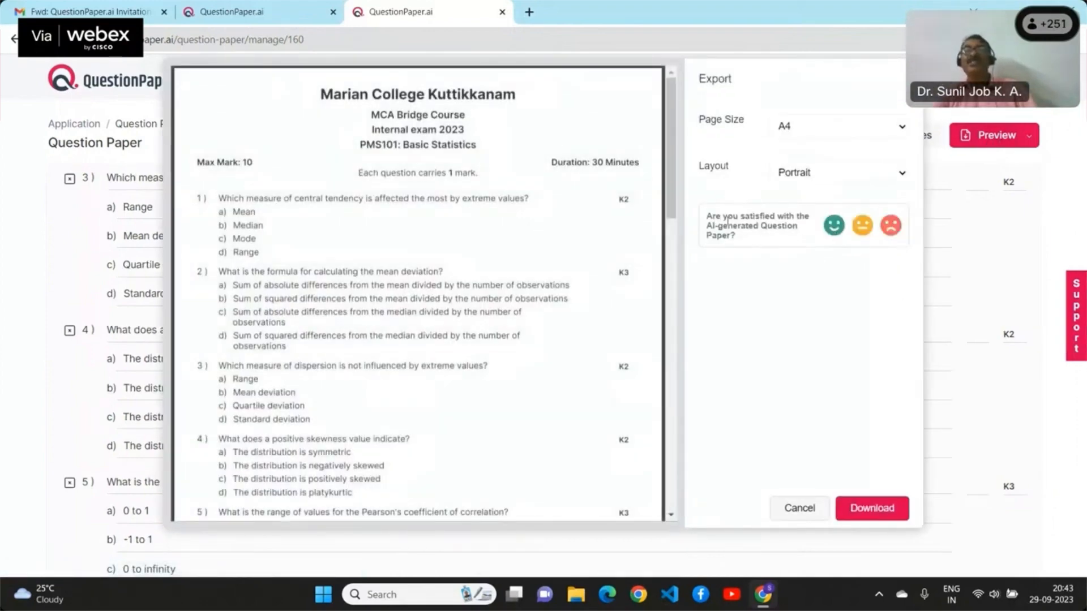
left_click(834, 227)
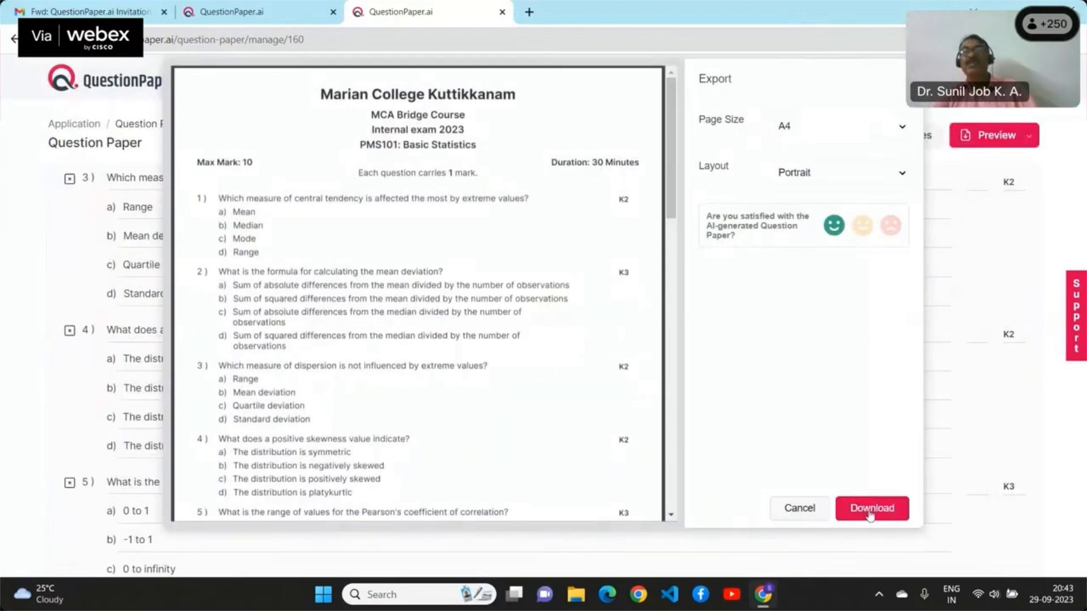
left_click(871, 509)
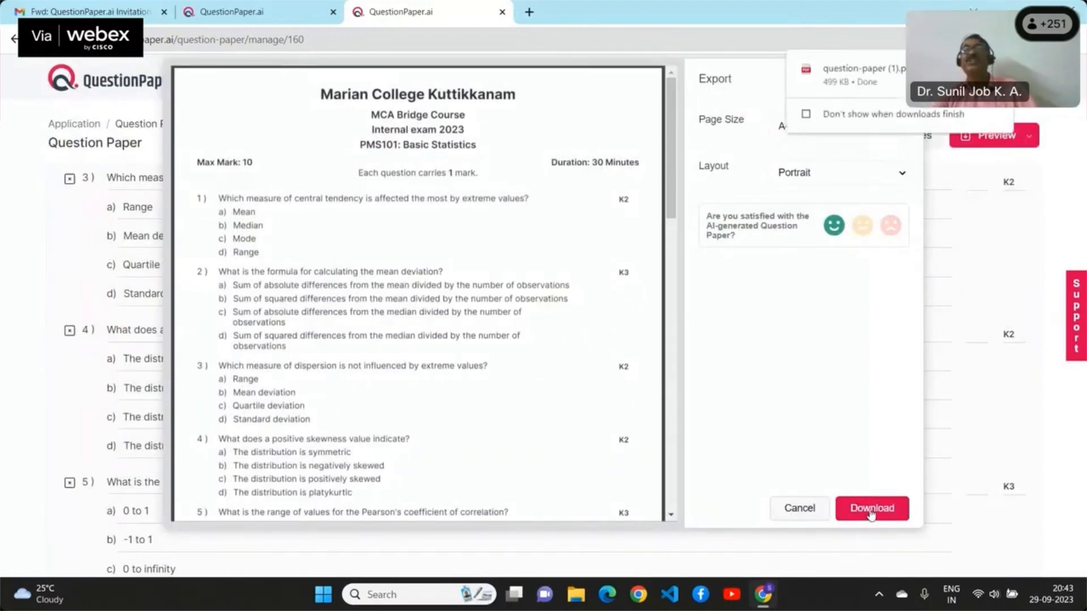
Open the downloaded question-paper (1).pdf and view its first page
left_click(871, 84)
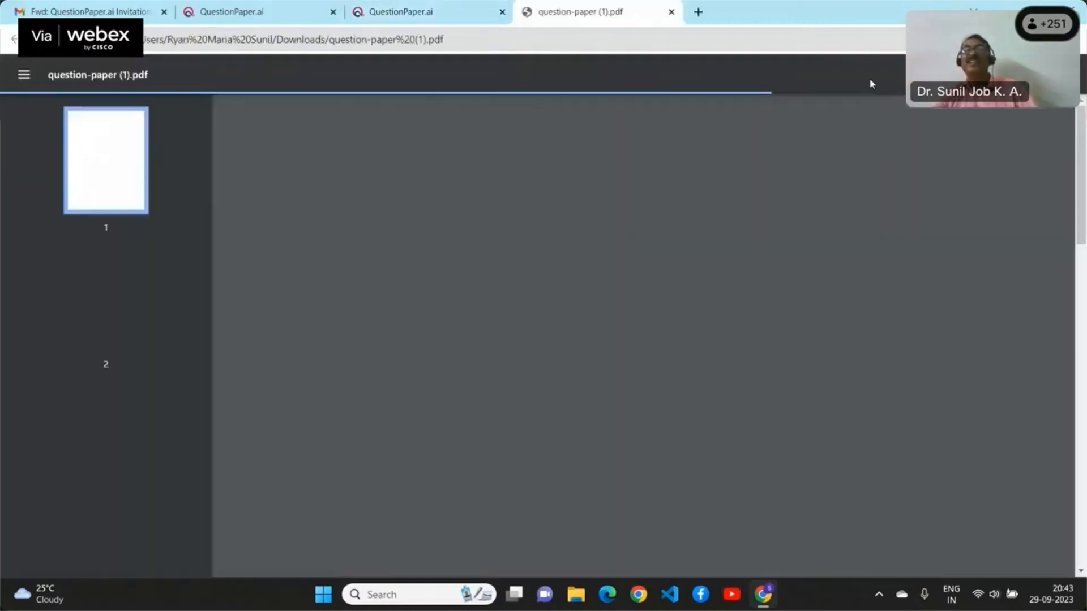
left_click_drag(1081, 172, 1085, 100)
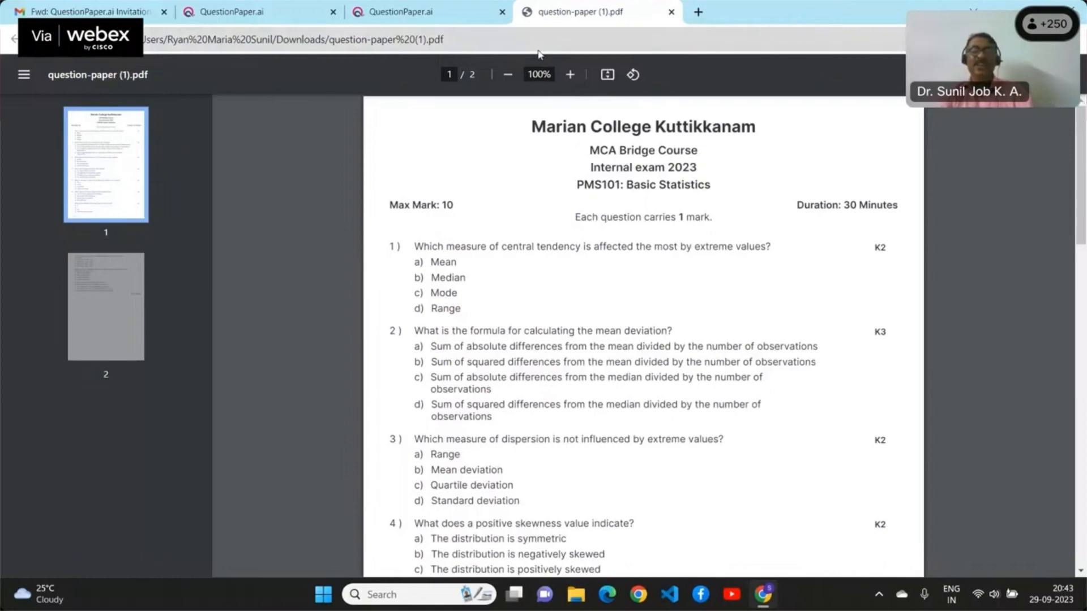
key("Right")
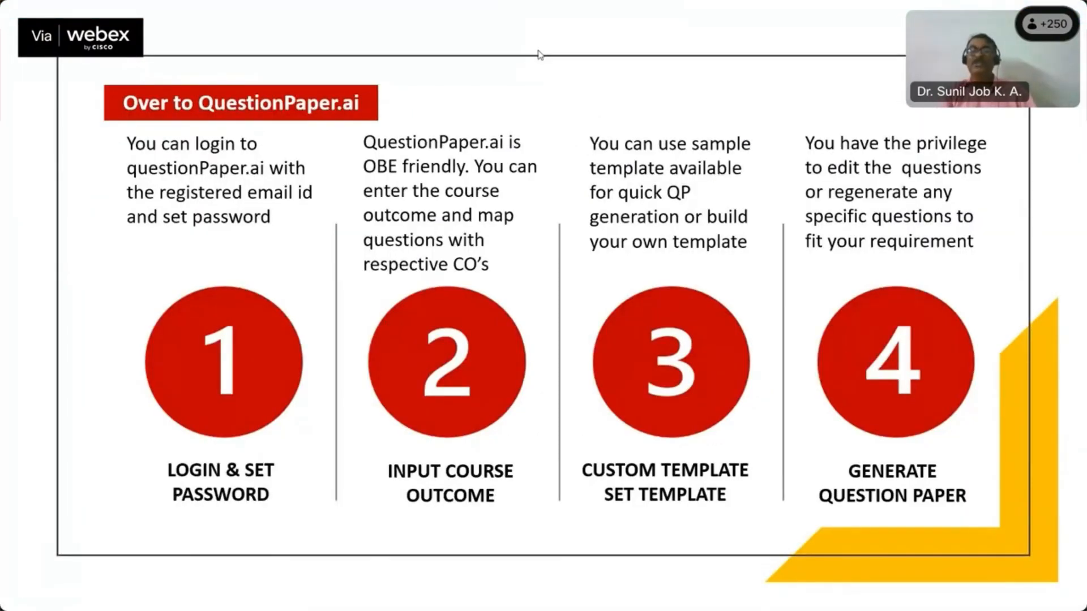
key("Right")
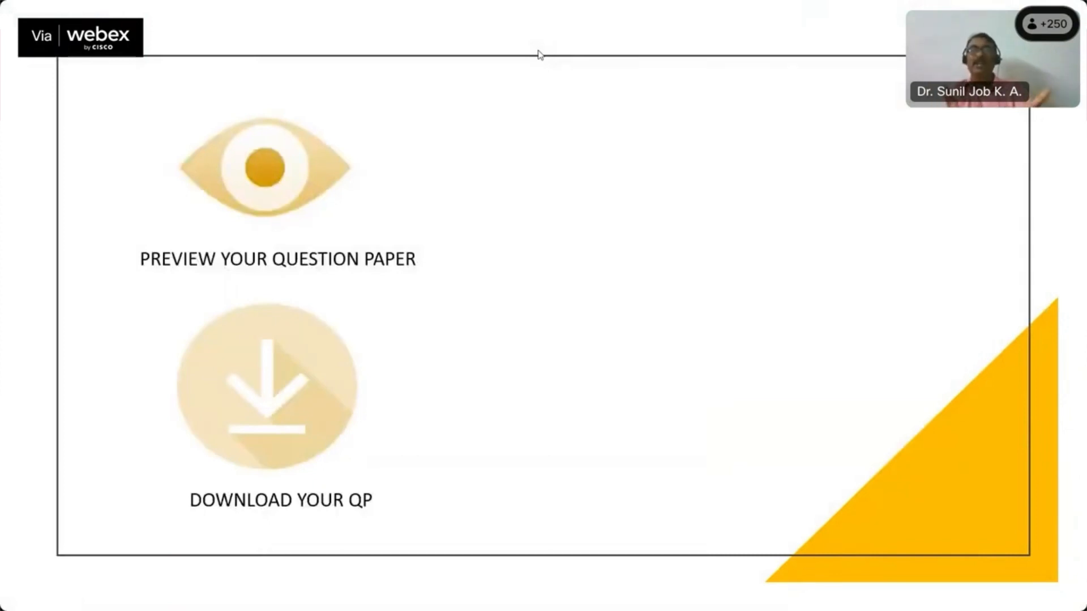
left_click(713, 205)
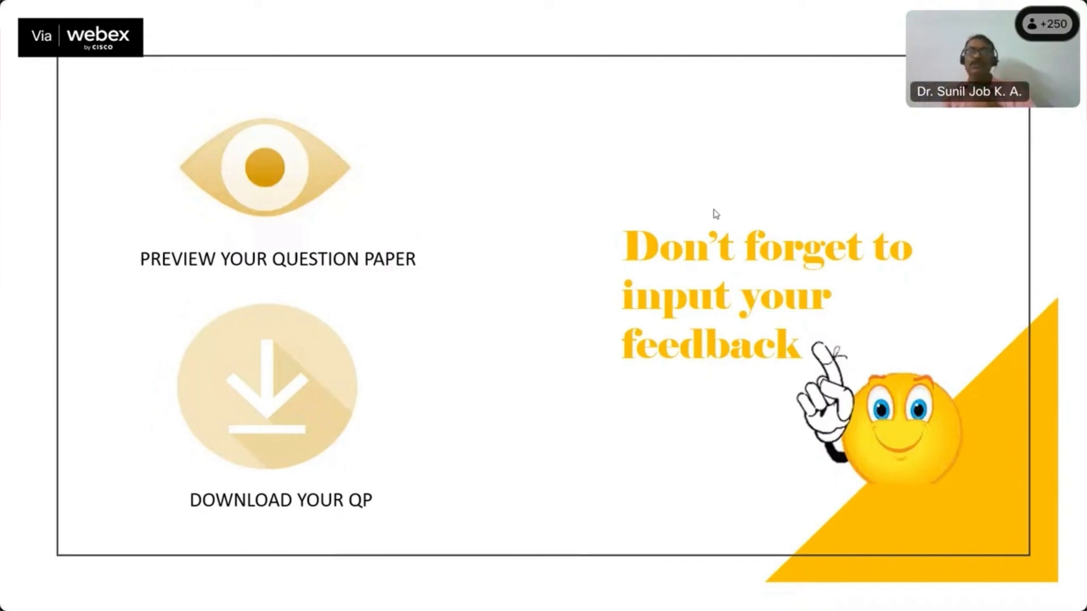
key("Right")
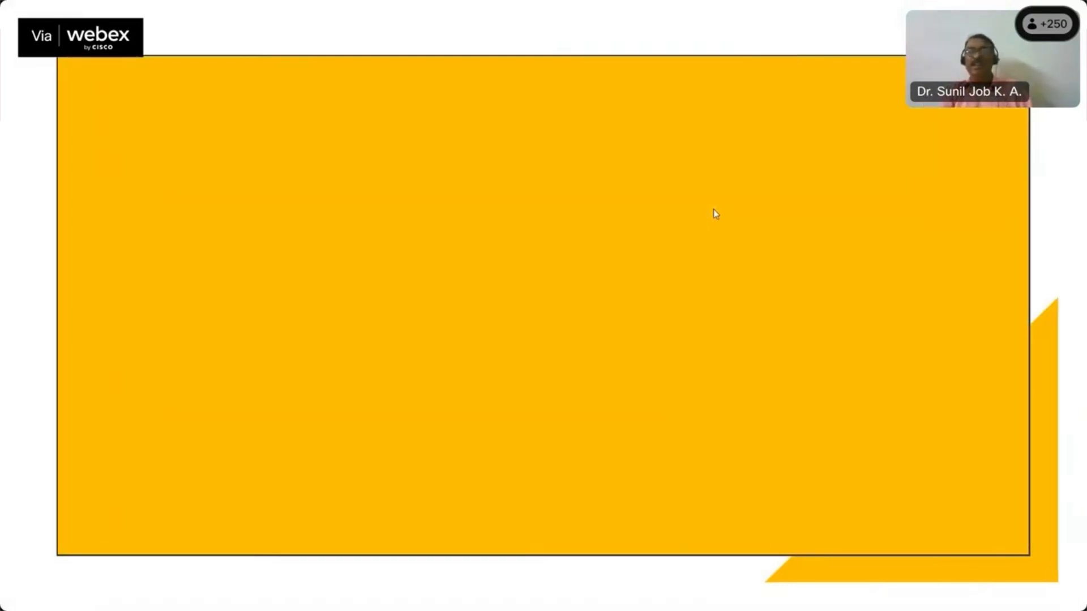
key("Right")
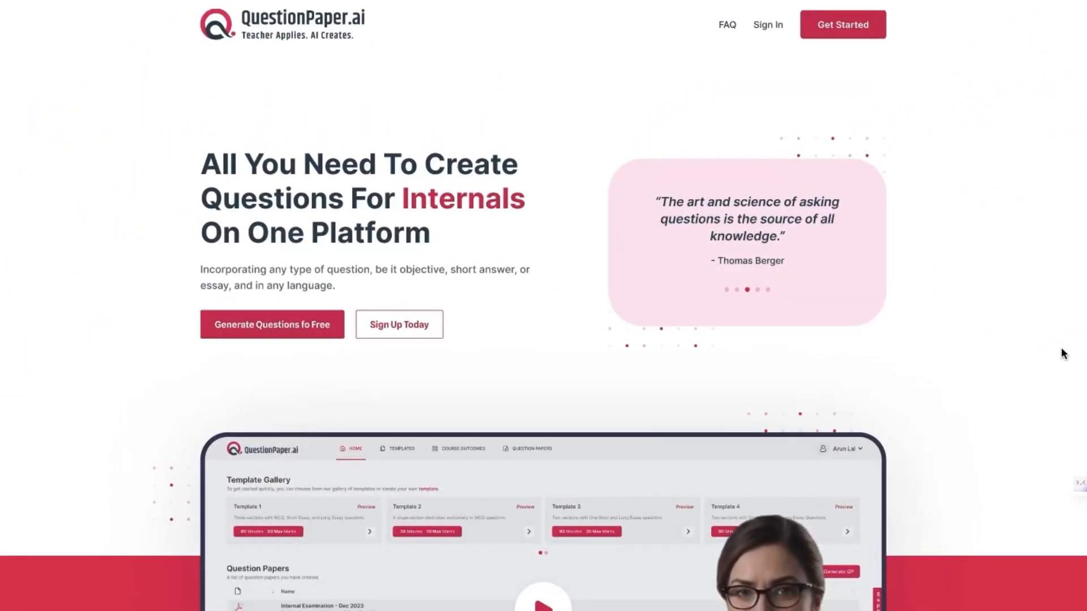
Look through the QuestionPaper.ai home page, from the introduction and feature descriptions to the company section and frequently asked questions
scroll(1061, 348, "down", 7)
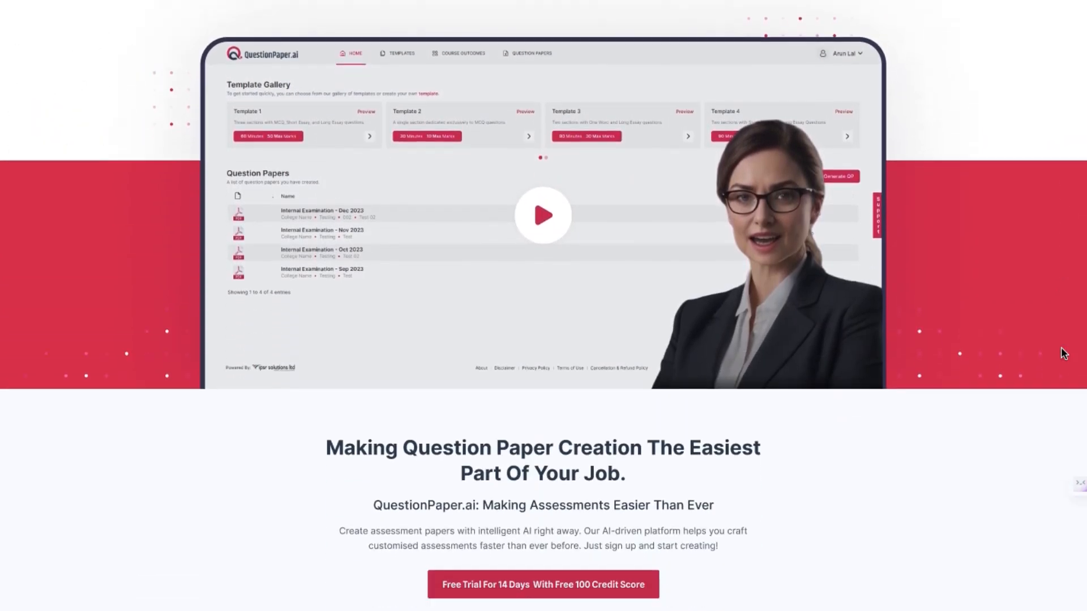
scroll(1062, 353, "down", 7)
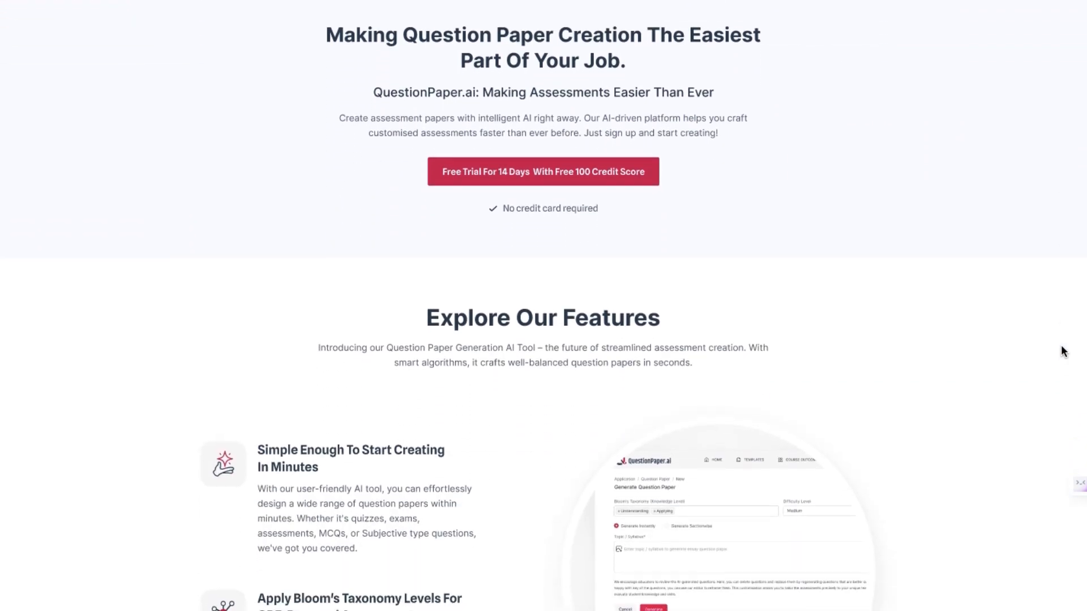
scroll(1061, 346, "down", 10)
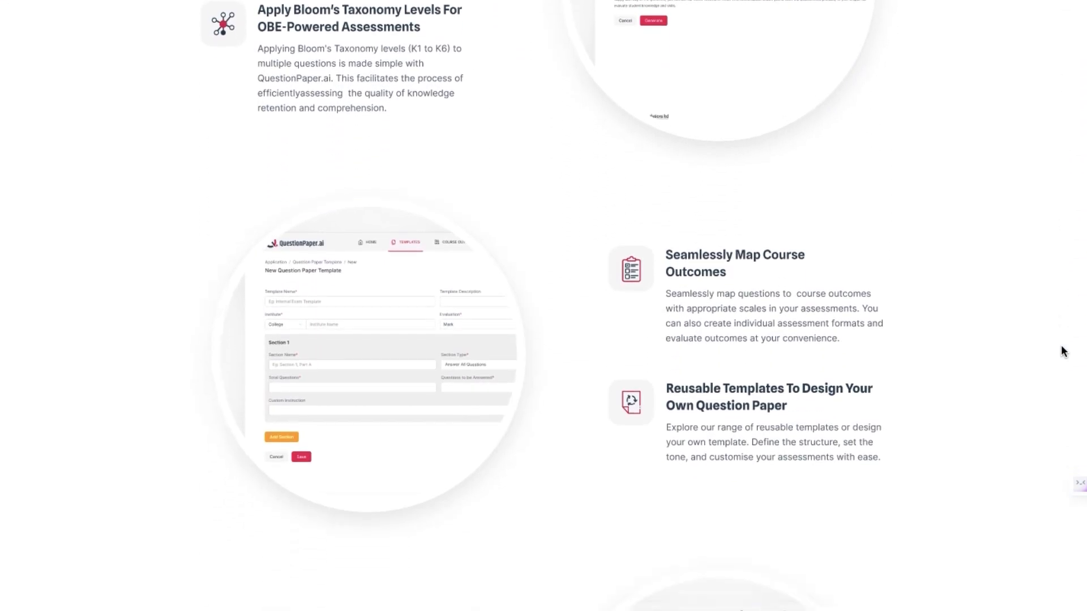
scroll(1062, 351, "down", 6)
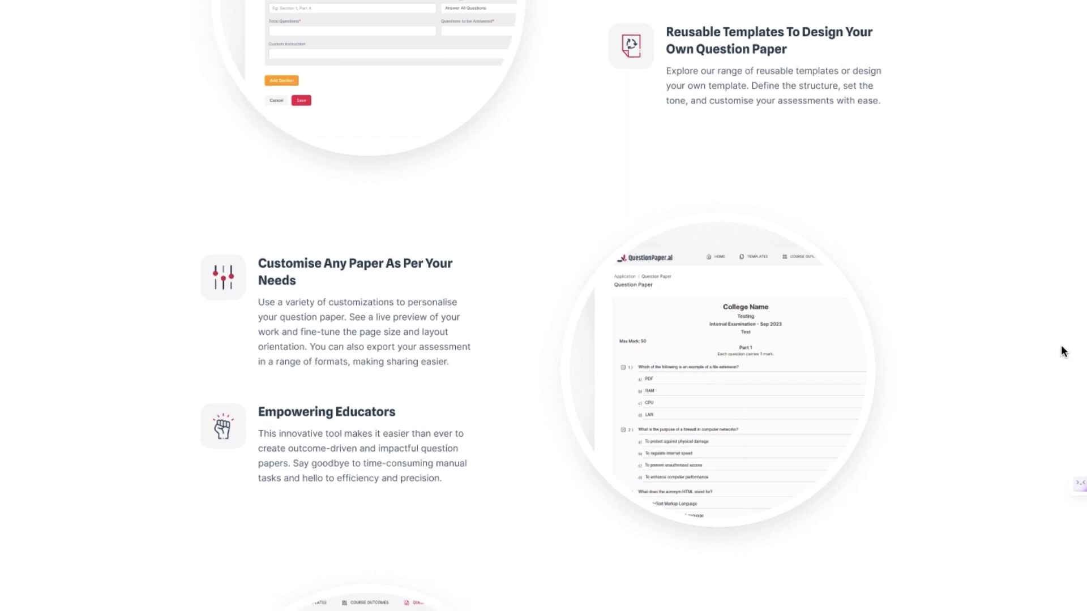
scroll(1061, 351, "down", 8)
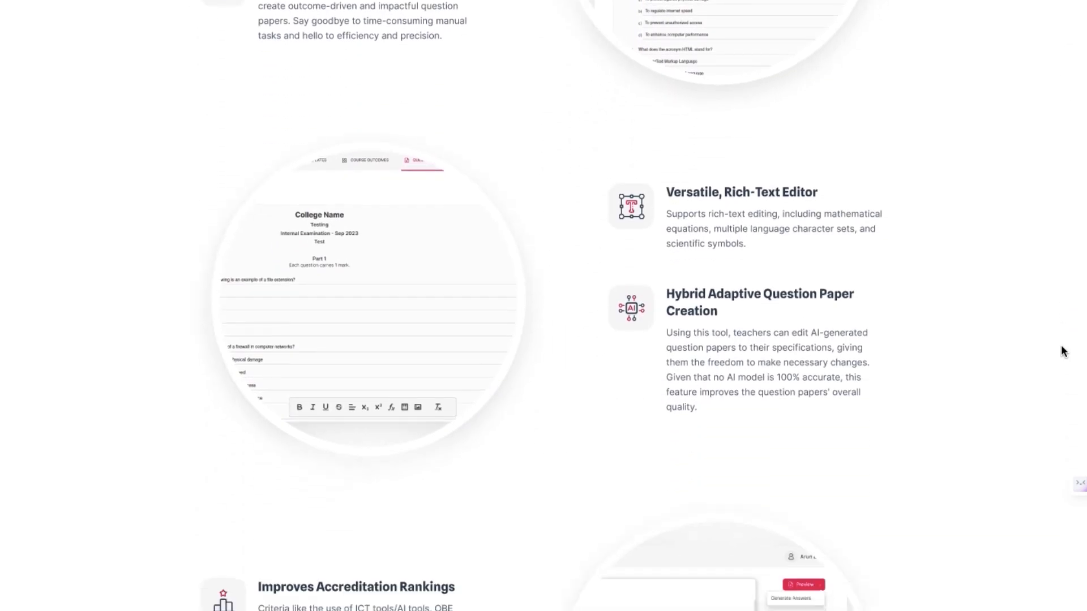
scroll(1062, 351, "down", 5)
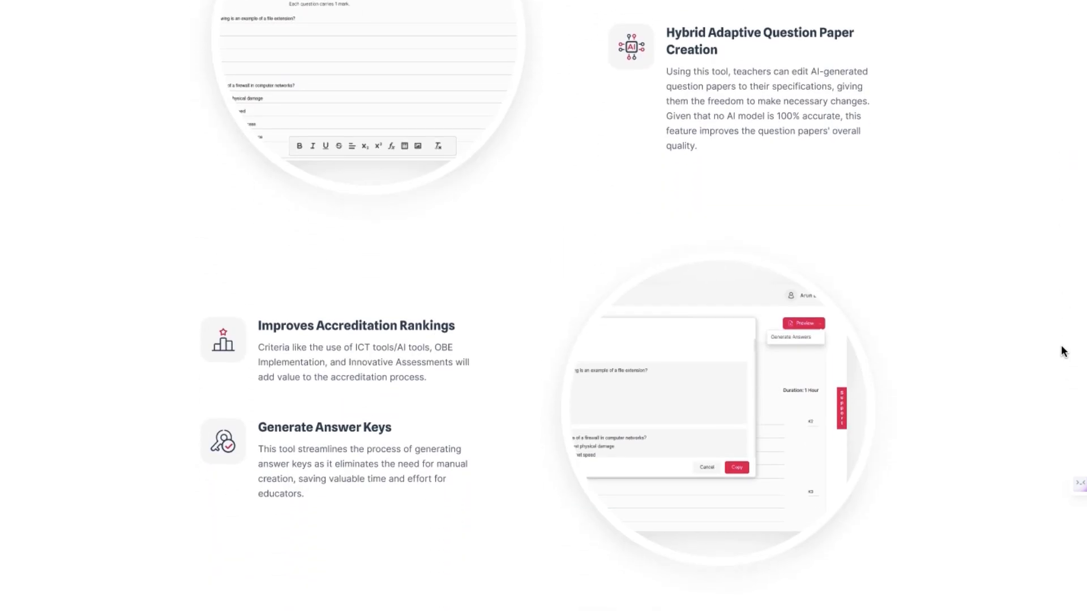
scroll(1061, 351, "down", 6)
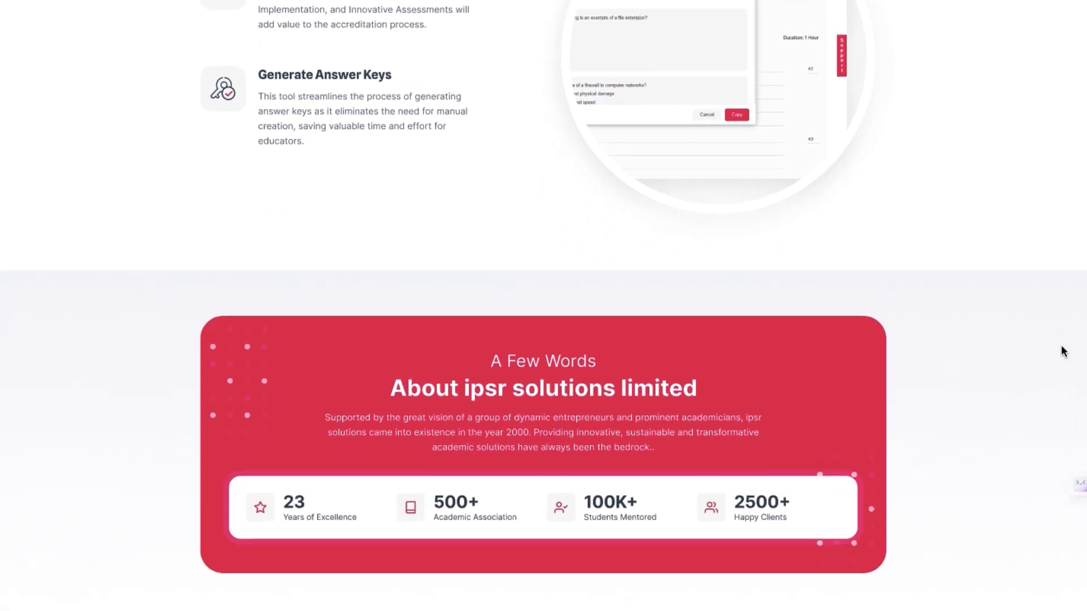
scroll(1061, 351, "down", 5)
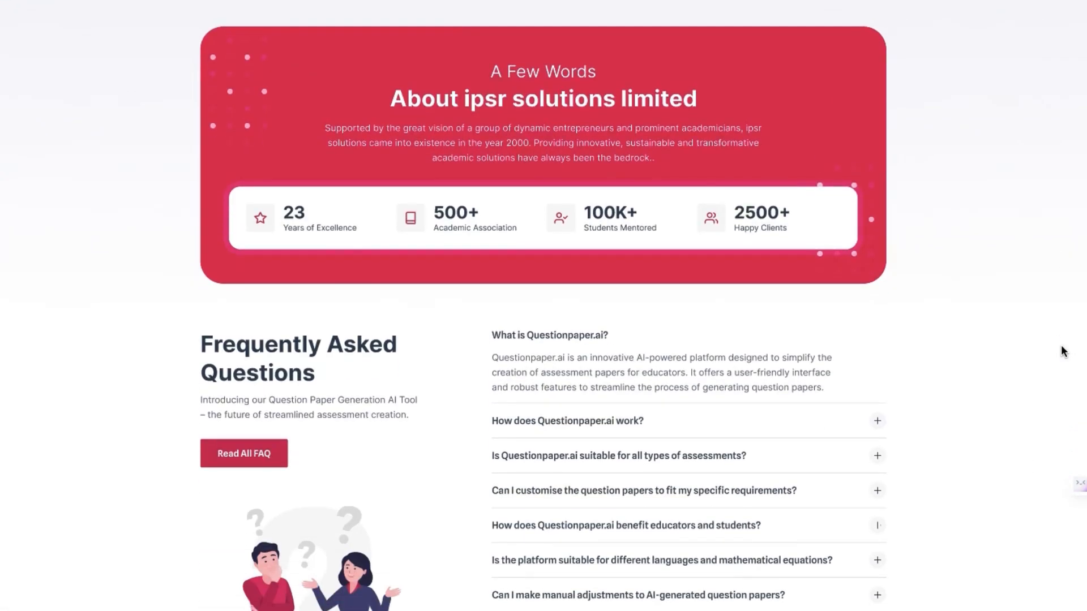